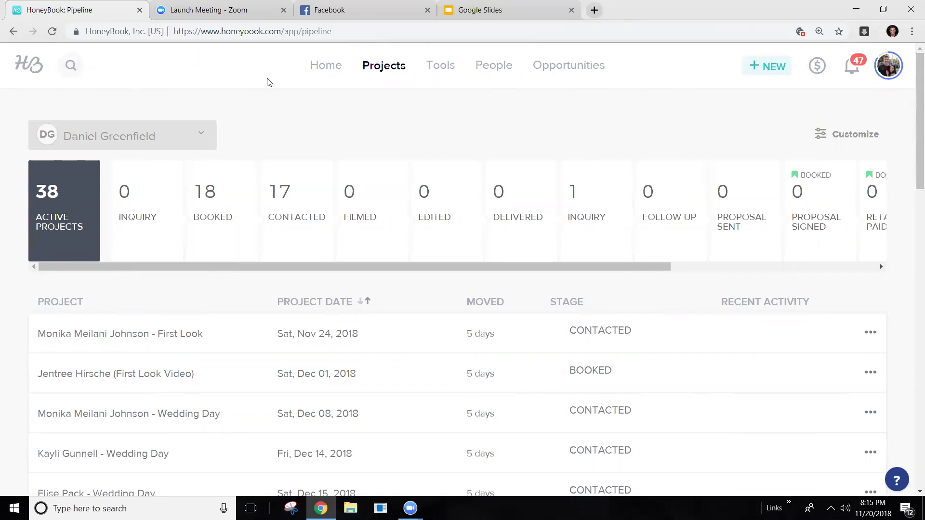
# Step: Examine the project dates and stages of the active projects in team member DG's pipeline
pyautogui.scroll(-3, 250, 145)
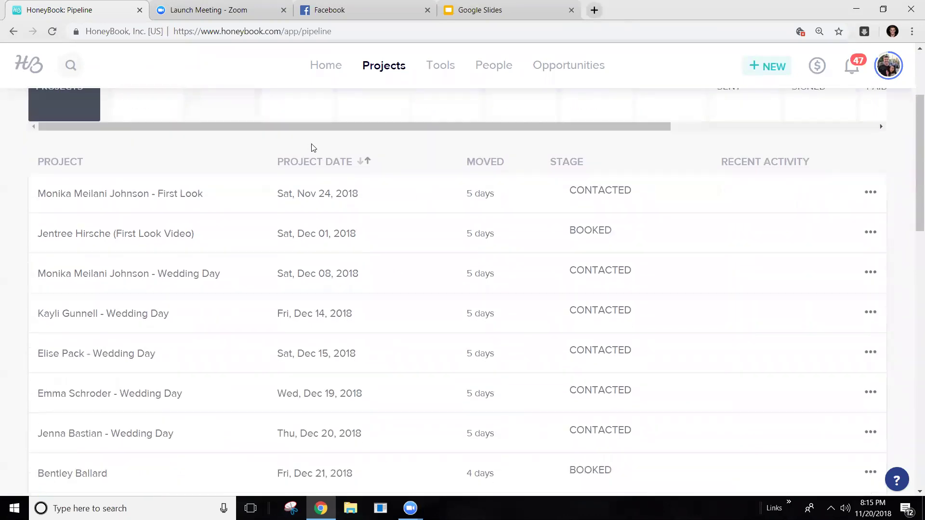
pyautogui.scroll(2, 145, 179)
pyautogui.scroll(-3, 148, 188)
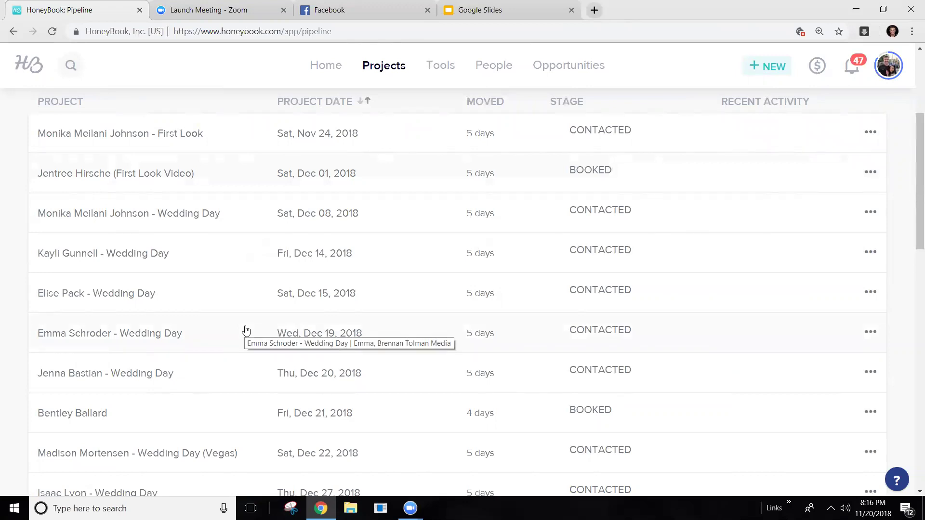
pyautogui.scroll(3, 246, 331)
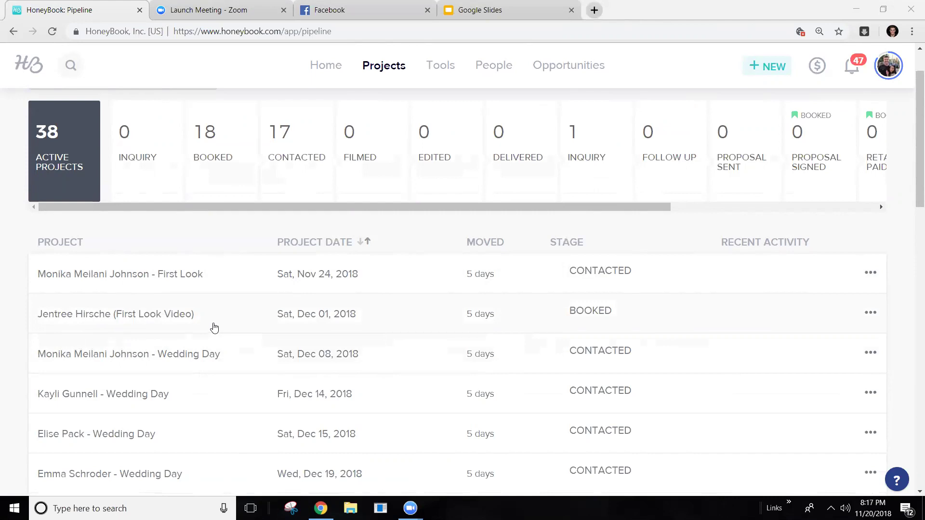
pyautogui.scroll(-7, 316, 316)
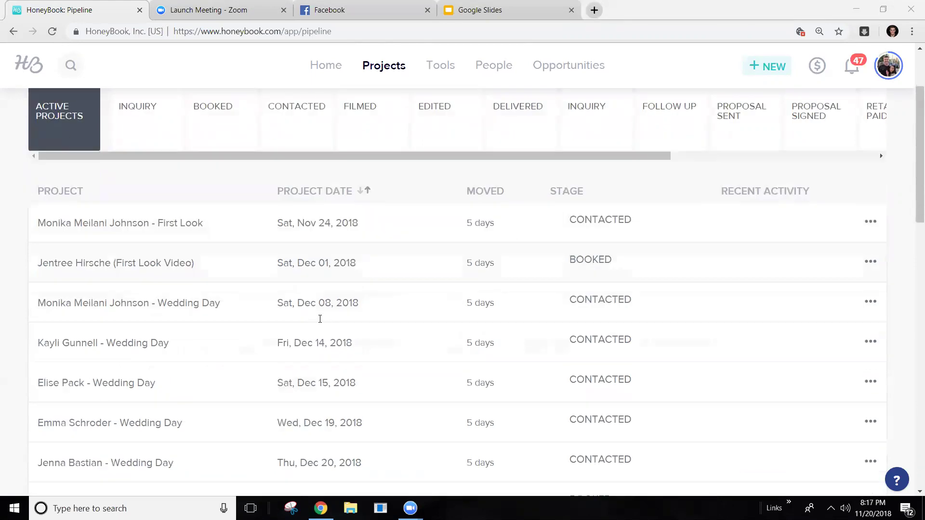
pyautogui.scroll(-4, 318, 325)
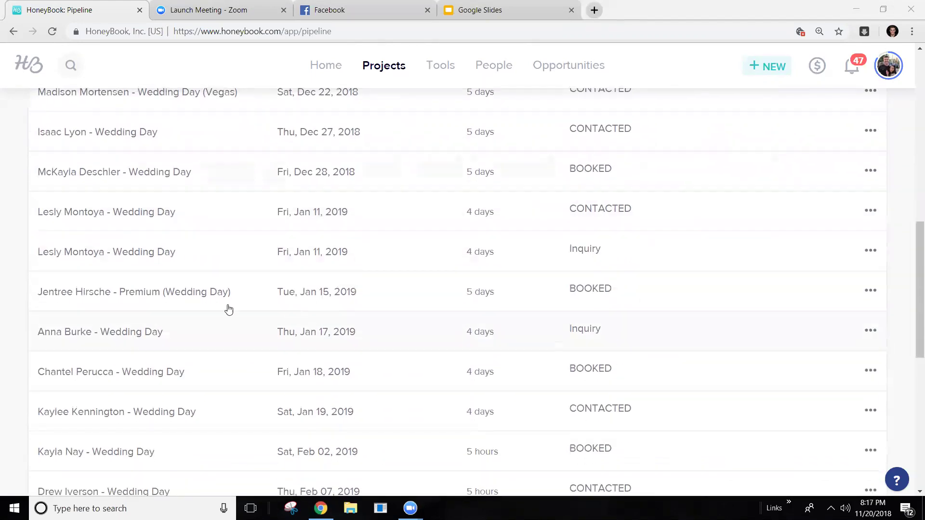
pyautogui.moveTo(277, 292); pyautogui.dragTo(358, 292)
pyautogui.click(355, 291)
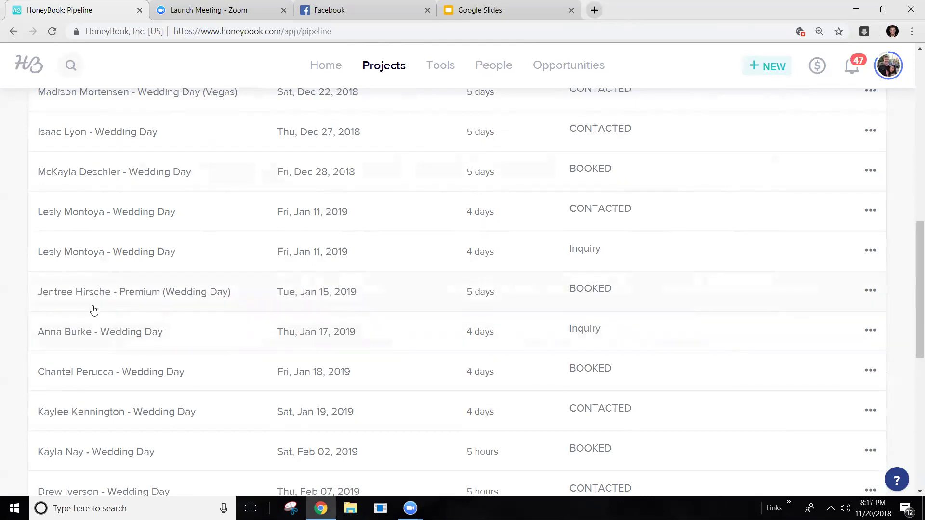
pyautogui.scroll(10, 148, 293)
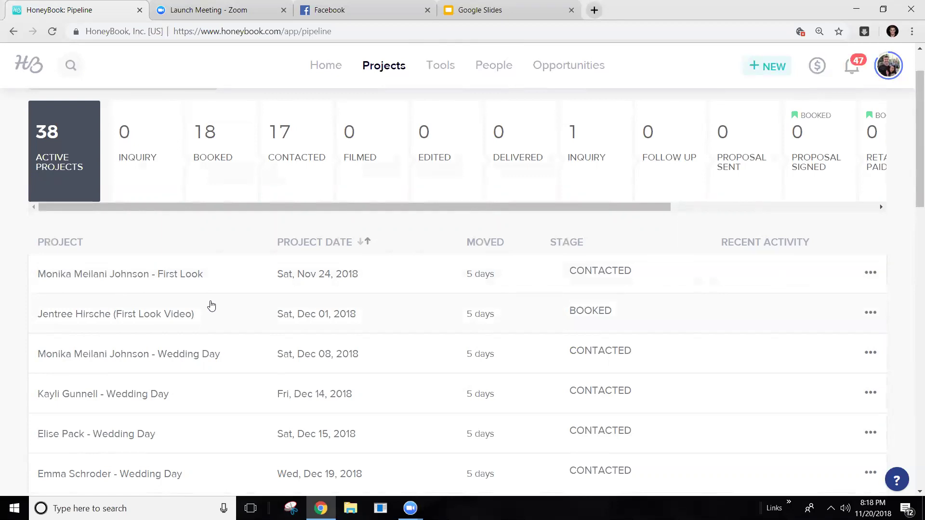
# Step: Open the first Bridals/First Look project dated TBD and view the start date calendar in its project details
pyautogui.scroll(-20, 211, 305)
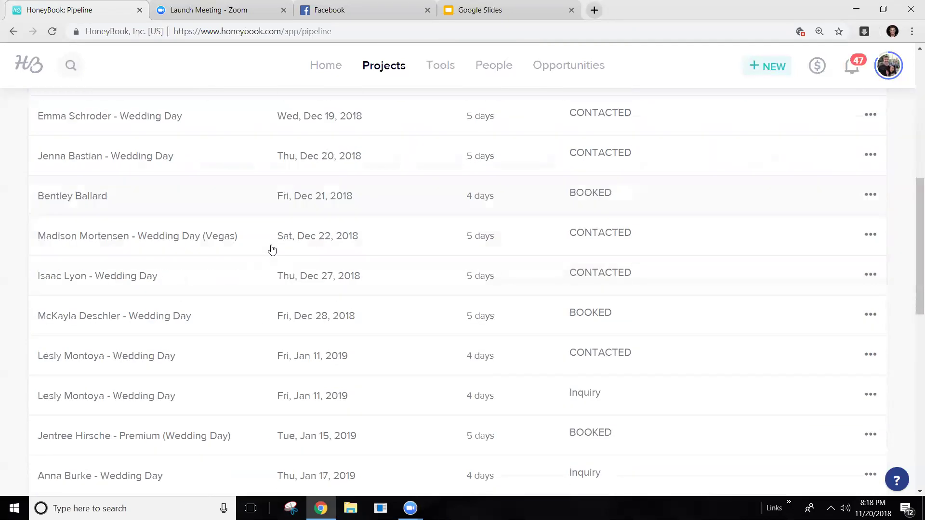
pyautogui.click(457, 348)
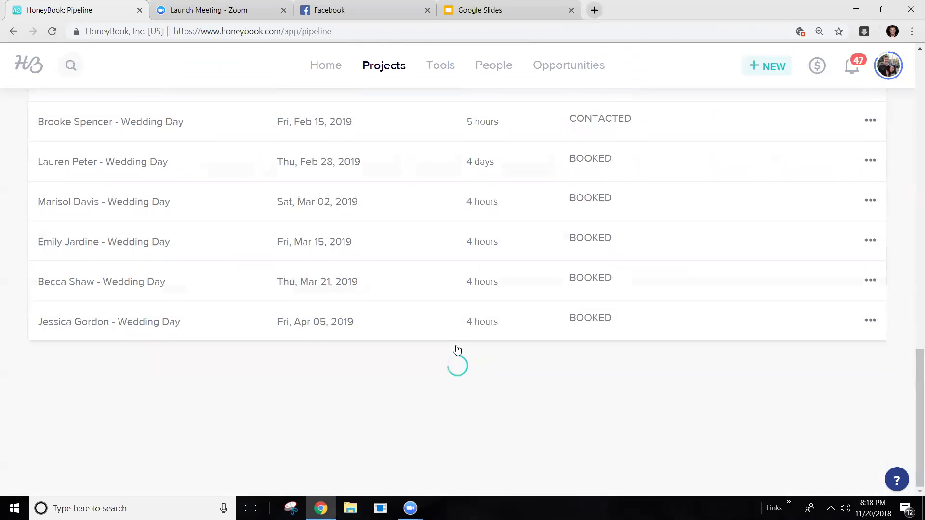
pyautogui.scroll(-3, 472, 322)
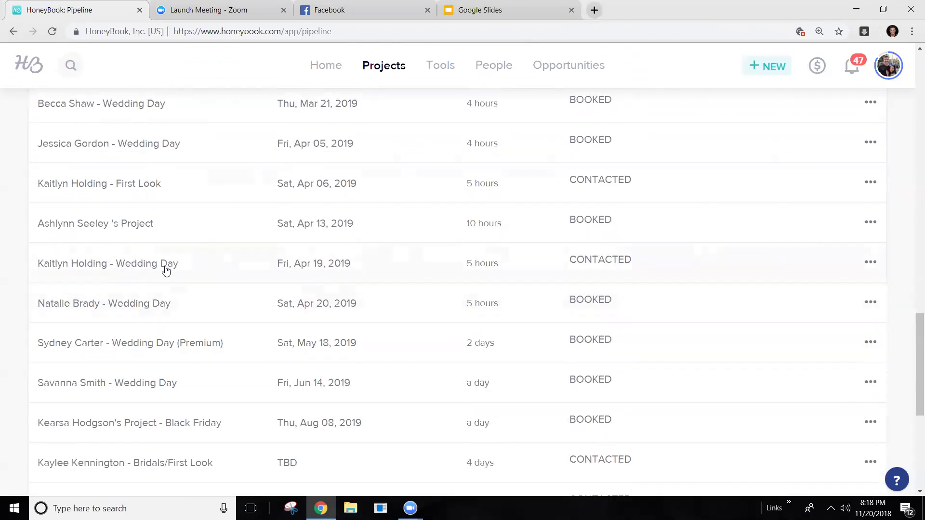
pyautogui.scroll(-4, 166, 269)
pyautogui.scroll(-2, 166, 270)
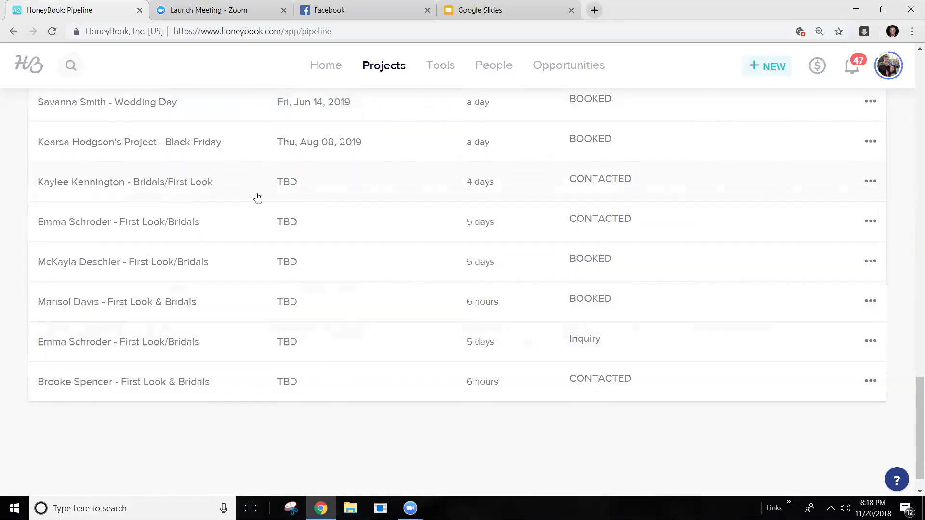
pyautogui.click(217, 191)
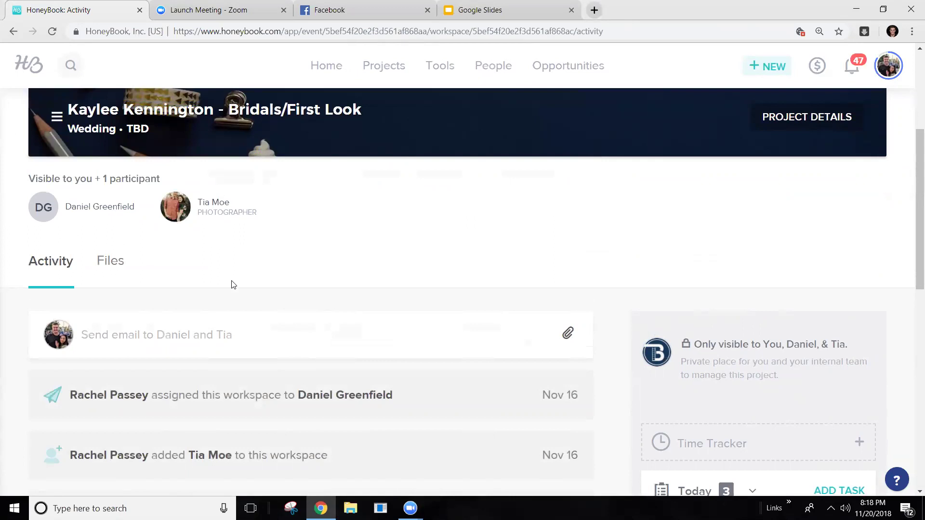
pyautogui.click(776, 128)
pyautogui.click(322, 326)
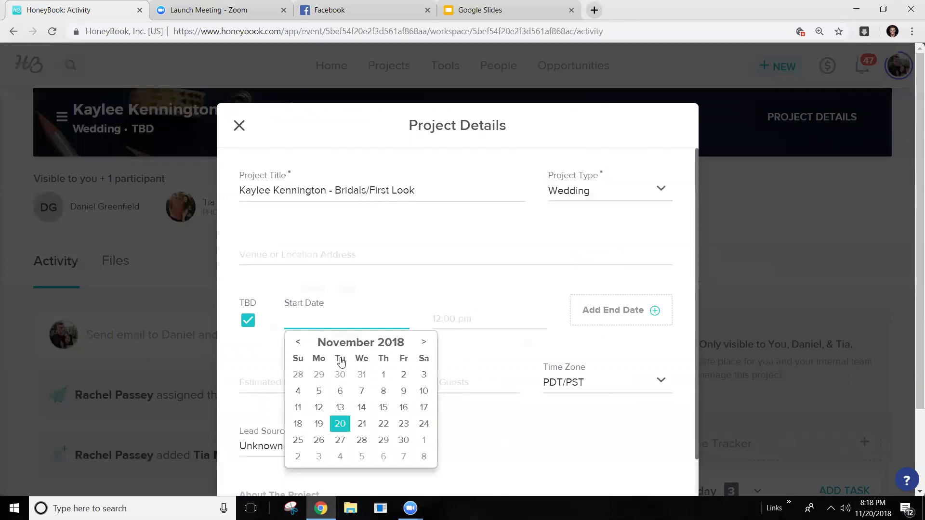
pyautogui.click(239, 125)
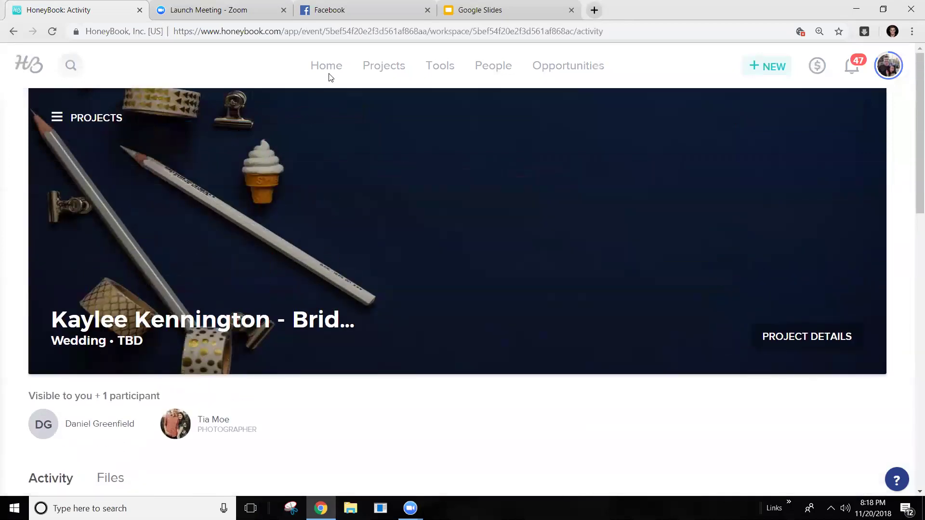
# Step: Return to the project pipeline and switch its view to team member DG
pyautogui.click(382, 72)
pyautogui.scroll(-1, 207, 254)
pyautogui.scroll(1, 152, 106)
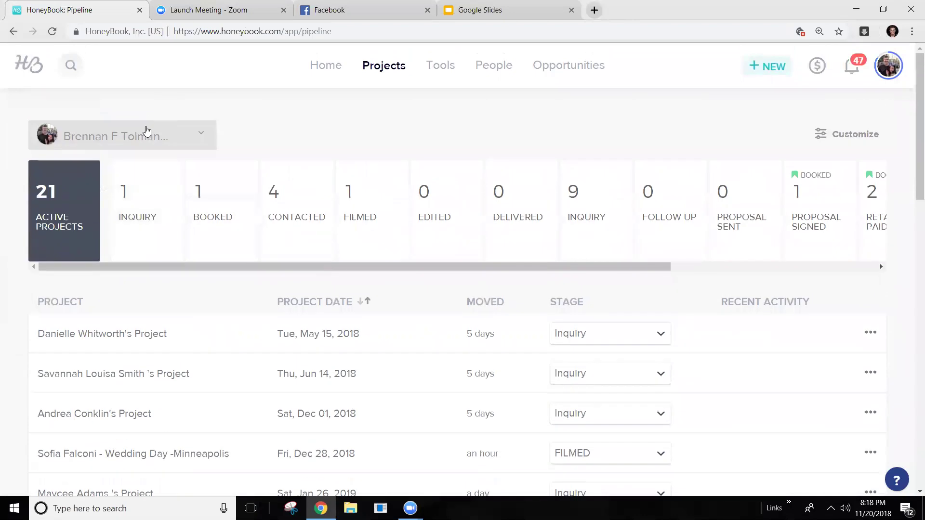
pyautogui.click(148, 137)
pyautogui.scroll(-1, 151, 191)
pyautogui.scroll(-2, 151, 192)
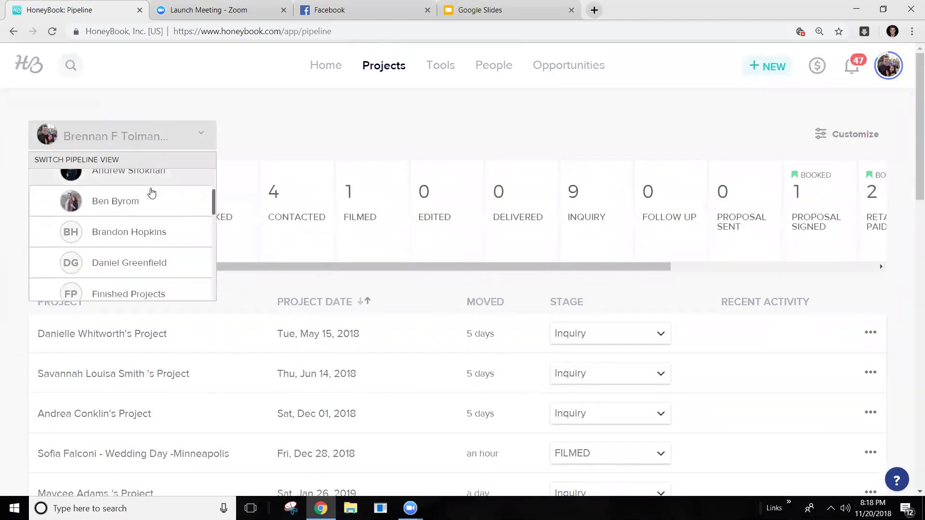
pyautogui.click(151, 227)
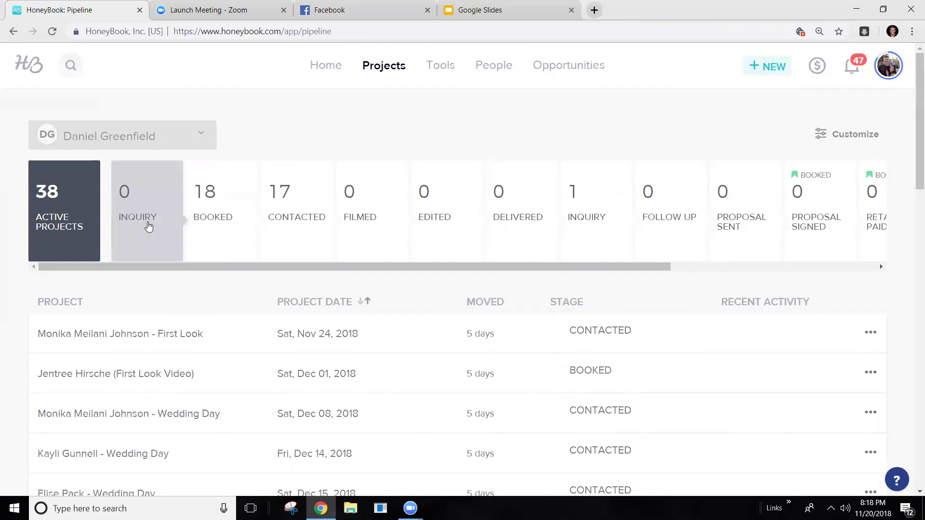
pyautogui.scroll(-2, 337, 224)
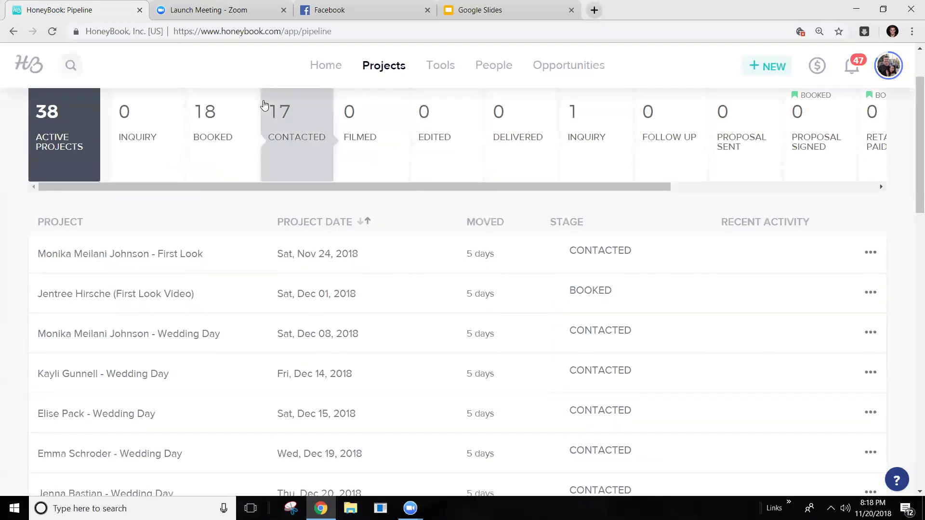
pyautogui.scroll(1, 291, 157)
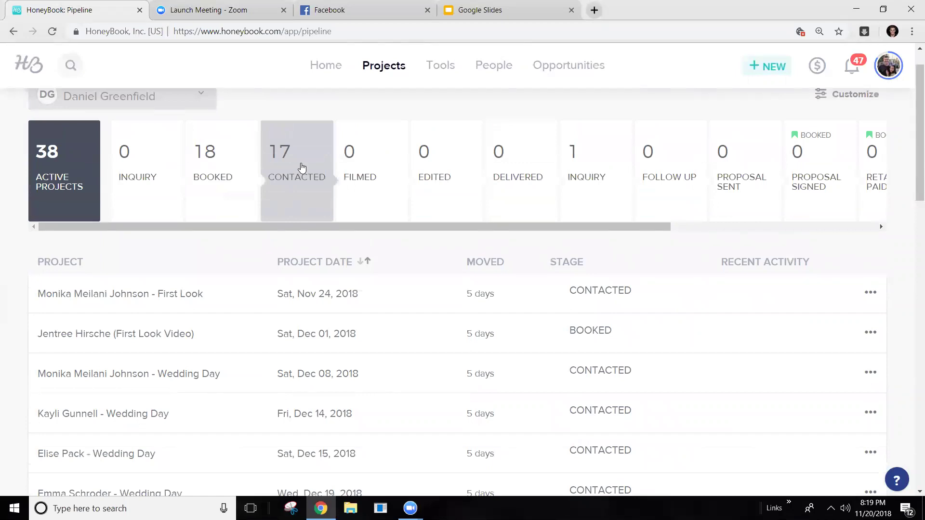
pyautogui.scroll(1, 299, 171)
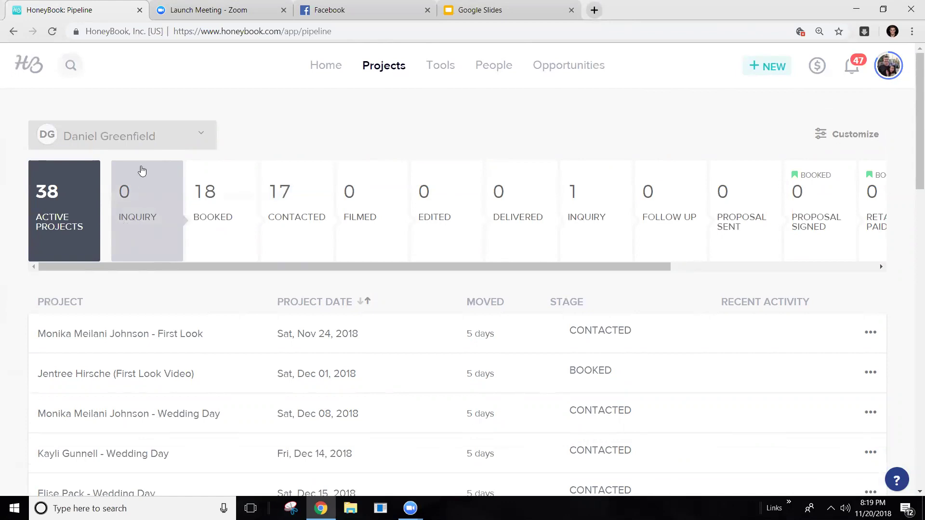
# Step: Switch the pipeline view back to the account owner's own projects
pyautogui.doubleClick(144, 134)
pyautogui.click(140, 135)
pyautogui.click(140, 135)
pyautogui.scroll(1, 136, 193)
pyautogui.scroll(8, 136, 192)
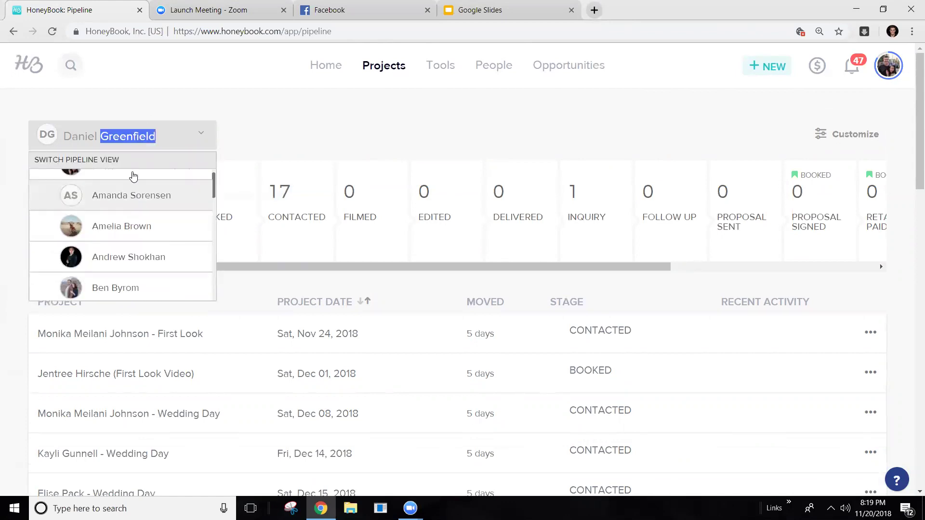
pyautogui.click(126, 182)
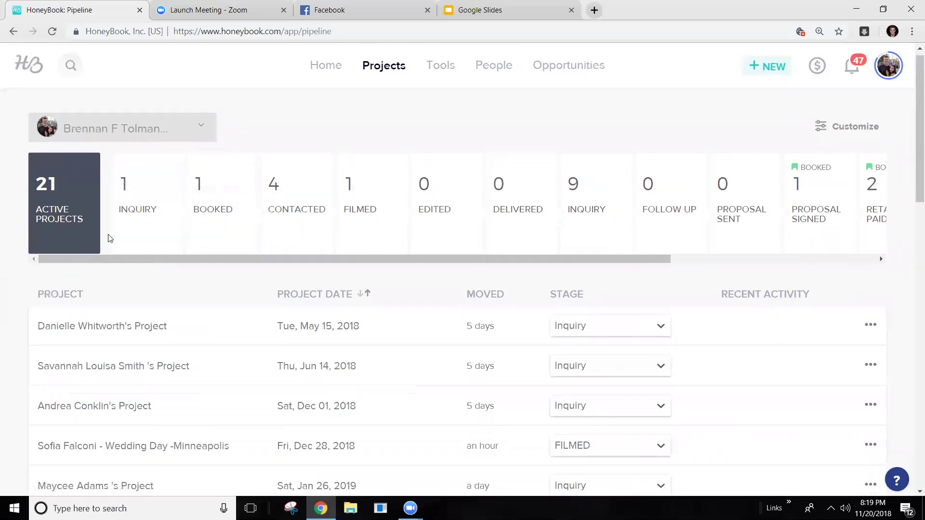
# Step: Move the project dated May 17, 2019 to the BOOKED stage and return to the project list
pyautogui.scroll(-7, 585, 217)
pyautogui.scroll(-11, 586, 222)
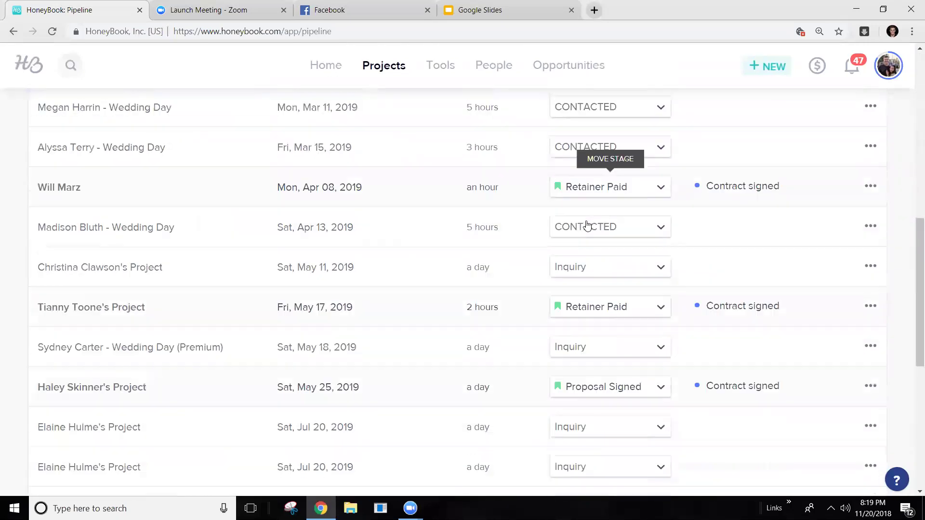
pyautogui.scroll(5, 582, 243)
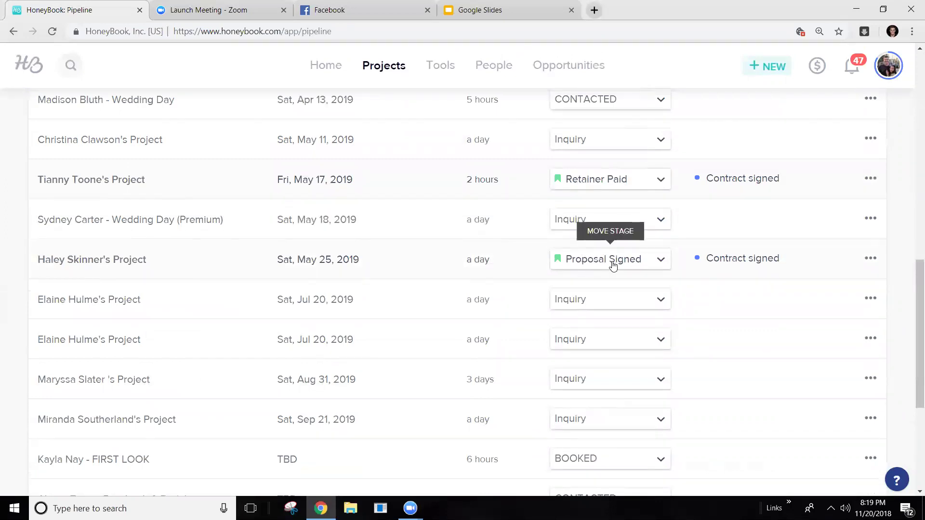
pyautogui.click(620, 189)
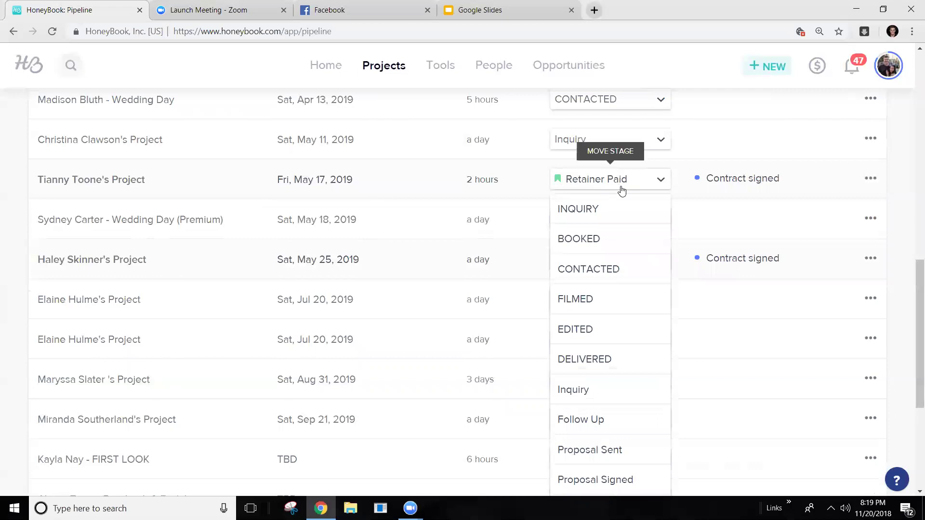
pyautogui.click(626, 240)
pyautogui.click(853, 186)
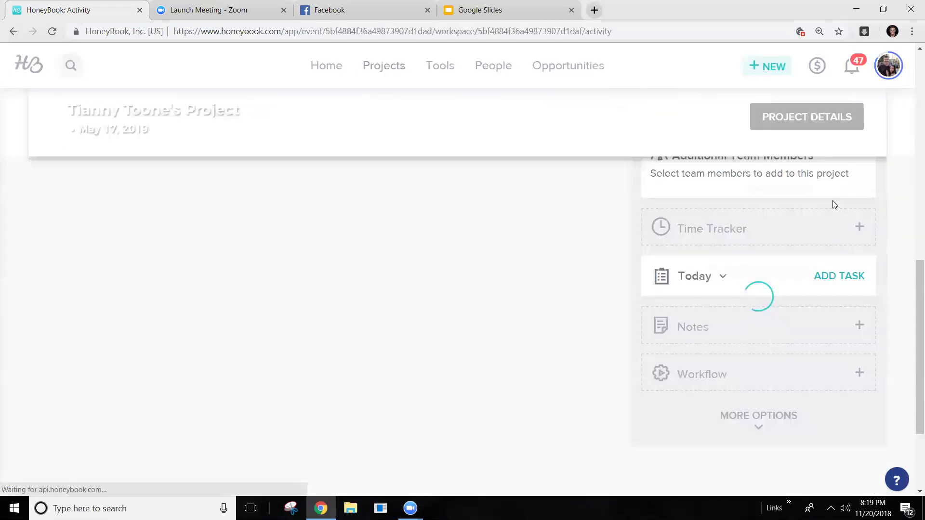
pyautogui.click(384, 66)
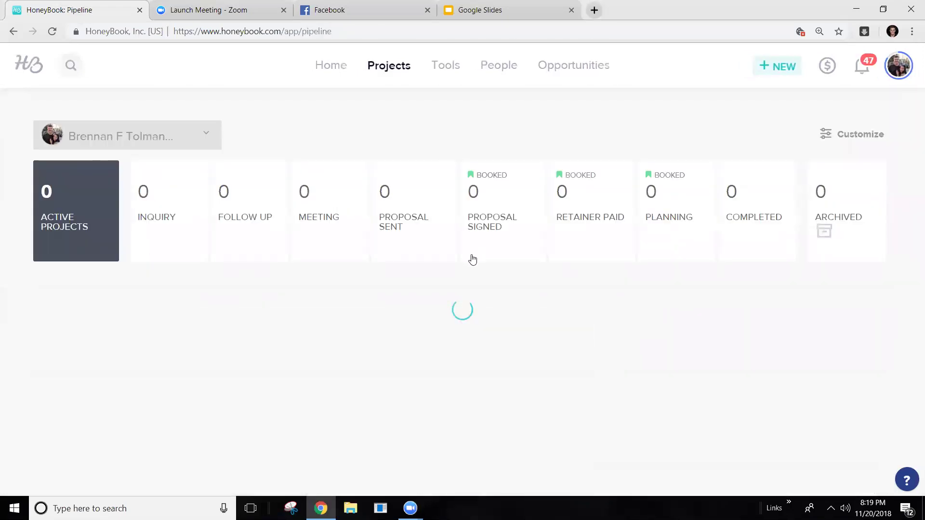
# Step: Assign the BOOKED project dated May 17, 2019 to the team member with initials RP
pyautogui.scroll(-9, 553, 267)
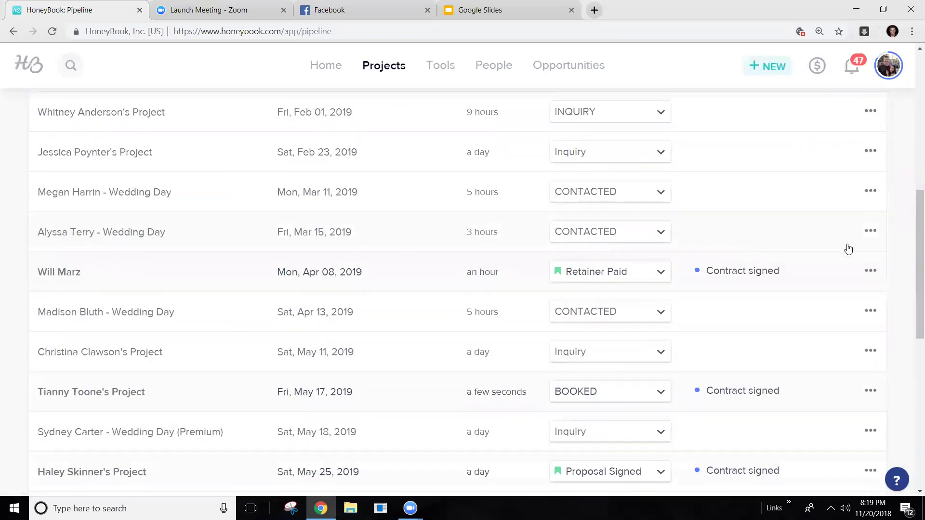
pyautogui.scroll(-2, 838, 241)
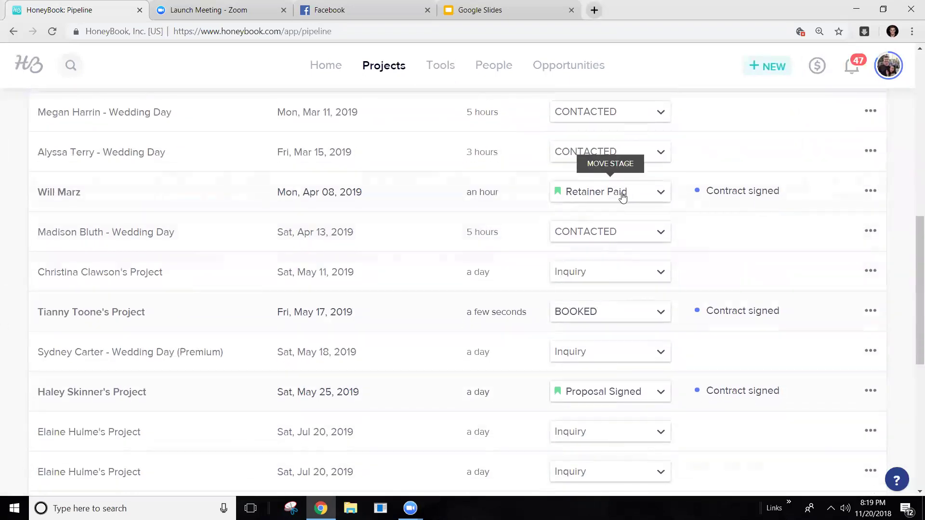
pyautogui.scroll(-2, 635, 290)
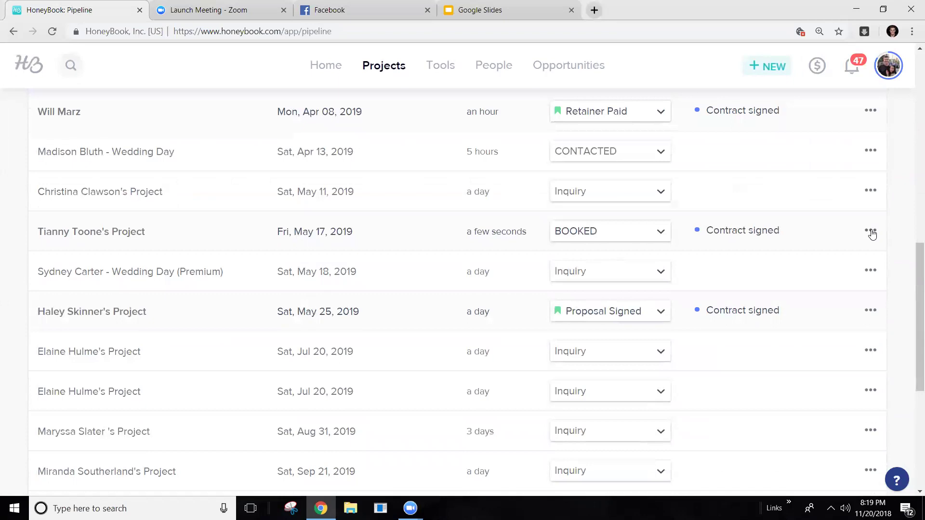
pyautogui.click(871, 232)
pyautogui.click(857, 251)
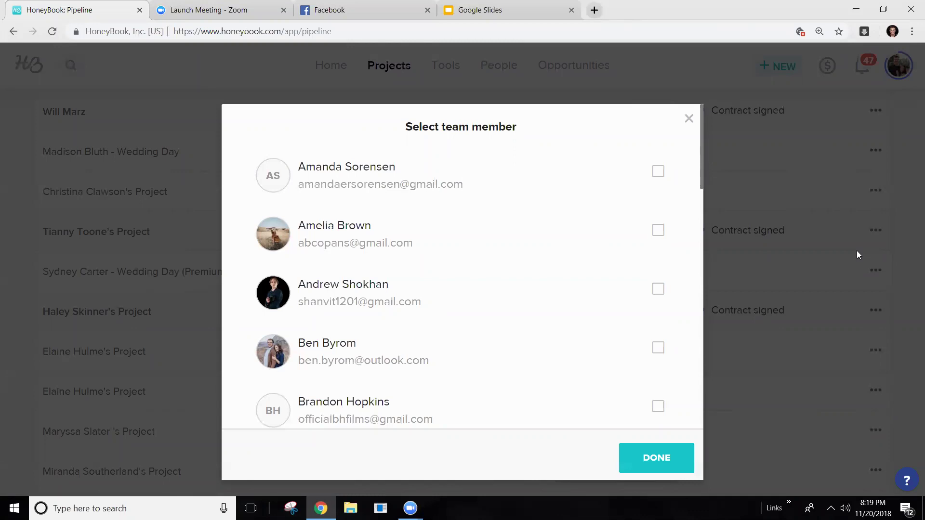
pyautogui.scroll(-8, 454, 320)
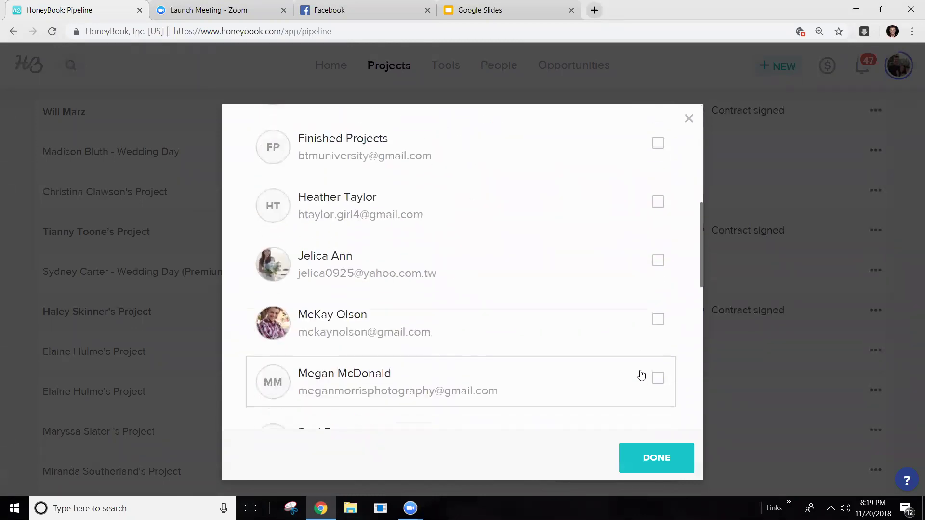
pyautogui.scroll(-2, 641, 375)
pyautogui.click(658, 377)
pyautogui.click(668, 457)
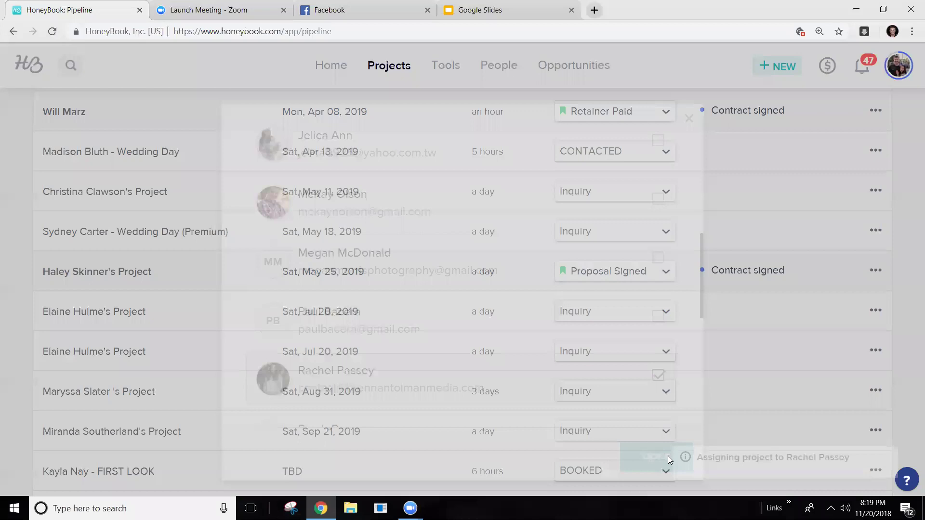
# Step: Change the pipeline view from the account owner to team member DG
pyautogui.scroll(8, 612, 236)
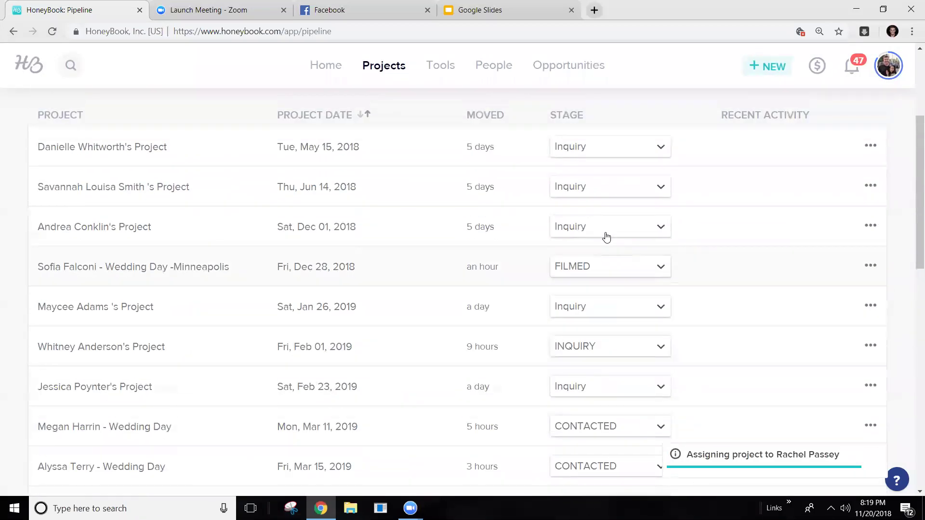
pyautogui.scroll(4, 605, 236)
pyautogui.click(135, 134)
pyautogui.scroll(-4, 171, 244)
pyautogui.click(171, 250)
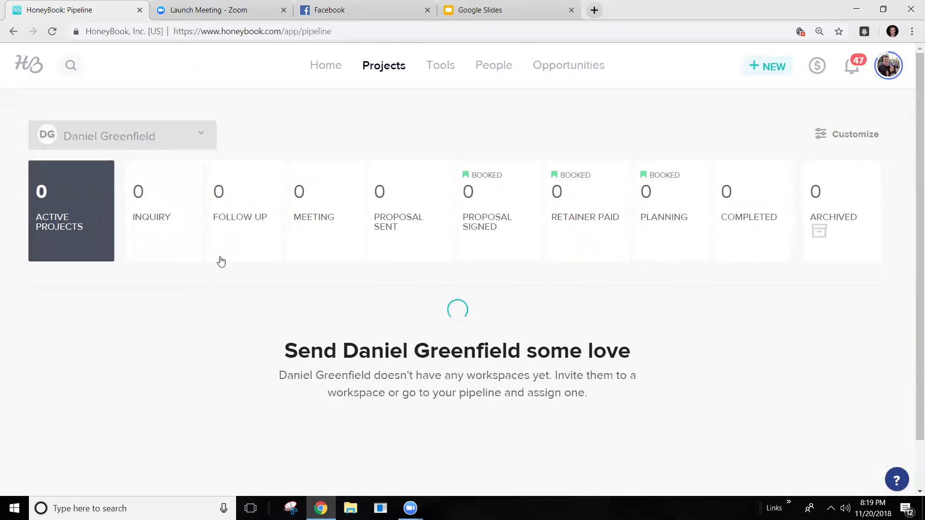
# Step: Switch the pipeline view to the team member with initials AB and look over their active projects
pyautogui.click(207, 226)
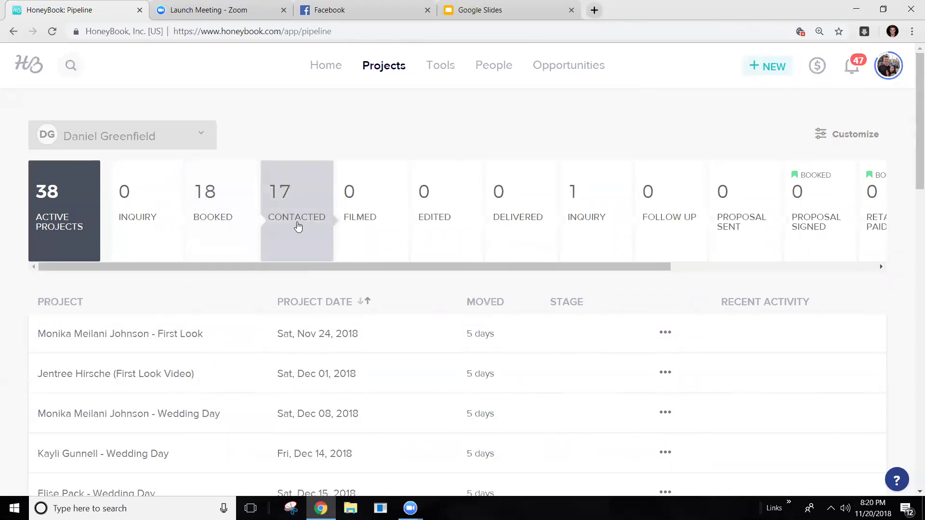
pyautogui.click(165, 134)
pyautogui.scroll(2, 164, 192)
pyautogui.click(162, 191)
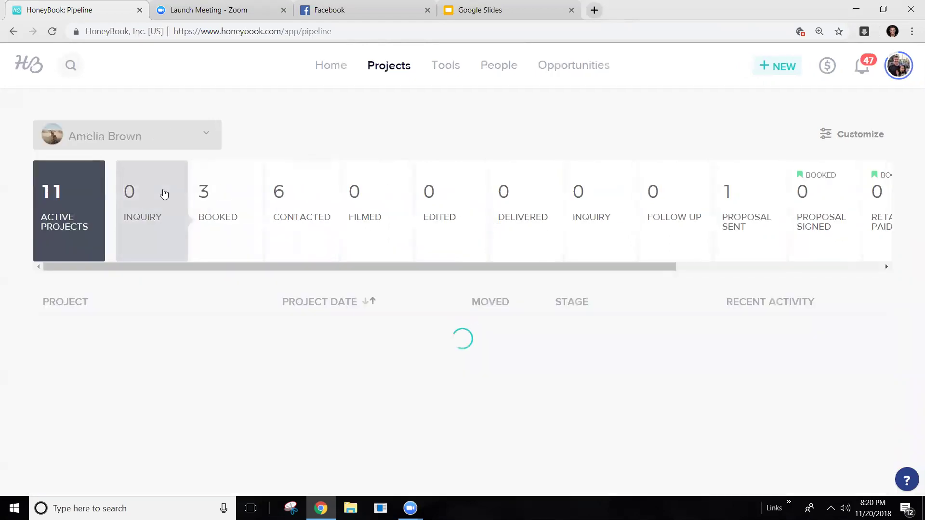
pyautogui.scroll(-1, 201, 188)
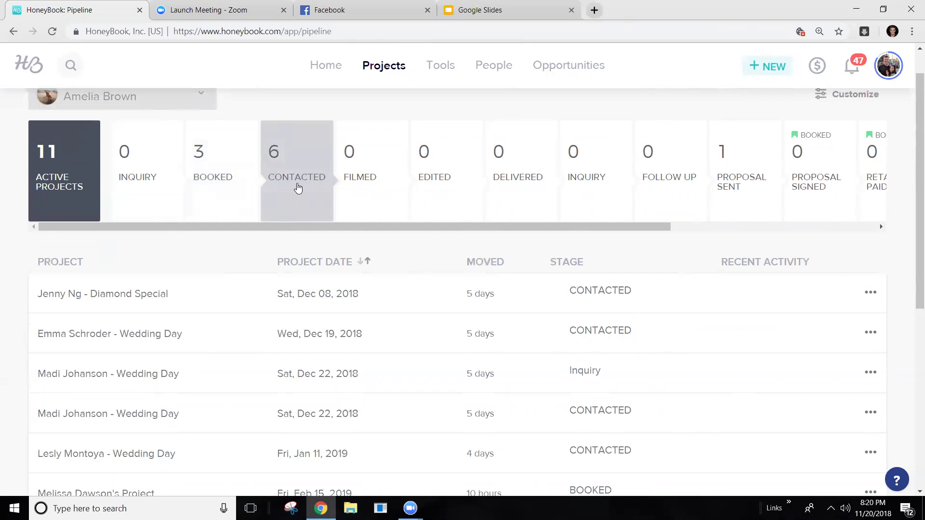
pyautogui.scroll(1, 284, 206)
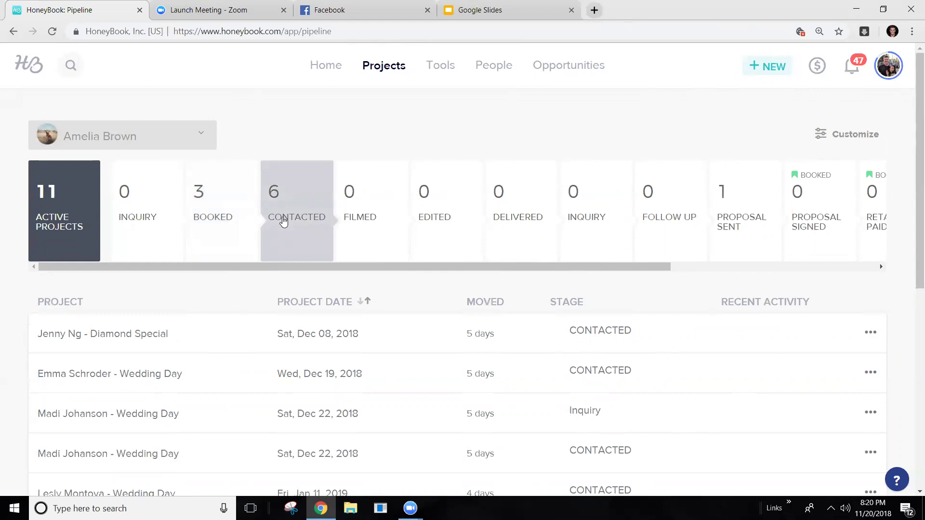
# Step: Switch the pipeline view from team member AB back to team member DG
pyautogui.click(151, 136)
pyautogui.scroll(-2, 146, 207)
pyautogui.click(147, 209)
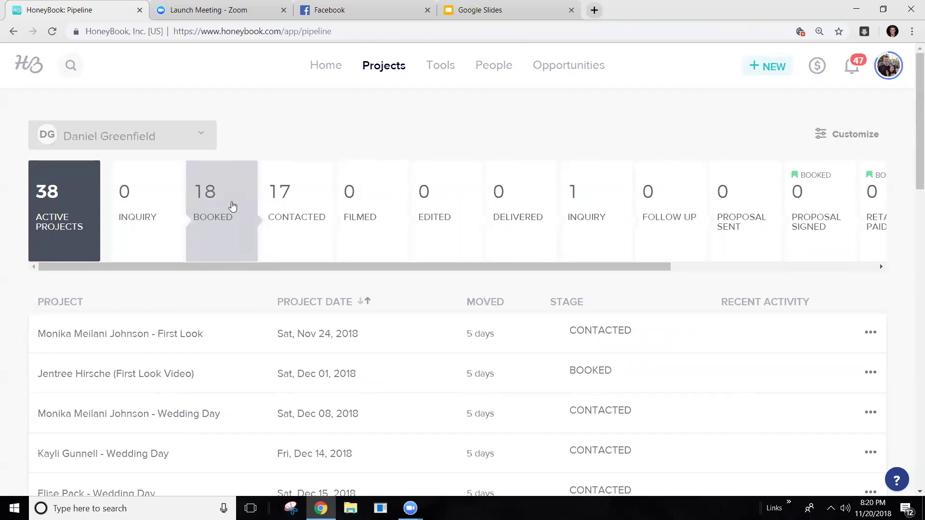
# Step: Filter team member DG's pipeline by the first BOOKED stage, review the listed projects and return to all active projects
pyautogui.click(231, 223)
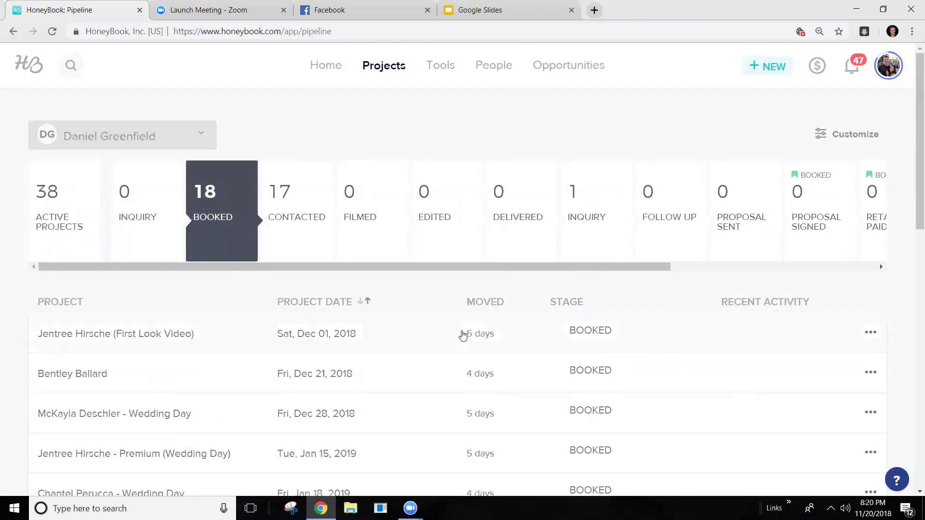
pyautogui.scroll(-1, 475, 343)
pyautogui.scroll(-12, 558, 245)
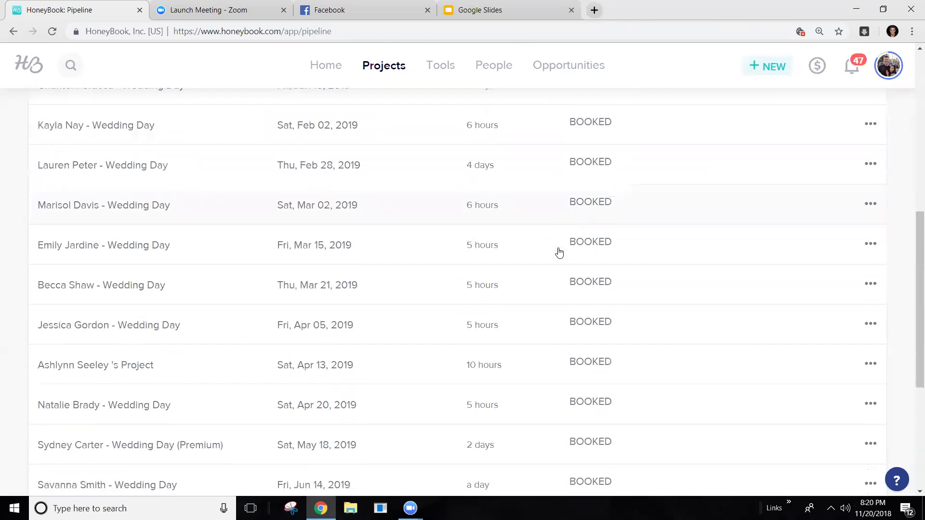
pyautogui.scroll(-2, 559, 252)
pyautogui.scroll(12, 556, 261)
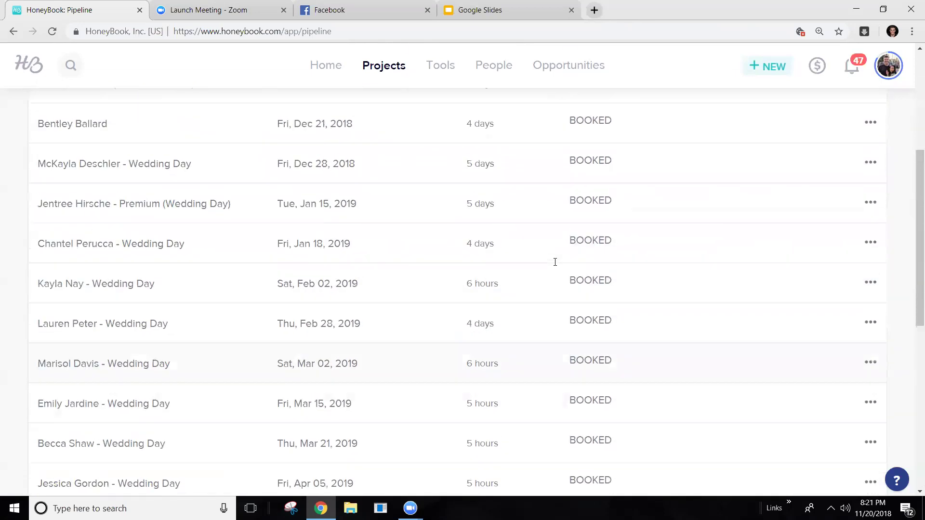
pyautogui.scroll(1, 556, 271)
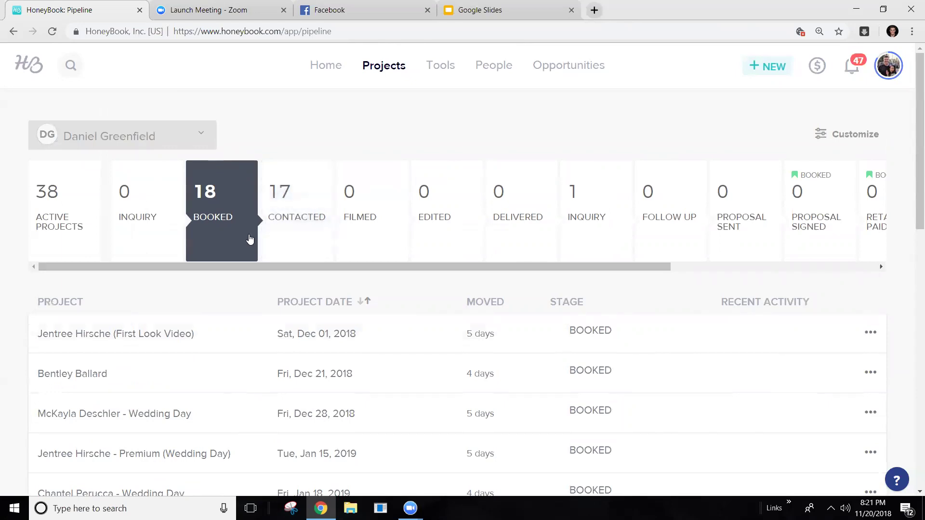
pyautogui.click(65, 217)
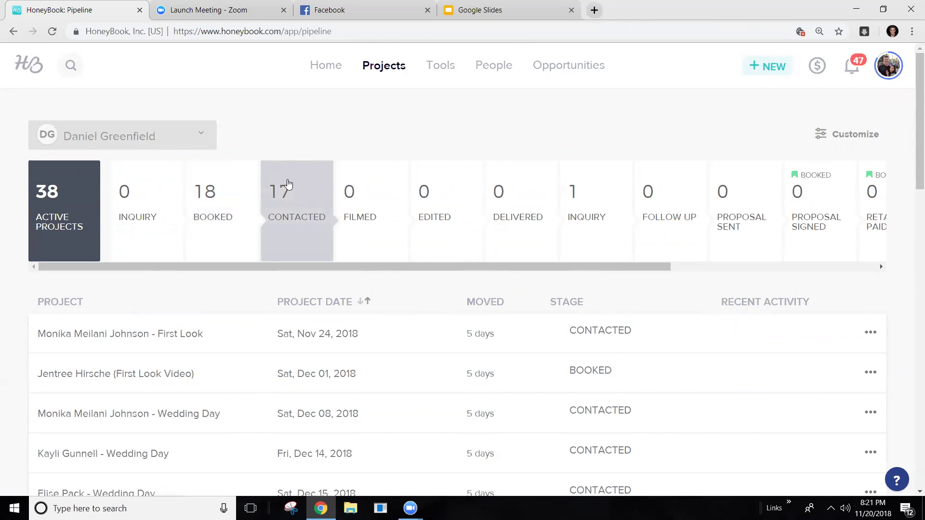
# Step: Switch the pipeline view back to the account owner's own projects and sort the list by recent activity
pyautogui.click(176, 133)
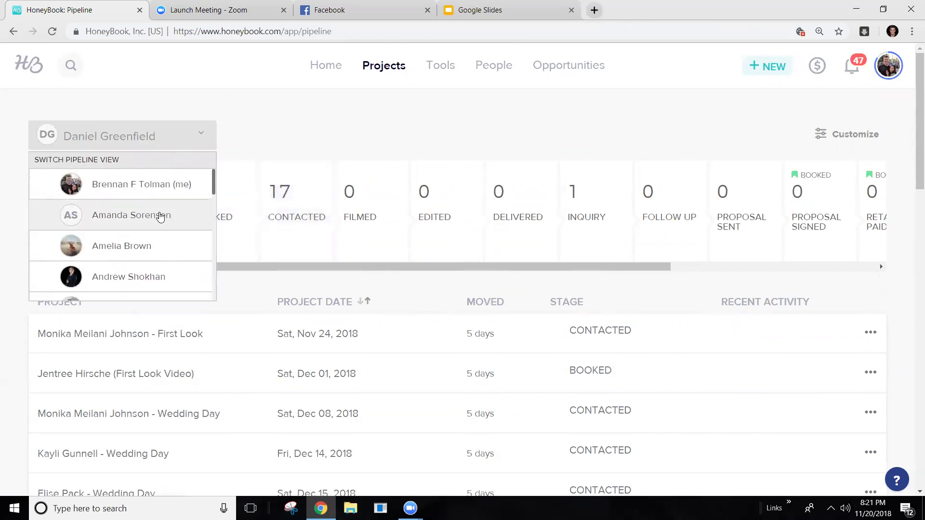
pyautogui.click(155, 188)
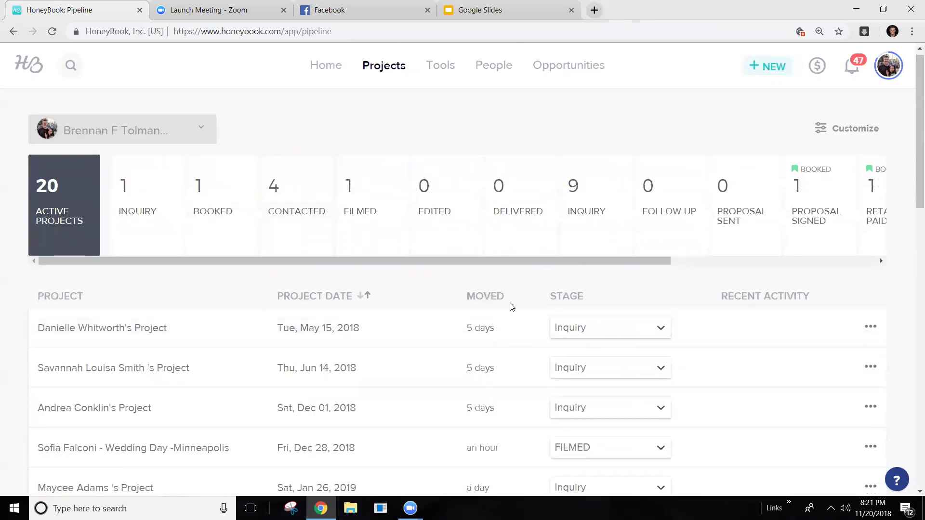
pyautogui.scroll(-2, 512, 307)
pyautogui.click(870, 233)
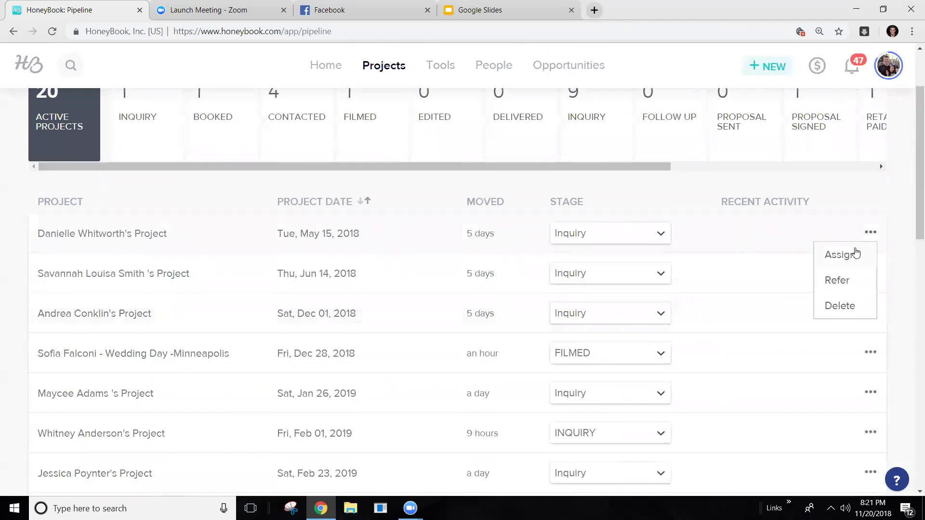
pyautogui.click(832, 204)
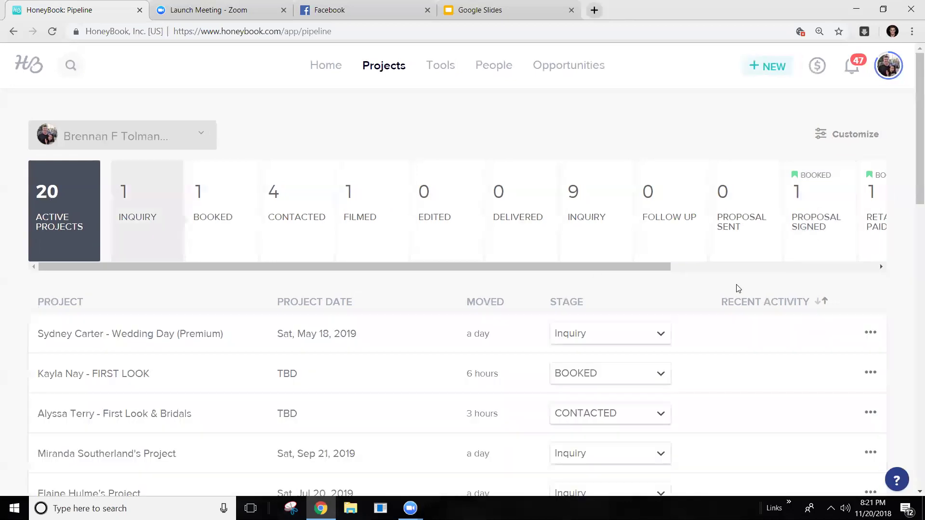
pyautogui.scroll(-3, 660, 250)
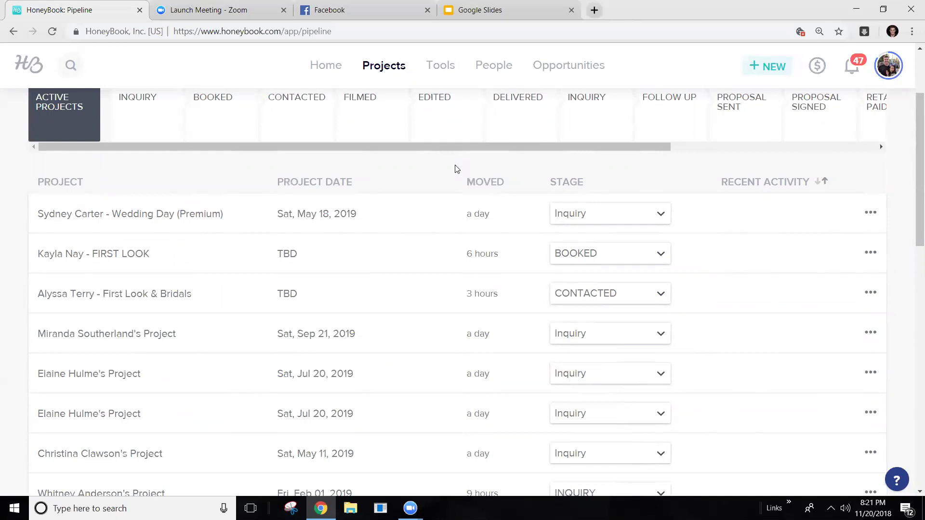
pyautogui.scroll(1, 630, 201)
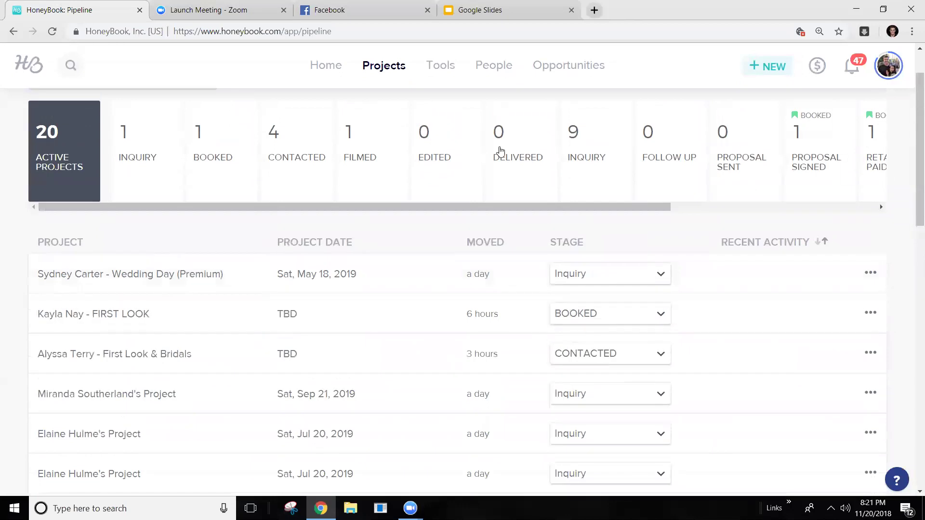
# Step: View the workspace of the BOOKED FIRST LOOK project and return to the project list
pyautogui.scroll(-2, 597, 192)
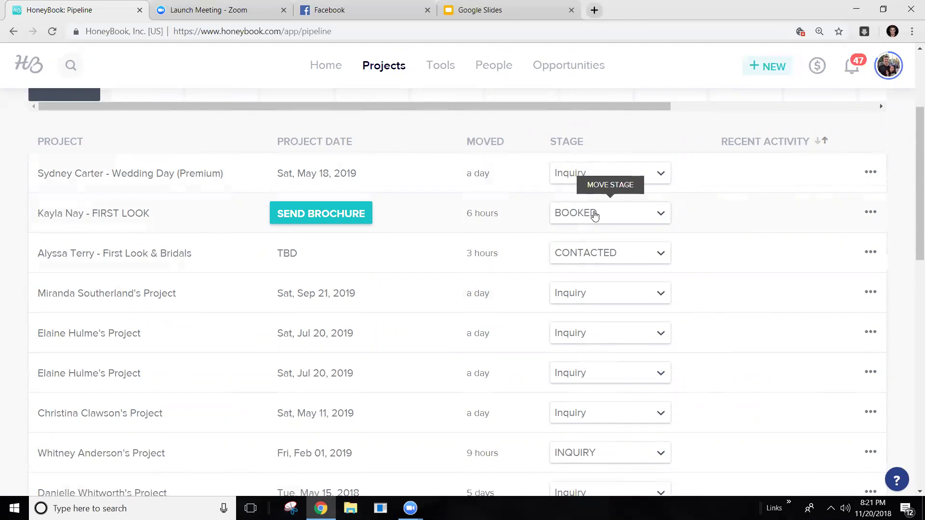
pyautogui.click(133, 214)
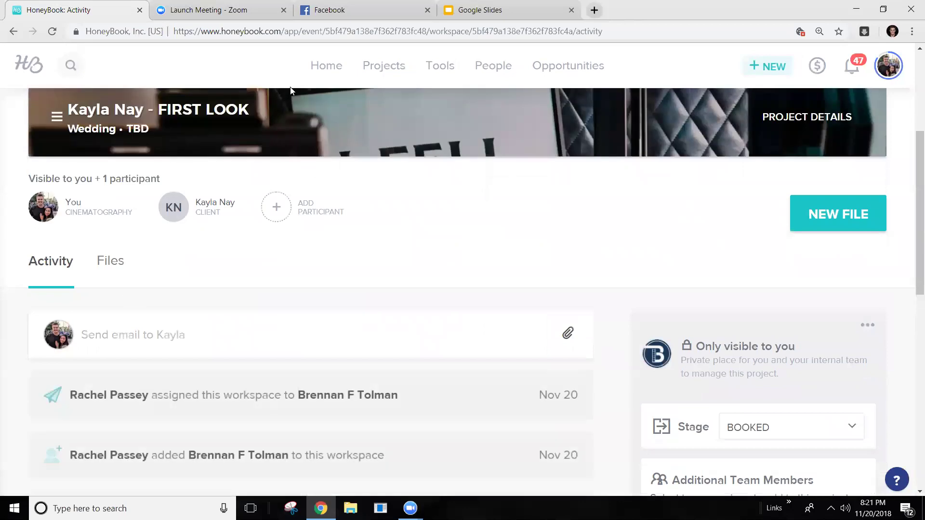
pyautogui.click(369, 67)
# Step: Move the BOOKED FIRST LOOK project to the CONTACTED stage and on to FILMED from the project list
pyautogui.scroll(-3, 207, 284)
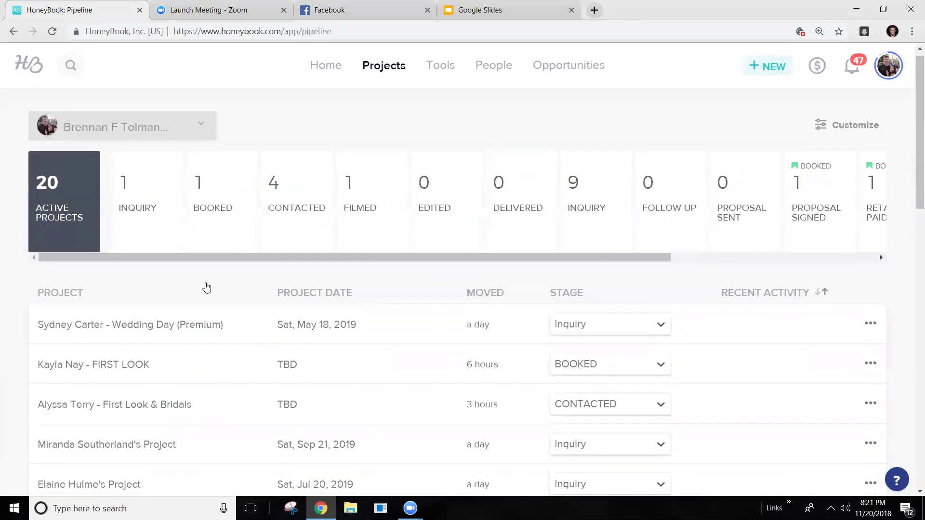
pyautogui.click(571, 239)
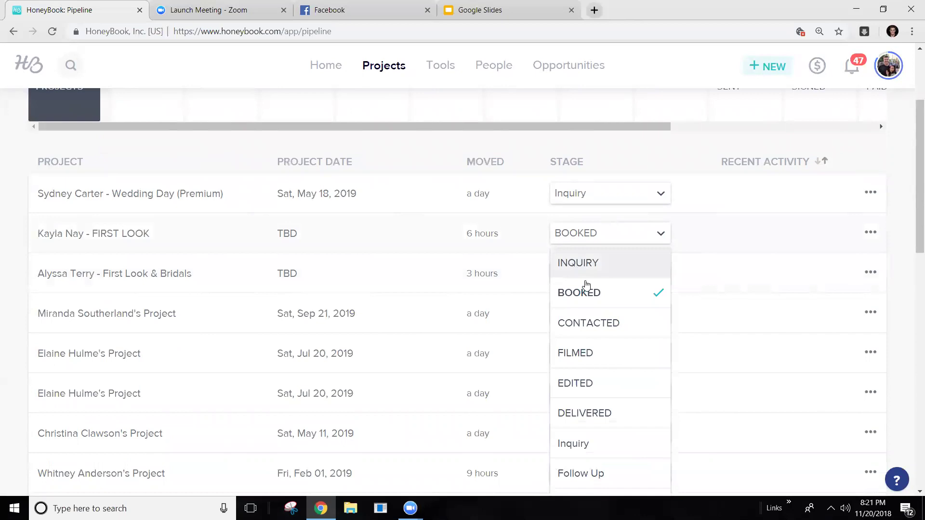
pyautogui.click(587, 323)
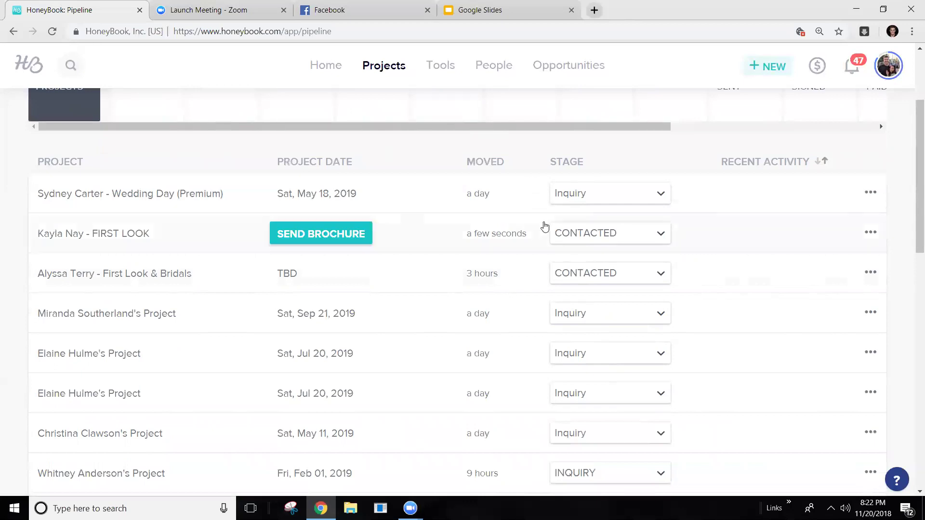
pyautogui.click(580, 237)
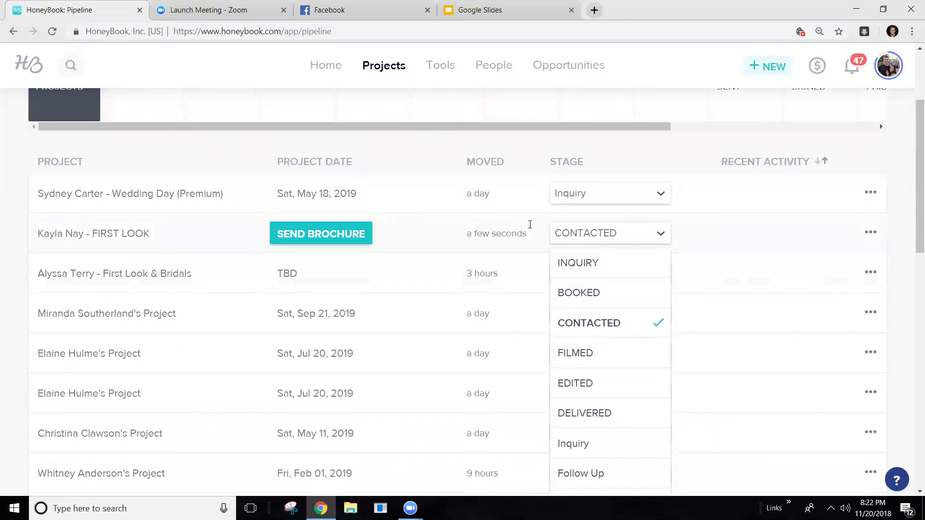
pyautogui.click(584, 236)
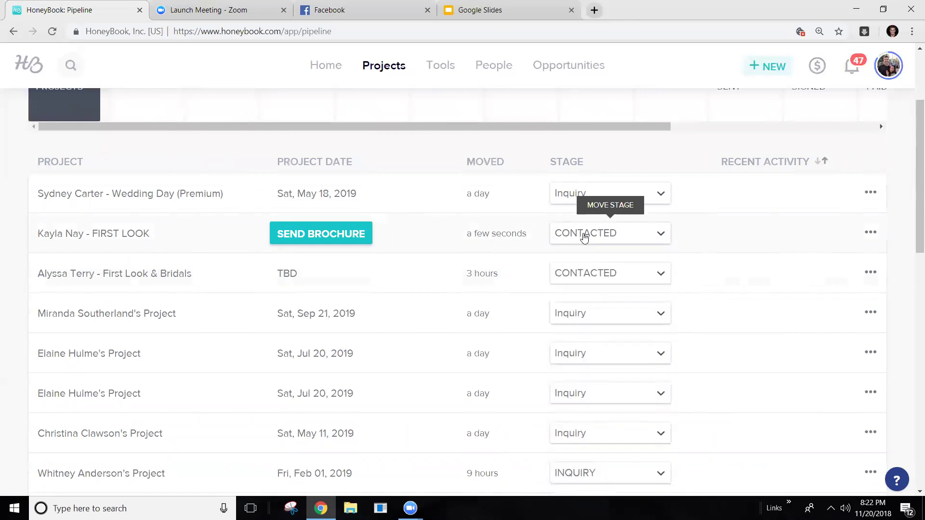
pyautogui.click(584, 236)
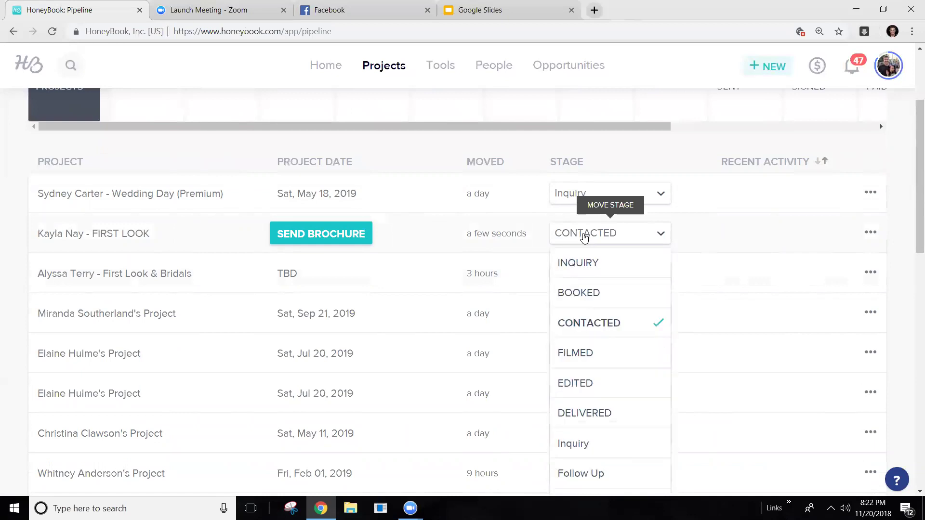
pyautogui.click(598, 365)
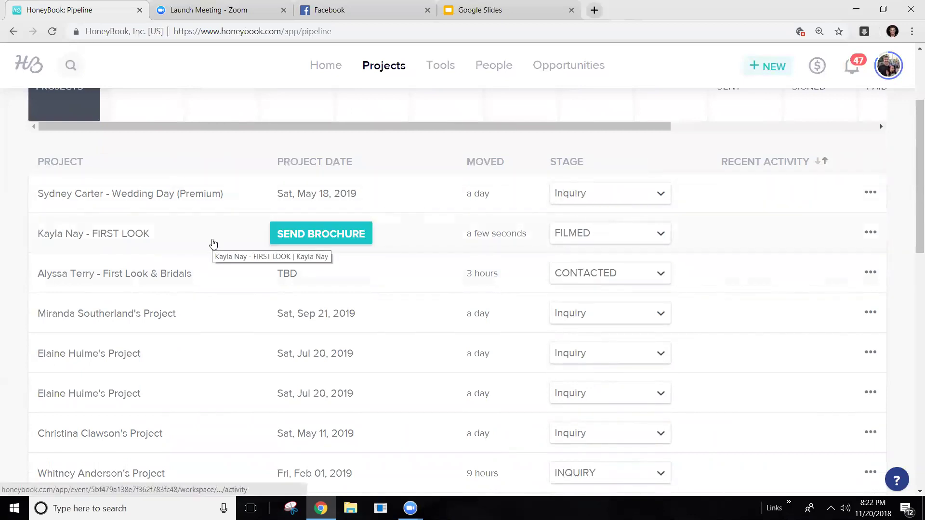
# Step: Open the FILMED FIRST LOOK project and add DG to it as an additional team member
pyautogui.click(134, 234)
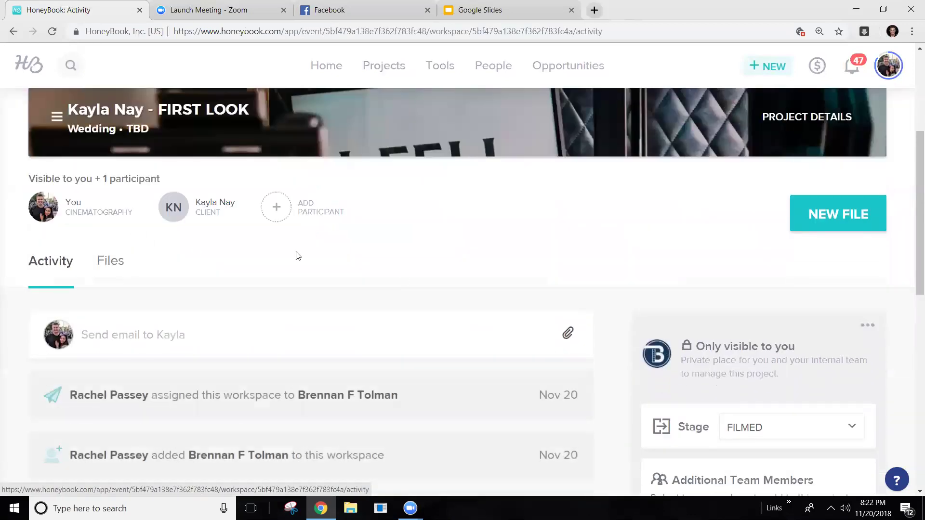
pyautogui.scroll(-7, 781, 240)
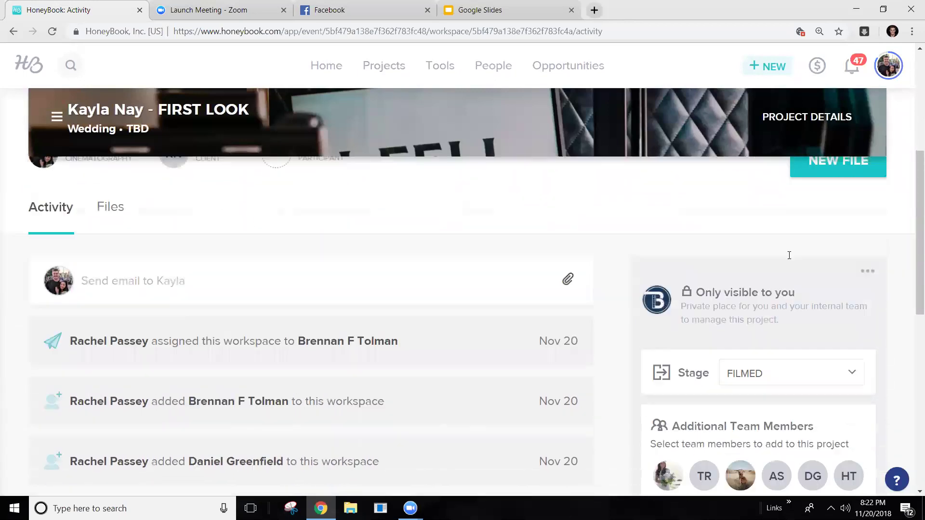
pyautogui.scroll(-1, 780, 241)
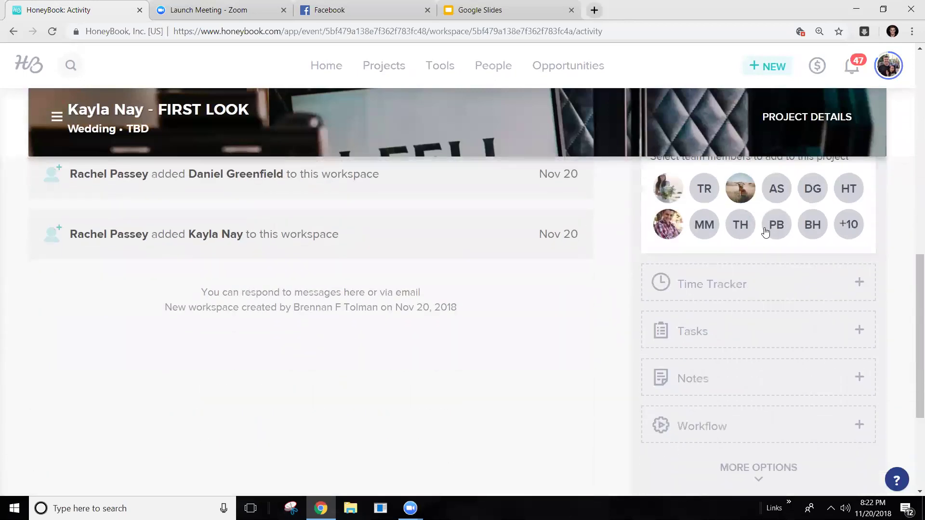
pyautogui.click(839, 235)
pyautogui.scroll(-1, 813, 252)
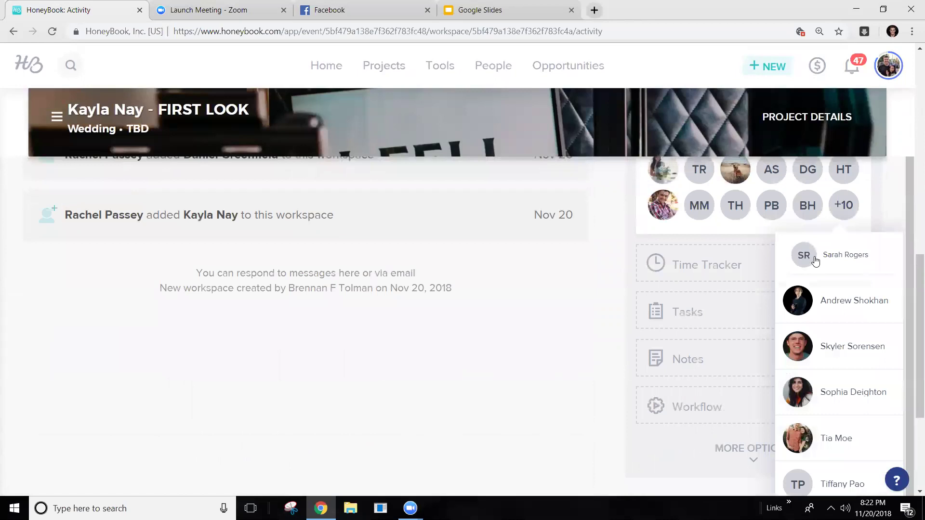
pyautogui.scroll(1, 819, 270)
pyautogui.scroll(2, 819, 261)
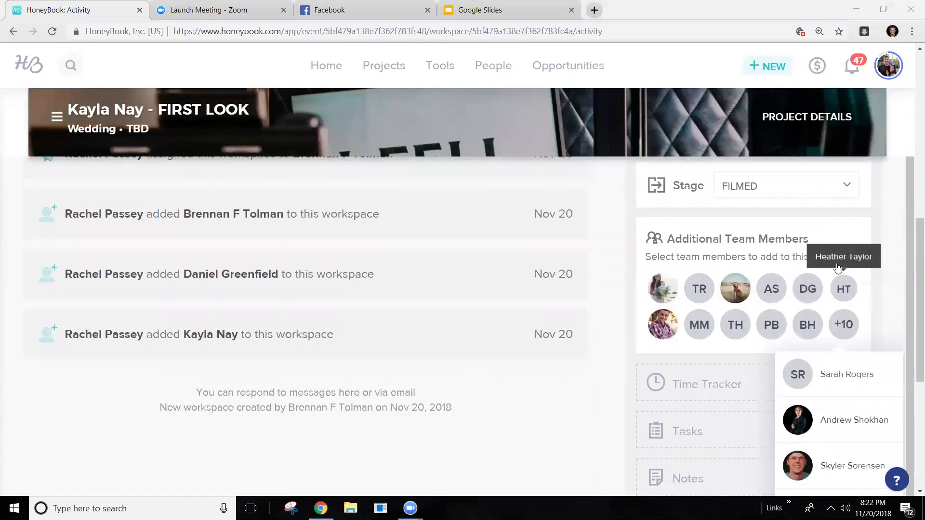
pyautogui.click(884, 262)
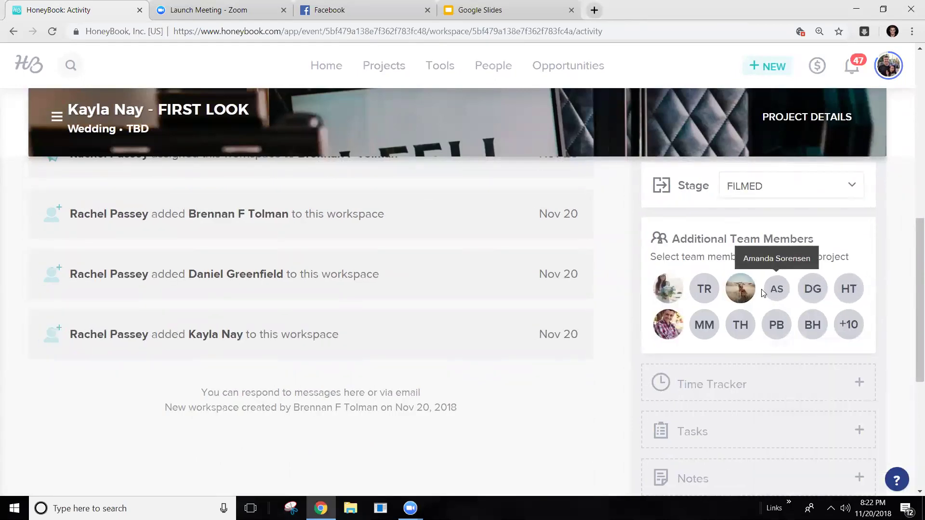
pyautogui.click(800, 289)
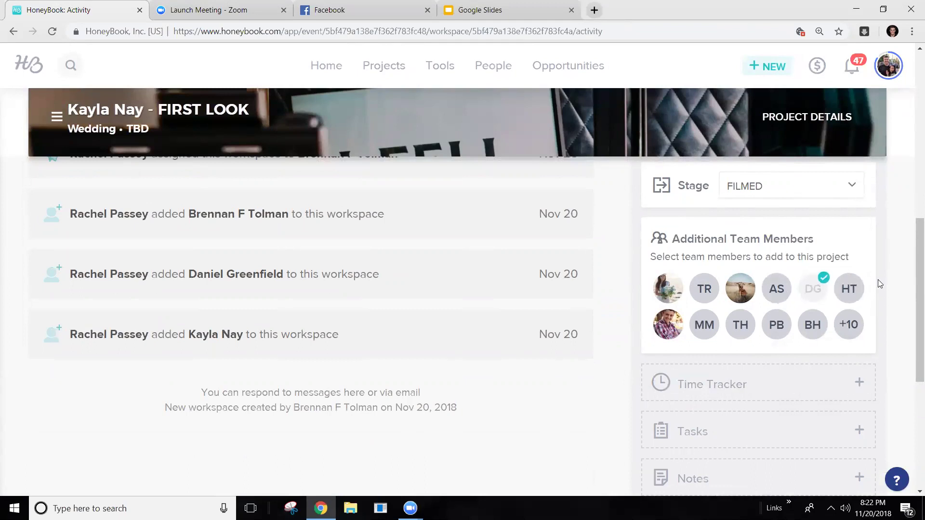
# Step: View the list of team members the FILMED FIRST LOOK workspace can be assigned to and close it without choosing anyone
pyautogui.scroll(4, 338, 255)
pyautogui.scroll(-3, 588, 268)
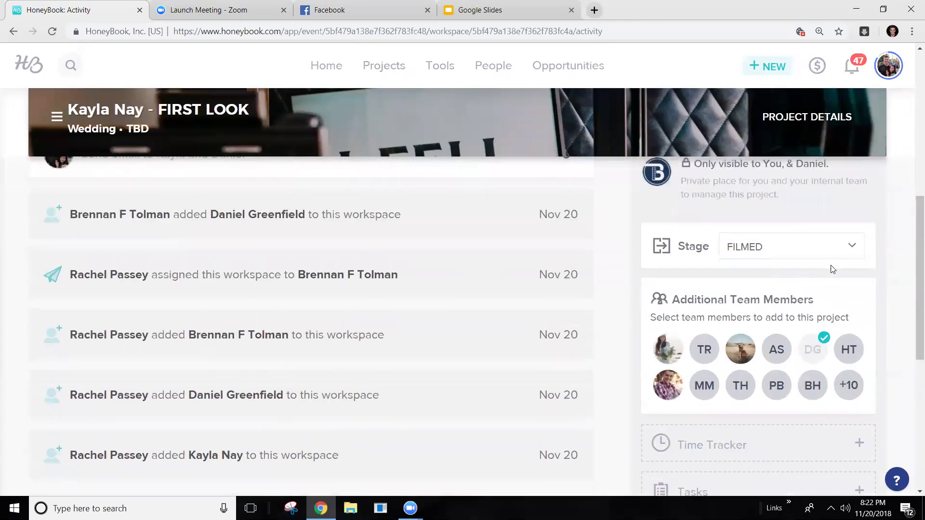
pyautogui.scroll(2, 869, 250)
pyautogui.click(867, 246)
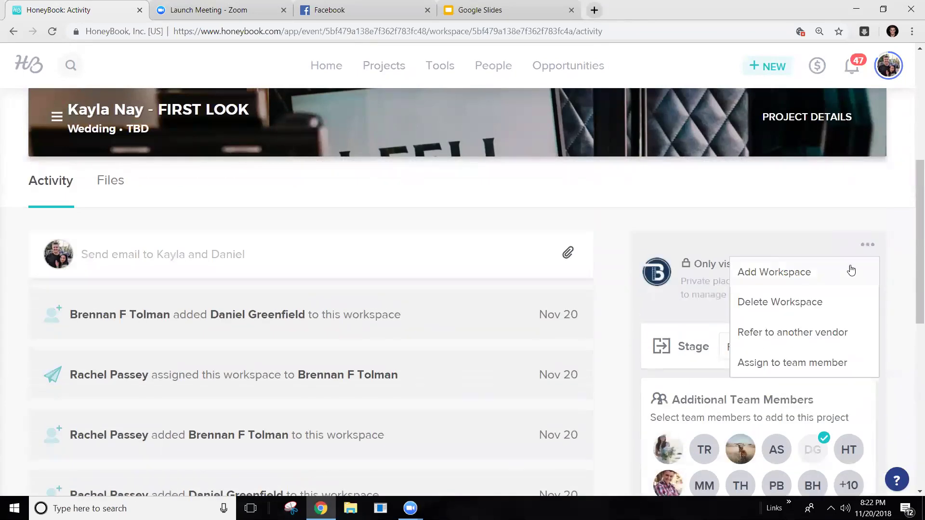
pyautogui.click(788, 364)
pyautogui.scroll(-4, 478, 277)
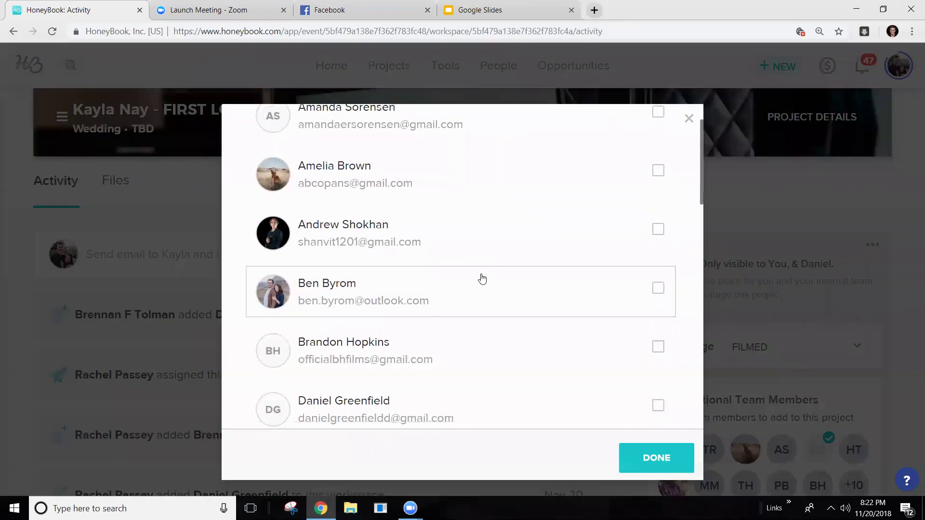
pyautogui.click(688, 118)
# Step: Remove DG from the FIRST LOOK project's additional team members and return to the project list
pyautogui.scroll(-3, 851, 339)
pyautogui.click(814, 347)
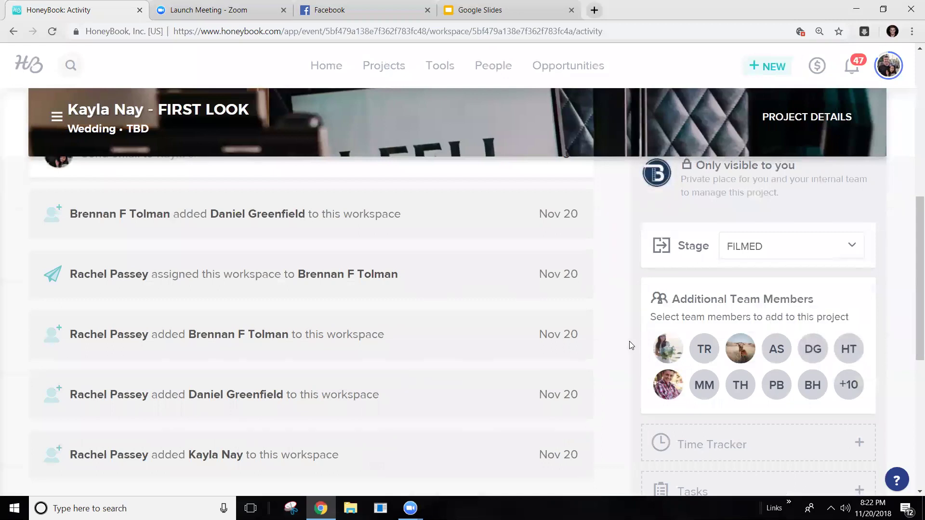
pyautogui.scroll(3, 376, 238)
pyautogui.click(380, 66)
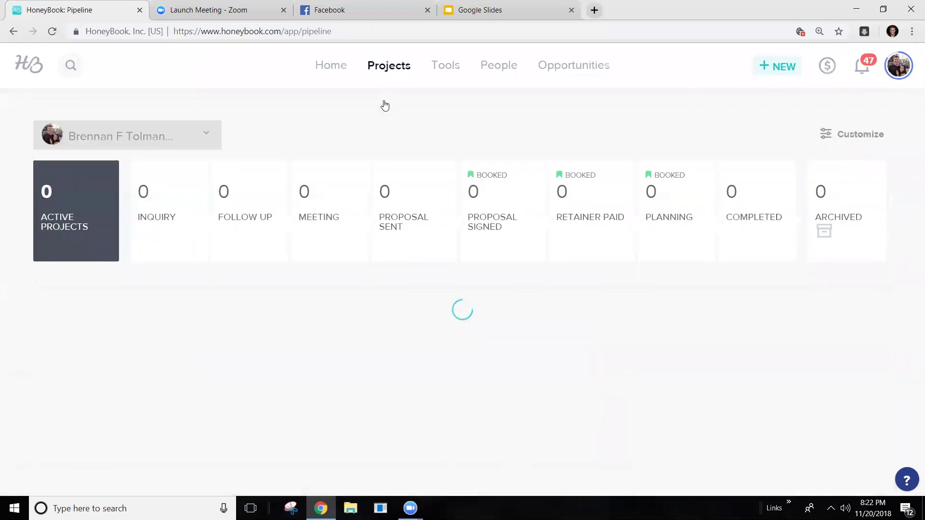
pyautogui.scroll(-1, 295, 241)
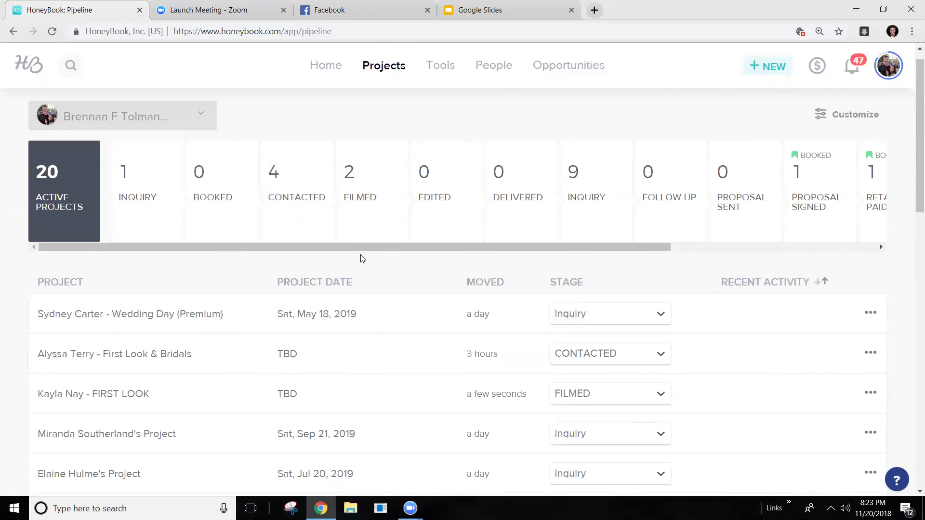
# Step: Check the available team pipeline views and the stage options for the FILMED FIRST LOOK project
pyautogui.click(181, 124)
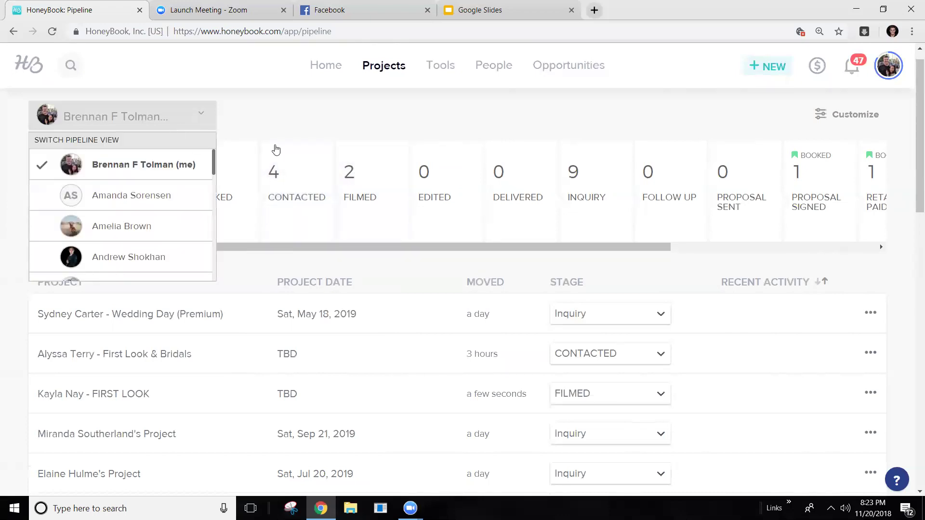
pyautogui.click(398, 130)
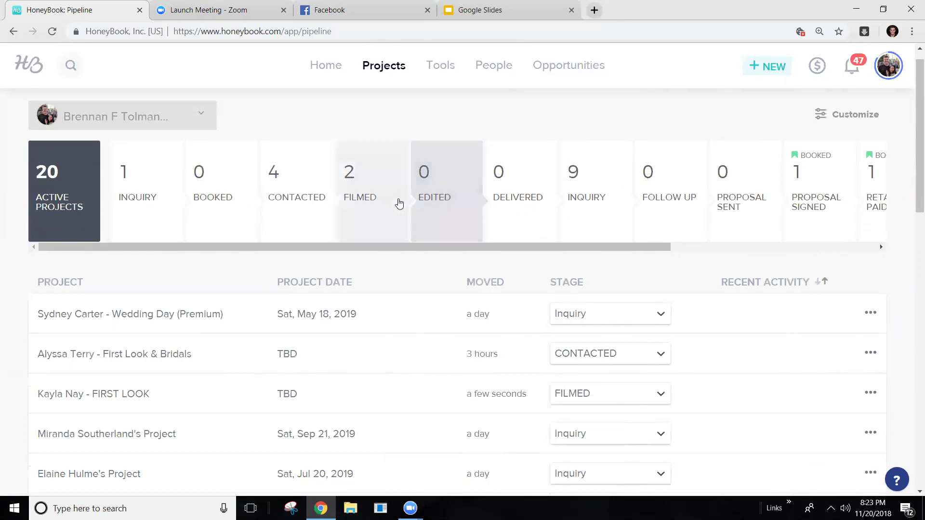
pyautogui.click(633, 403)
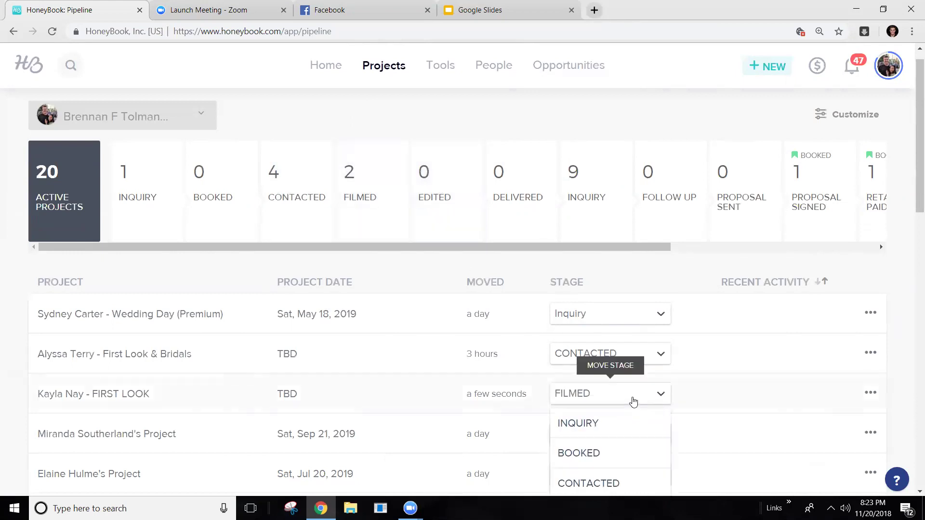
pyautogui.scroll(-4, 633, 406)
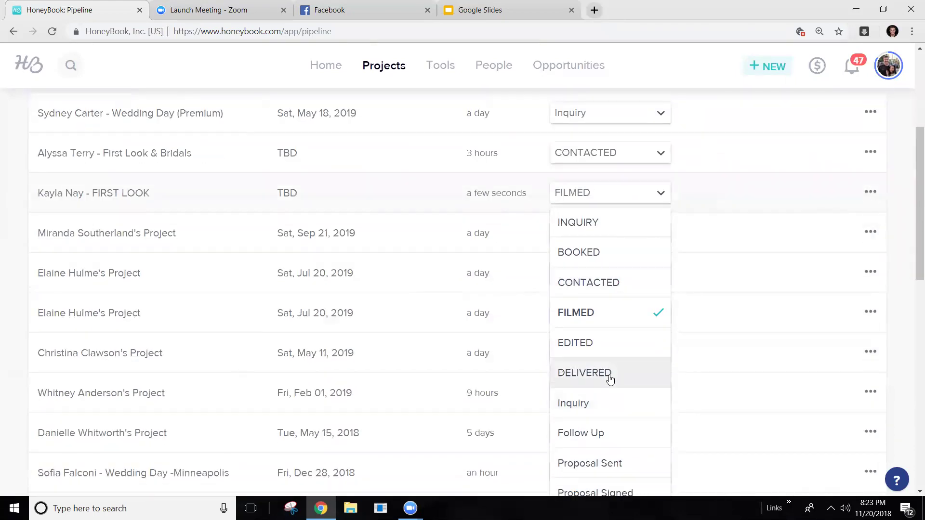
pyautogui.scroll(1, 741, 287)
pyautogui.click(712, 258)
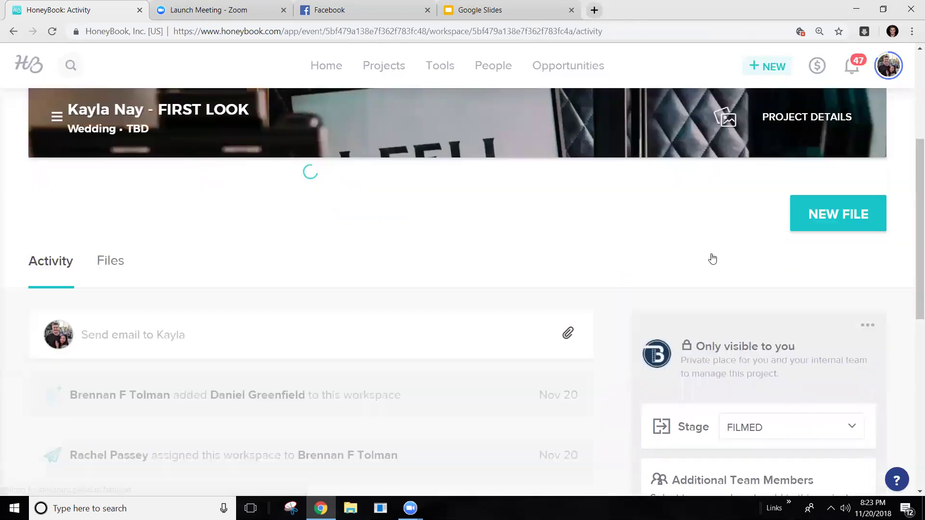
pyautogui.click(375, 68)
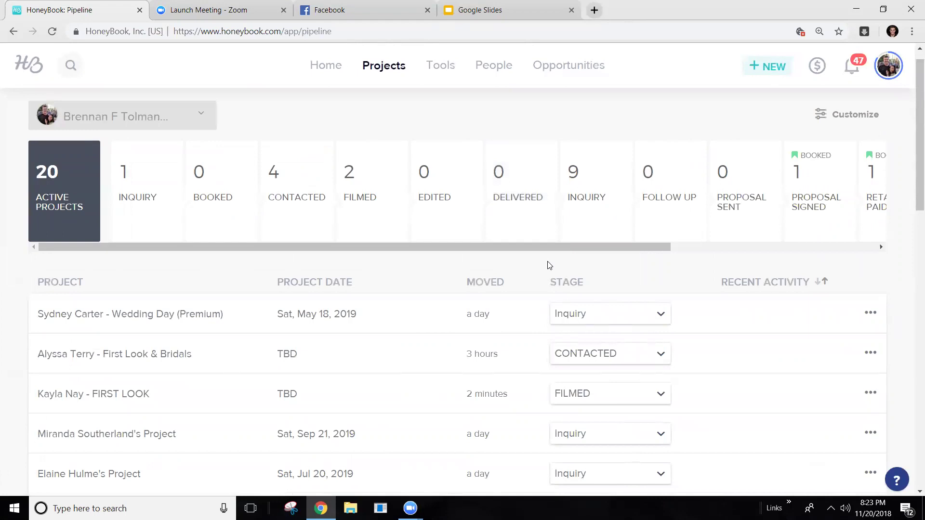
# Step: Move the FILMED FIRST LOOK project to the DELIVERED stage from the project list
pyautogui.scroll(-1, 578, 318)
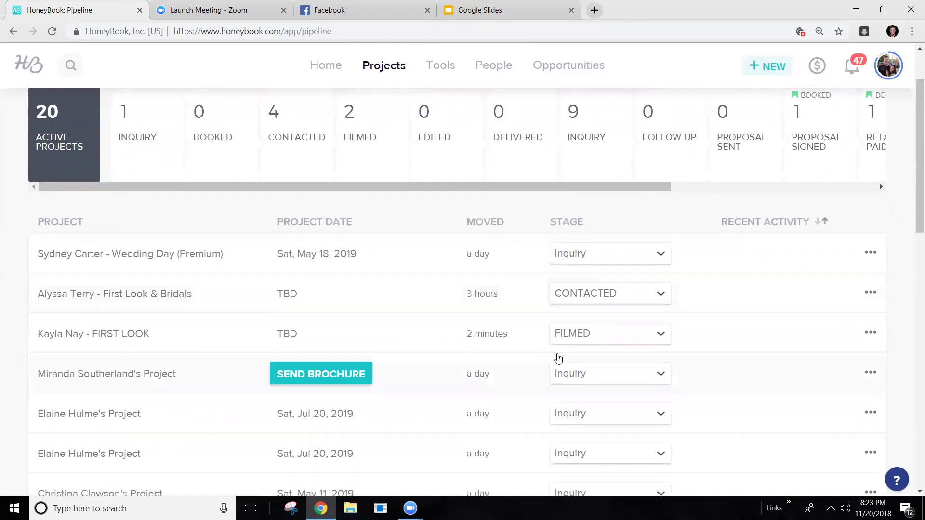
pyautogui.click(610, 337)
pyautogui.scroll(-2, 602, 395)
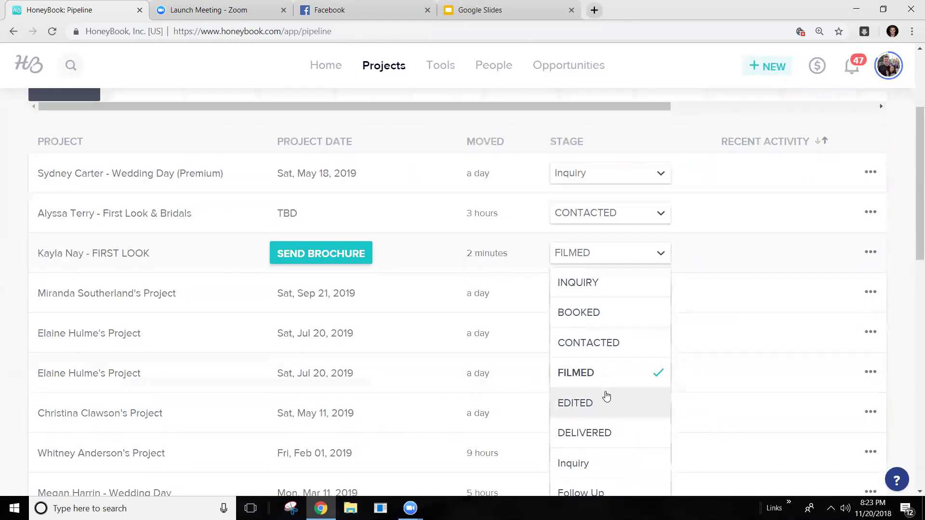
pyautogui.click(603, 432)
# Step: Look through the team members available for assigning the DELIVERED FIRST LOOK project, and leave it unassigned
pyautogui.click(870, 252)
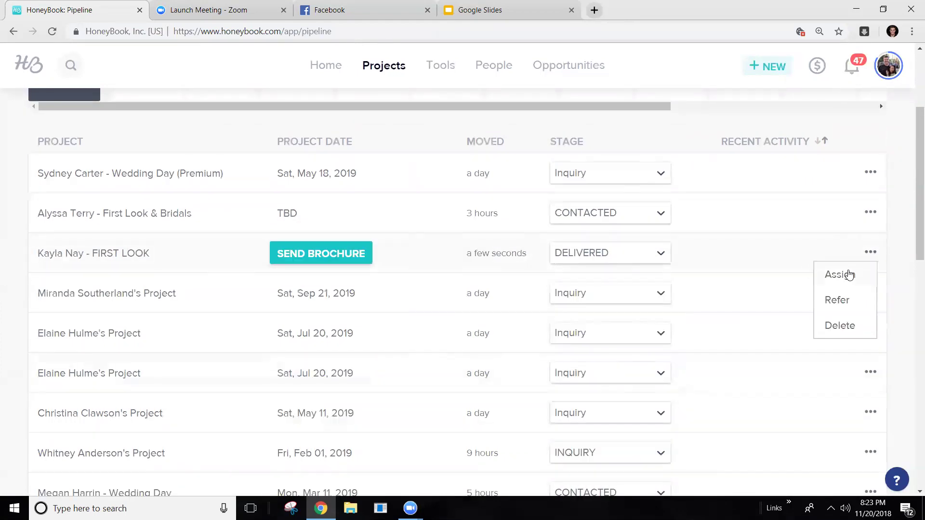
pyautogui.click(849, 274)
pyautogui.scroll(-5, 637, 283)
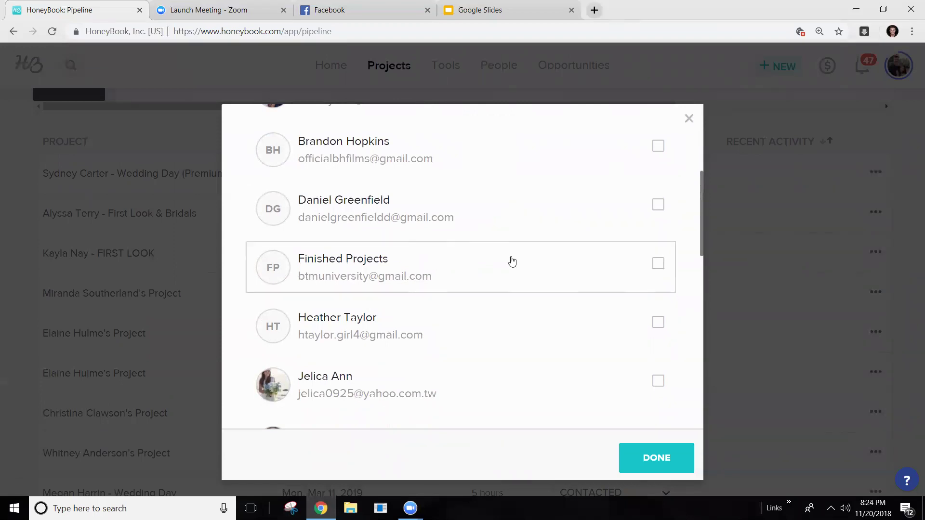
pyautogui.click(690, 118)
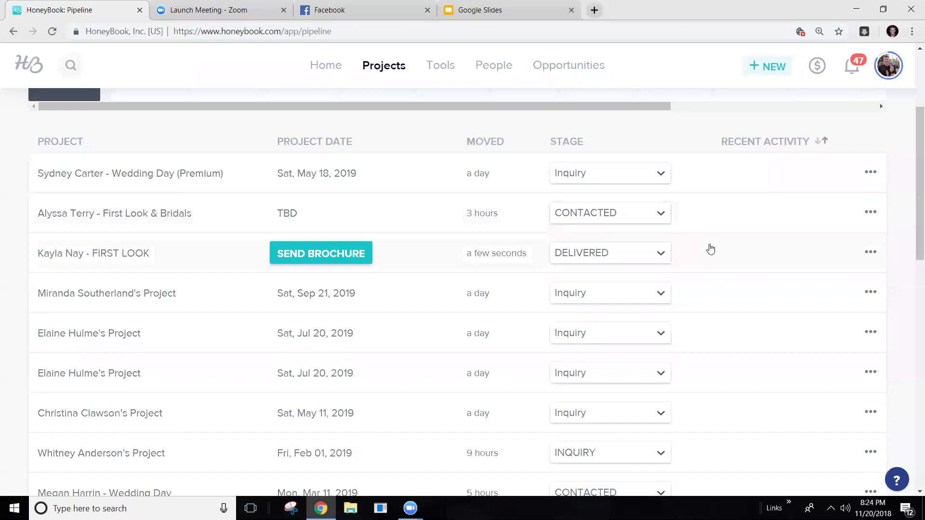
# Step: Move the DELIVERED FIRST LOOK project back to the BOOKED stage
pyautogui.click(606, 254)
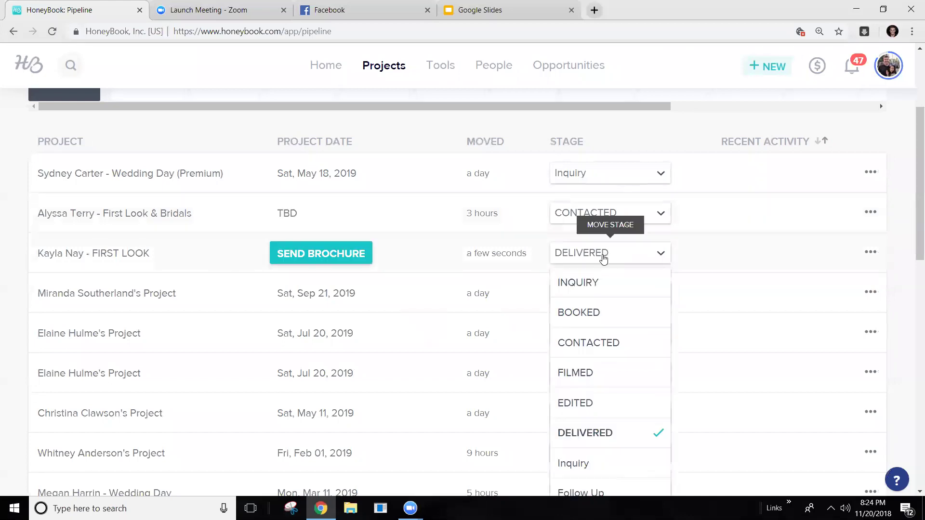
pyautogui.click(619, 313)
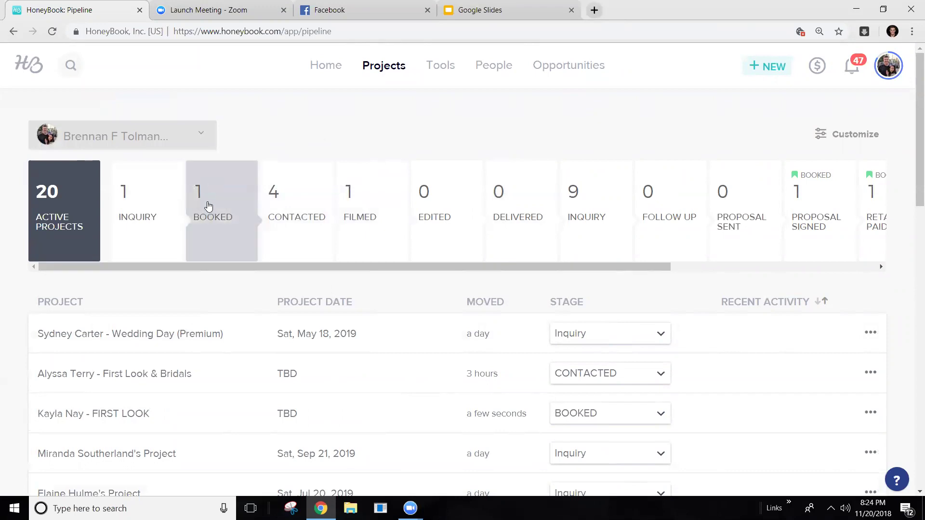
pyautogui.scroll(-1, 433, 289)
pyautogui.moveTo(410, 508)
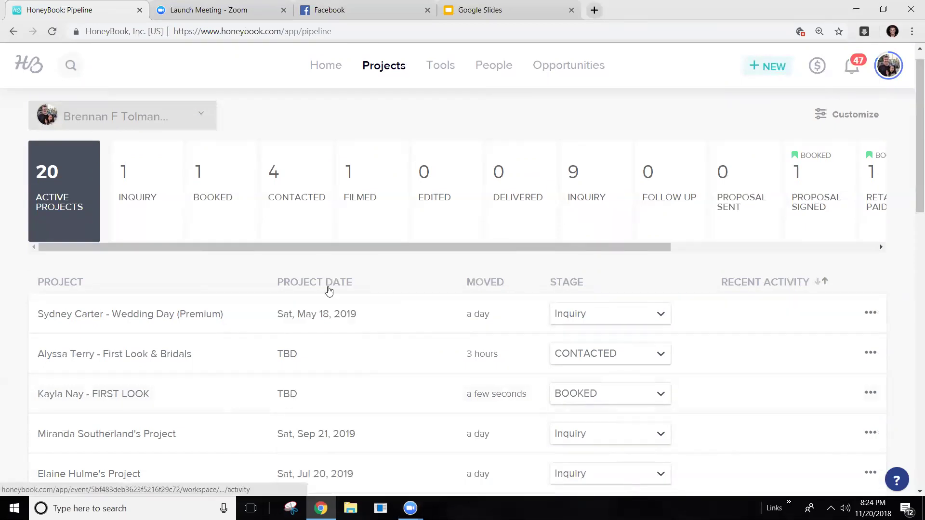
pyautogui.scroll(-1, 327, 291)
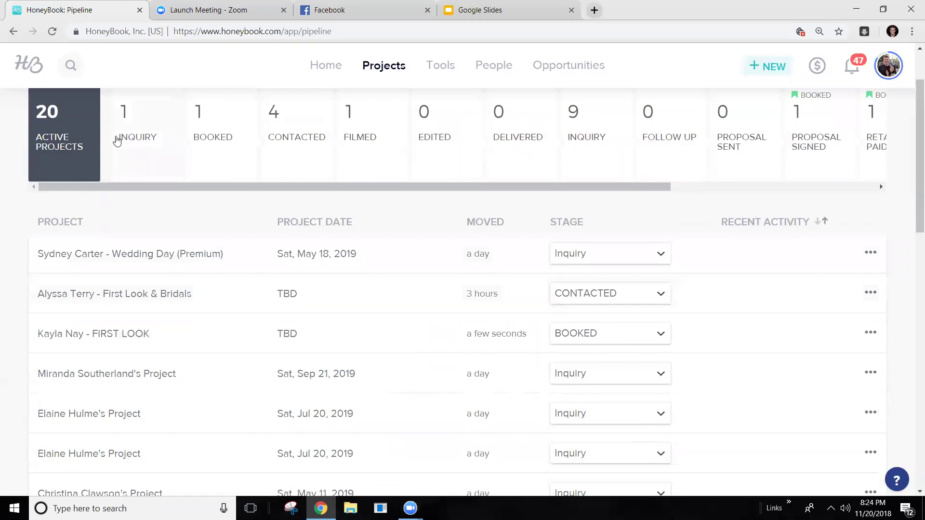
# Step: Switch the pipeline view to team member DG's projects
pyautogui.scroll(2, 128, 144)
pyautogui.click(133, 145)
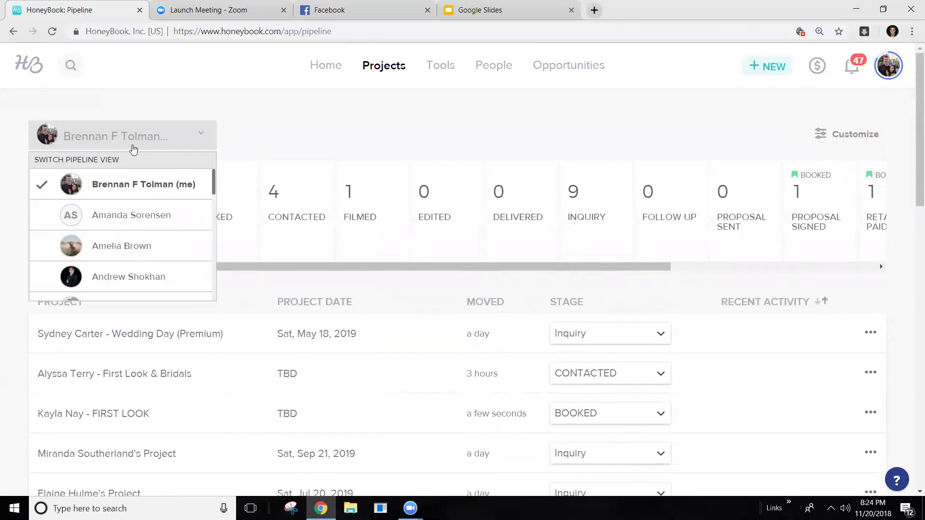
pyautogui.scroll(-3, 146, 235)
pyautogui.click(148, 268)
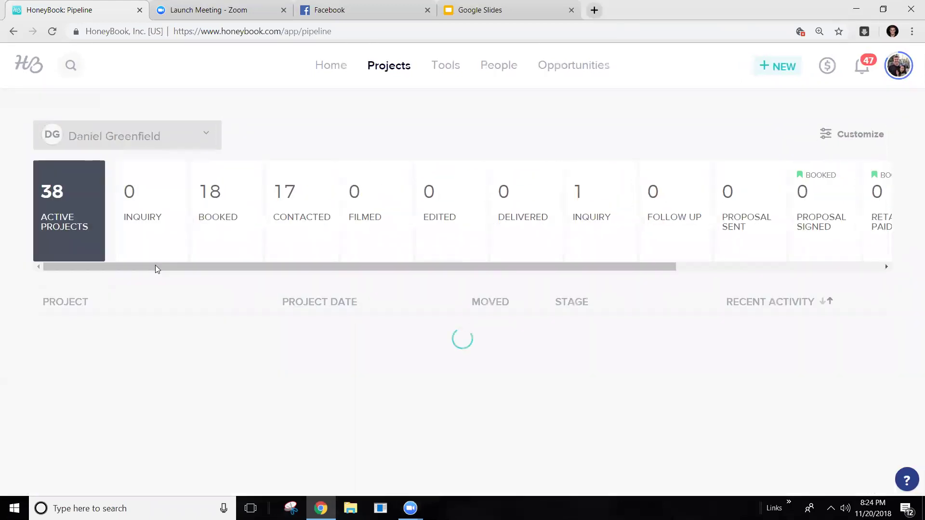
pyautogui.scroll(-1, 237, 345)
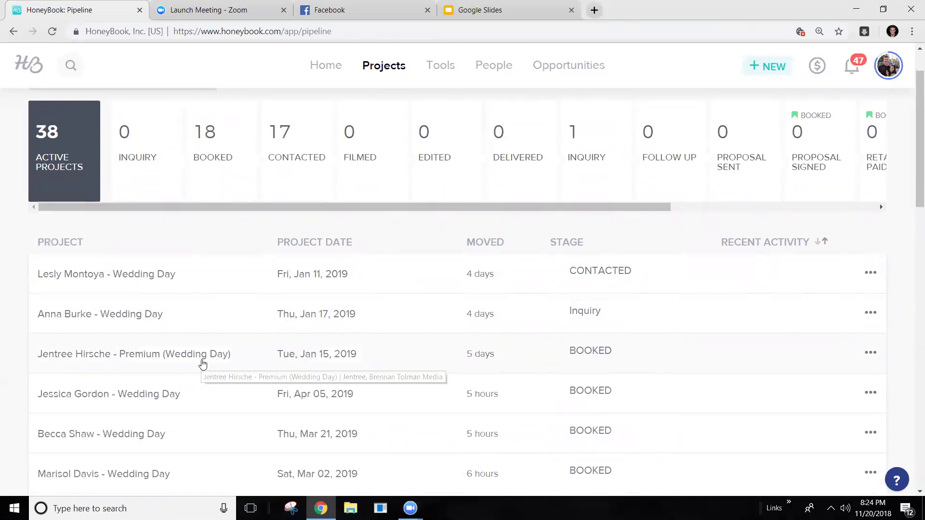
# Step: Open the Premium (Wedding Day) project dated Jan 15, 2019 and examine its messages, tasks and team members
pyautogui.click(203, 365)
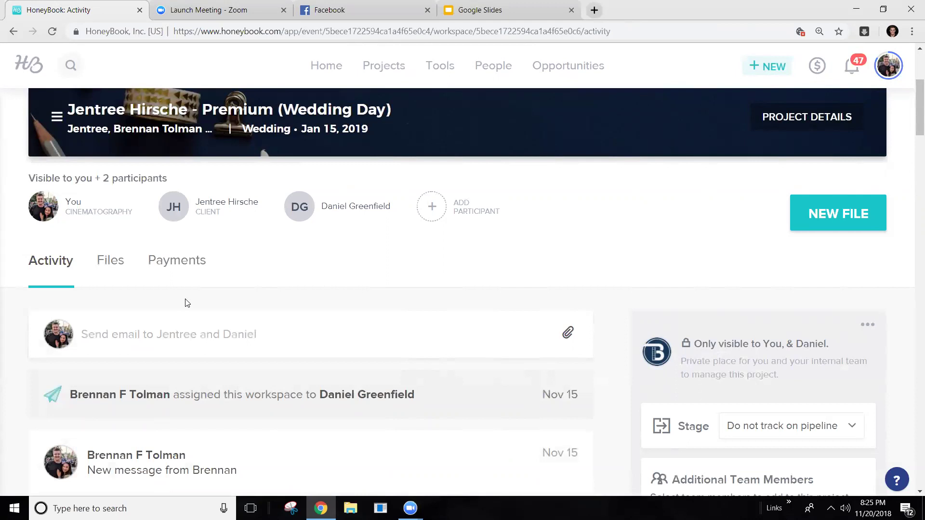
pyautogui.scroll(-3, 276, 265)
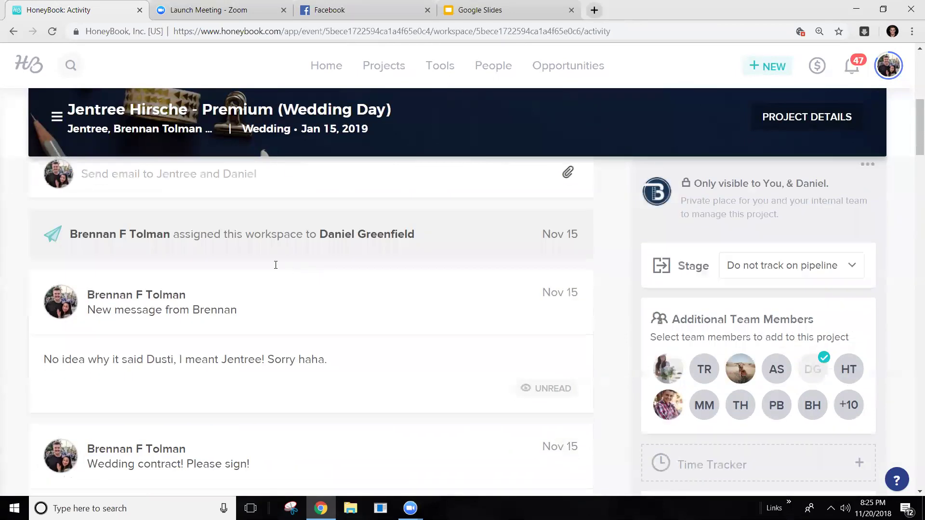
pyautogui.scroll(-3, 414, 349)
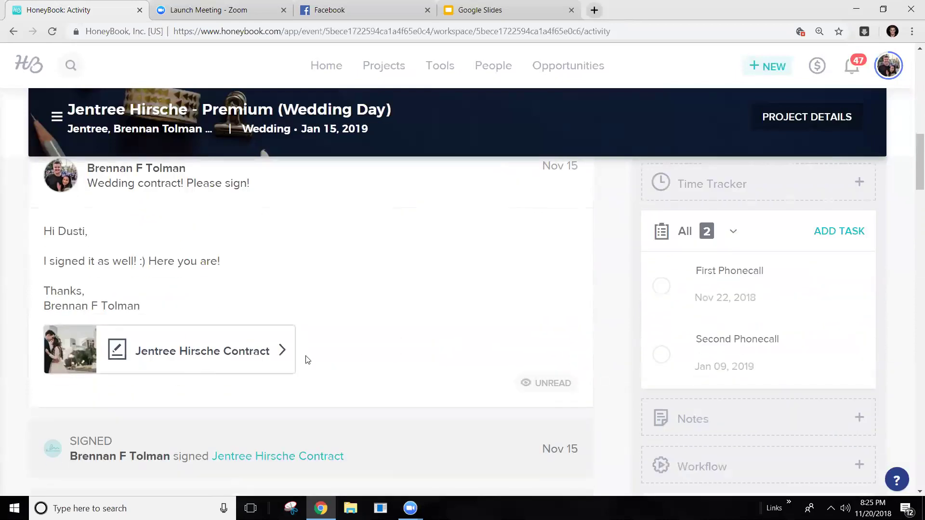
pyautogui.scroll(-3, 312, 354)
pyautogui.scroll(-6, 311, 357)
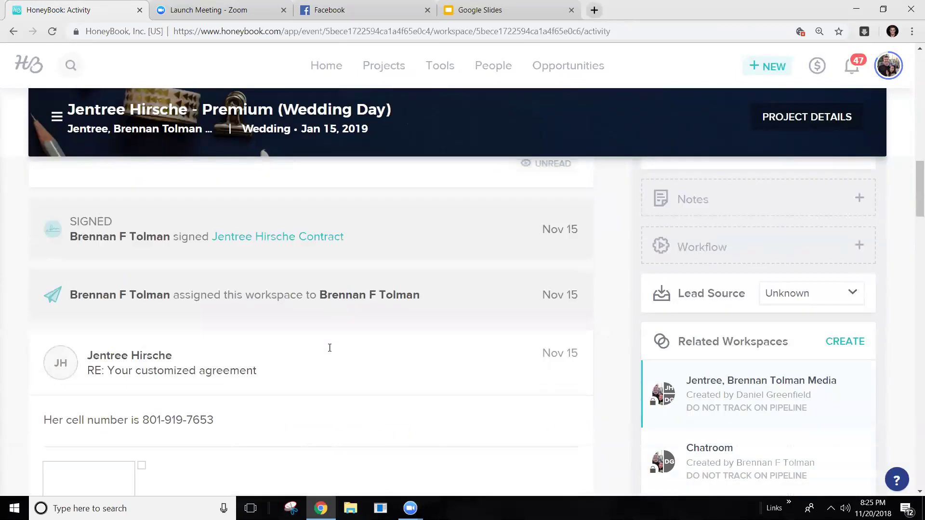
pyautogui.scroll(-7, 245, 350)
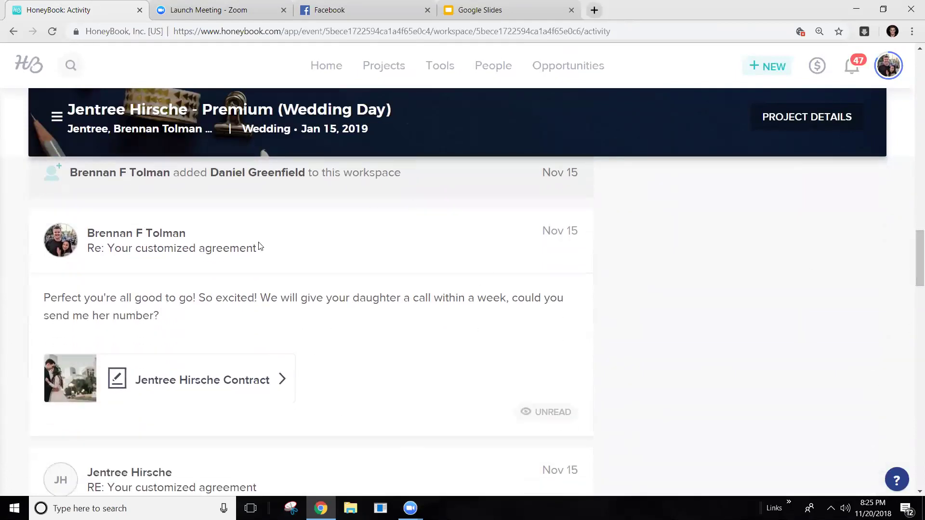
pyautogui.scroll(12, 914, 267)
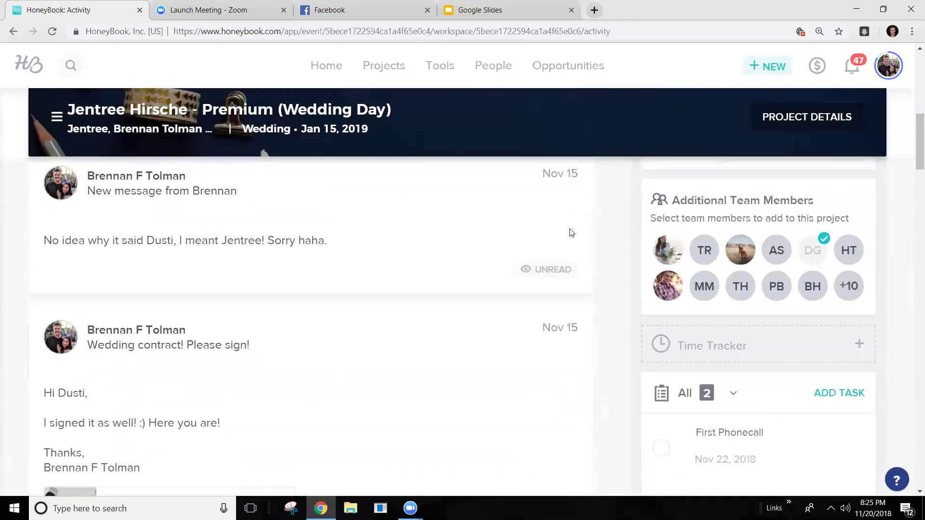
pyautogui.scroll(6, 268, 295)
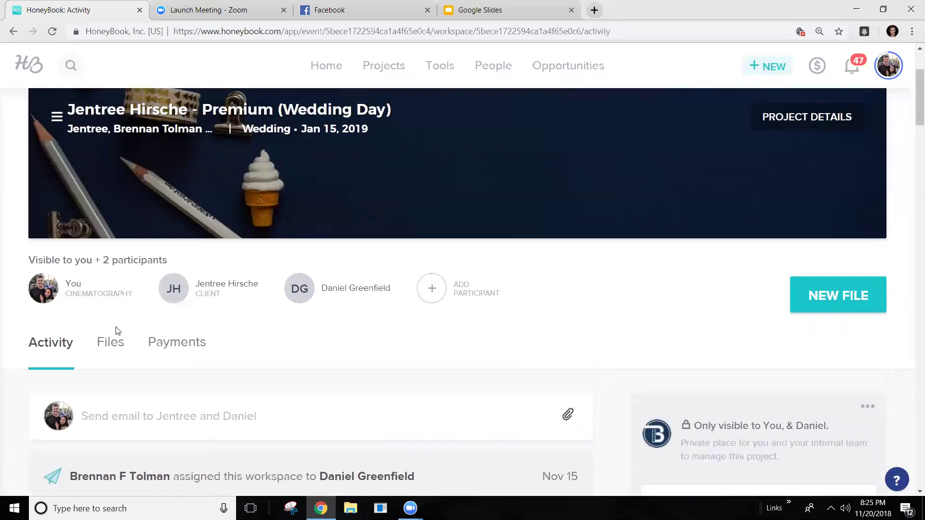
# Step: Open the invoice among the wedding project's files and examine its items, tax and scheduled payment
pyautogui.click(112, 352)
pyautogui.scroll(-3, 456, 250)
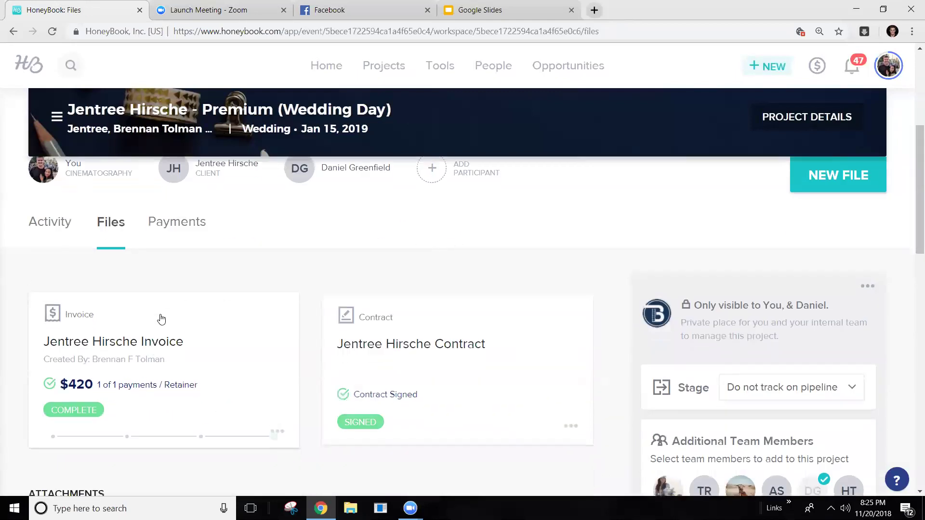
pyautogui.scroll(-1, 153, 339)
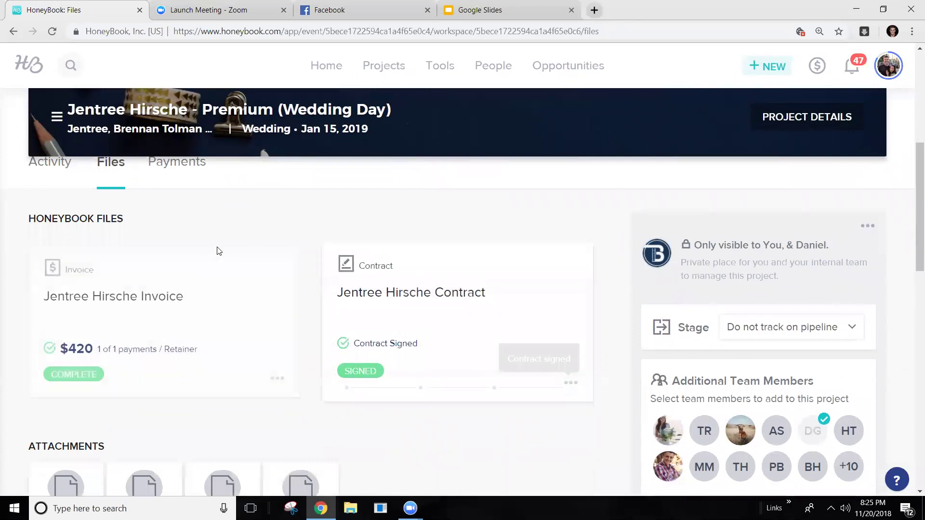
pyautogui.click(183, 278)
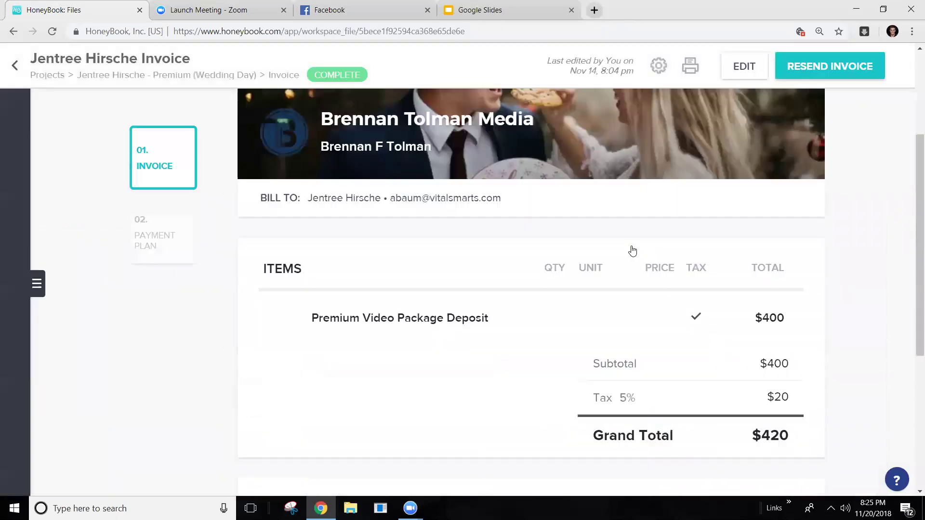
pyautogui.scroll(-3, 634, 248)
pyautogui.scroll(2, 355, 304)
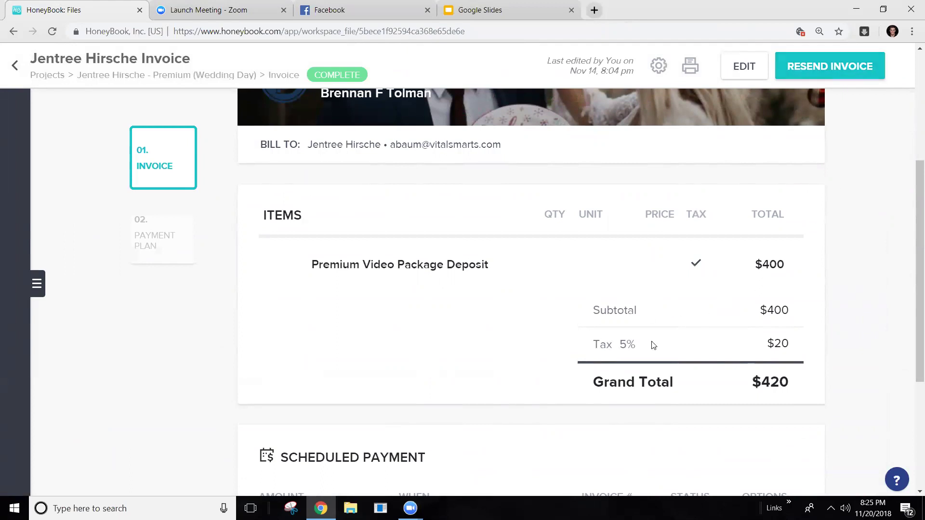
# Step: Leave the invoice and review the wedding project's scheduled payment and its files
pyautogui.click(22, 77)
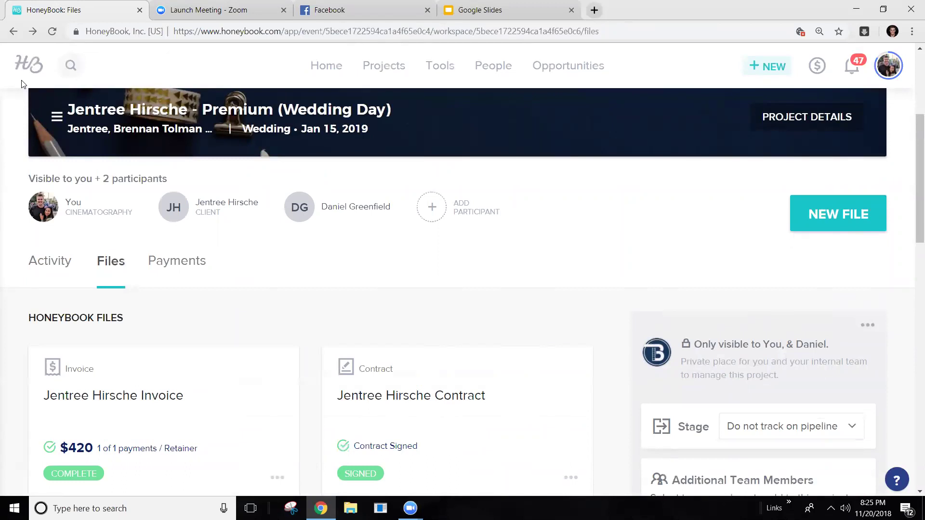
pyautogui.scroll(-2, 289, 331)
pyautogui.click(166, 186)
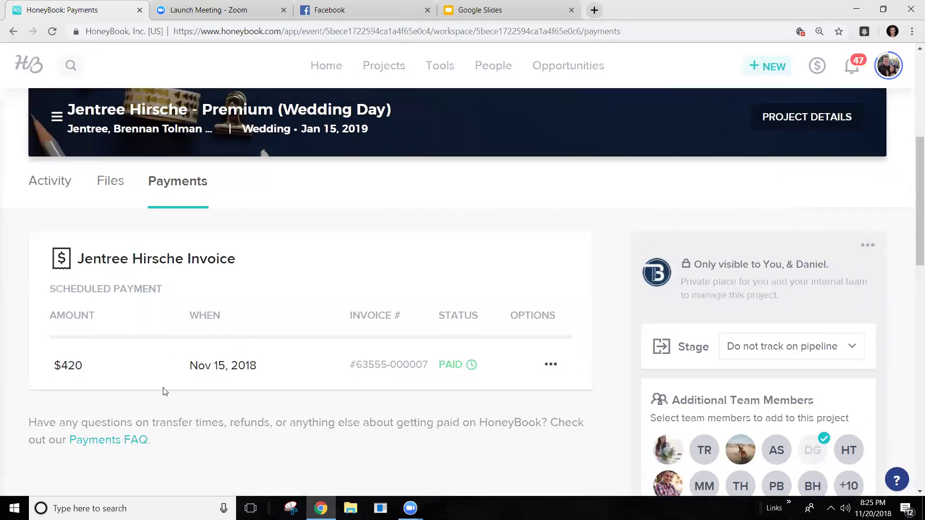
pyautogui.scroll(2, 367, 363)
pyautogui.click(113, 284)
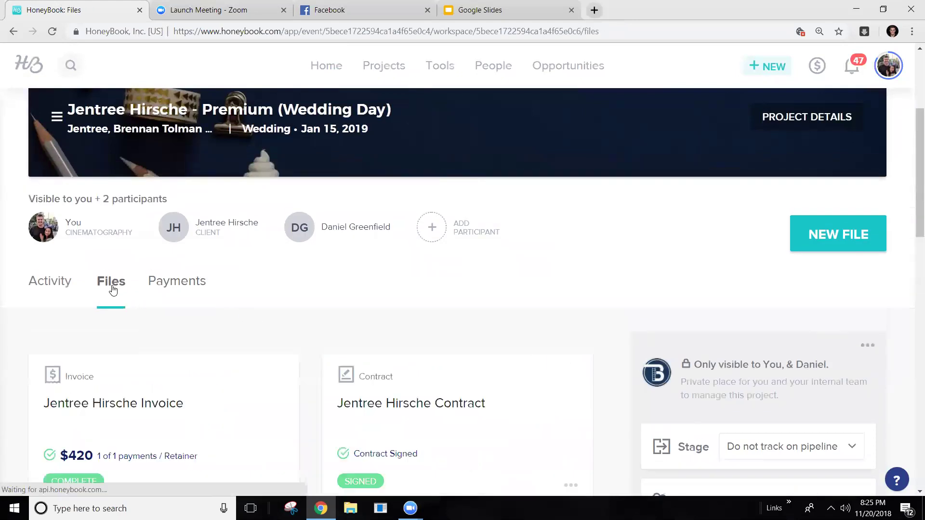
pyautogui.scroll(-1, 136, 292)
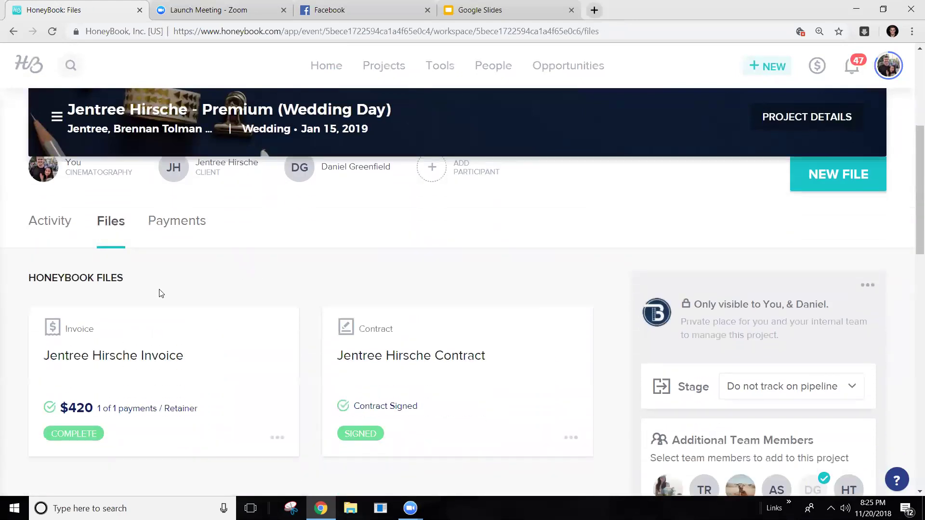
pyautogui.scroll(-1, 149, 293)
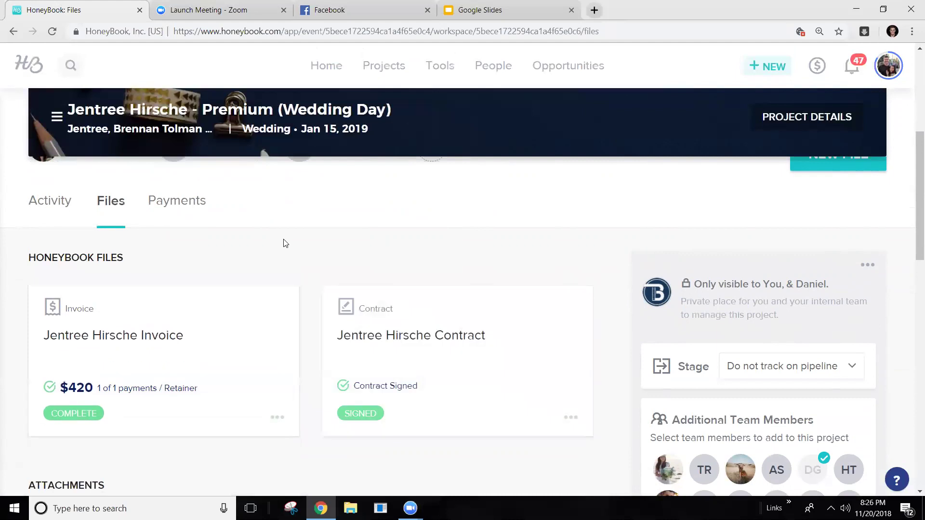
pyautogui.scroll(1, 284, 247)
# Step: Return to the projects pipeline and switch its view to team member DG's projects
pyautogui.click(367, 66)
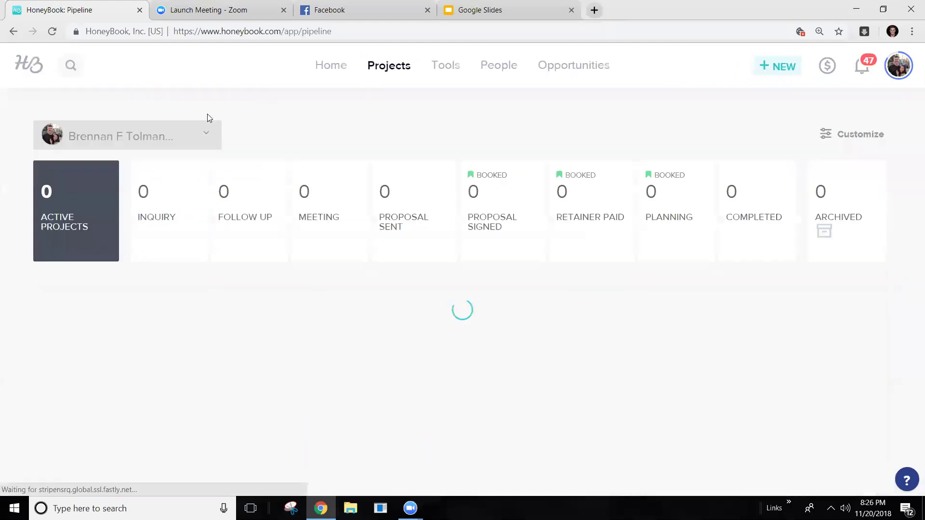
pyautogui.click(140, 143)
pyautogui.scroll(-5, 138, 205)
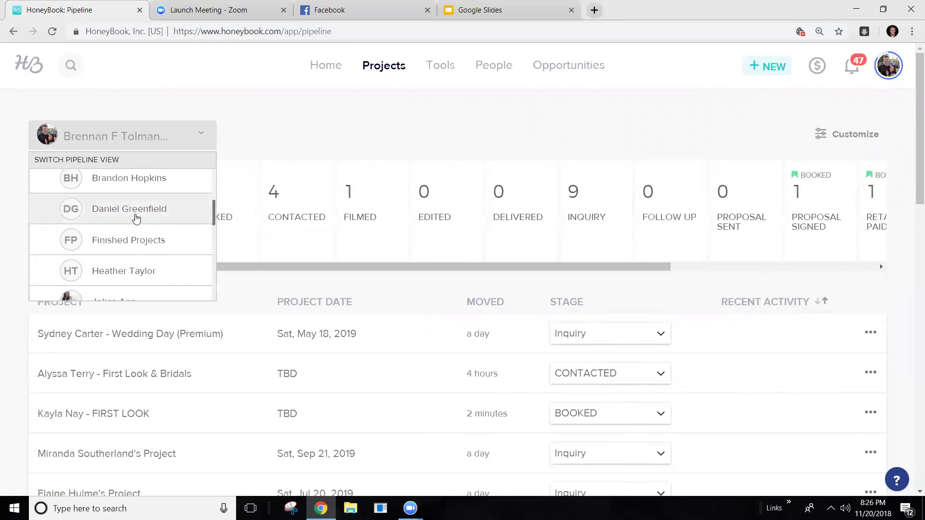
pyautogui.click(136, 219)
# Step: Open the wedding project dated Dec 21, 2018 from DG's pipeline and review its contract and invoice files
pyautogui.scroll(-3, 261, 344)
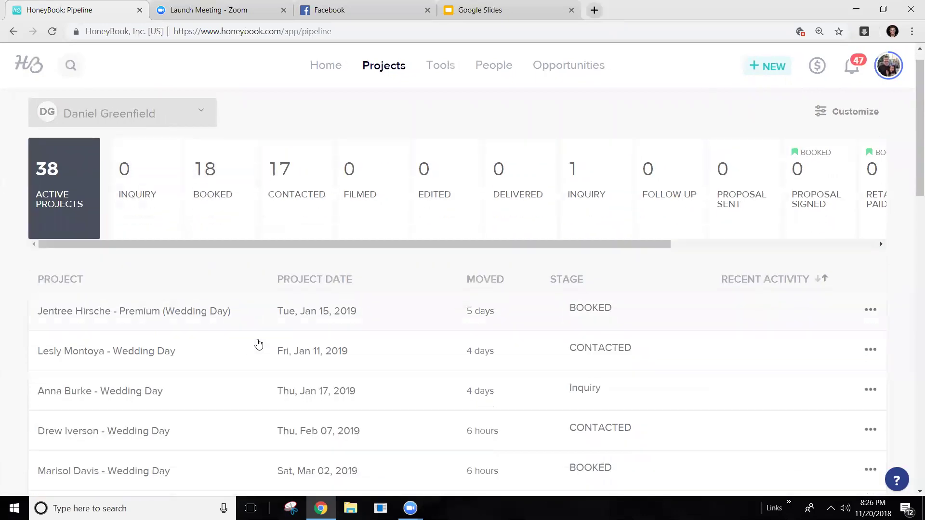
pyautogui.scroll(-7, 260, 340)
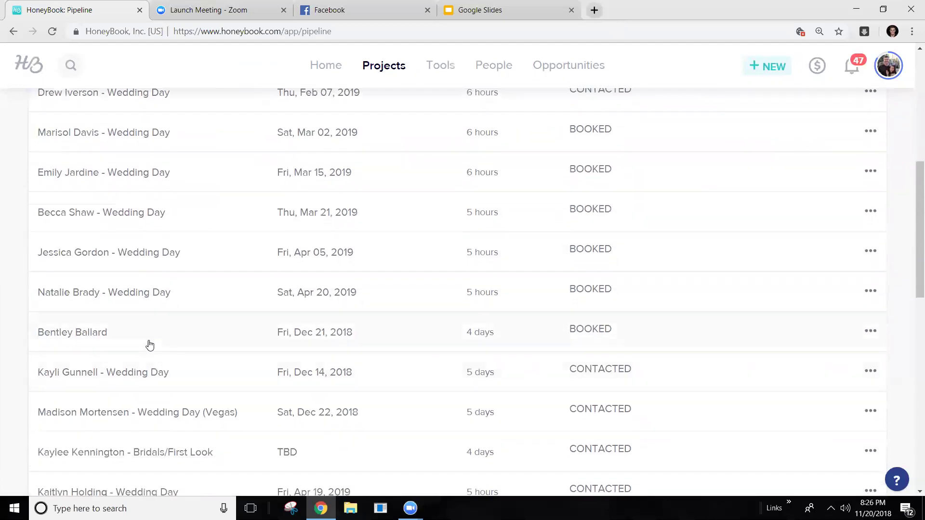
pyautogui.click(149, 345)
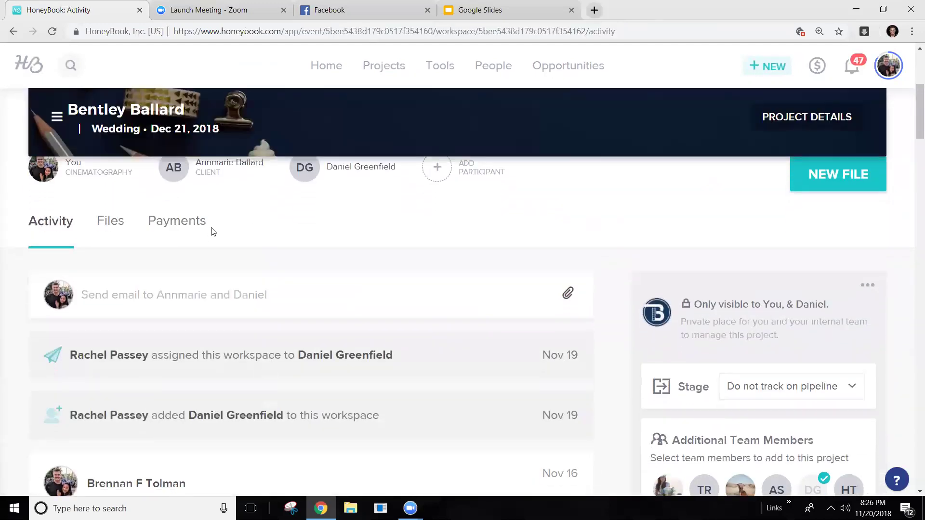
pyautogui.click(124, 223)
pyautogui.scroll(-3, 165, 270)
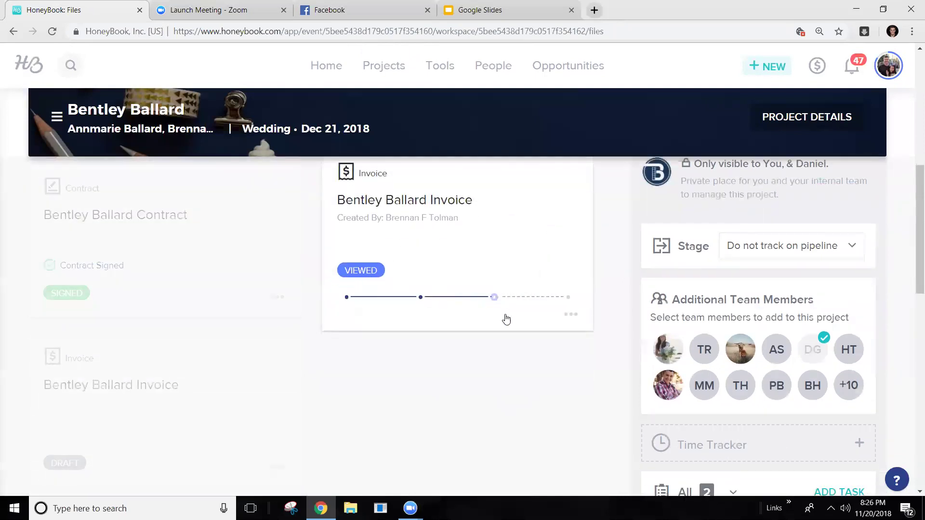
pyautogui.scroll(1, 510, 318)
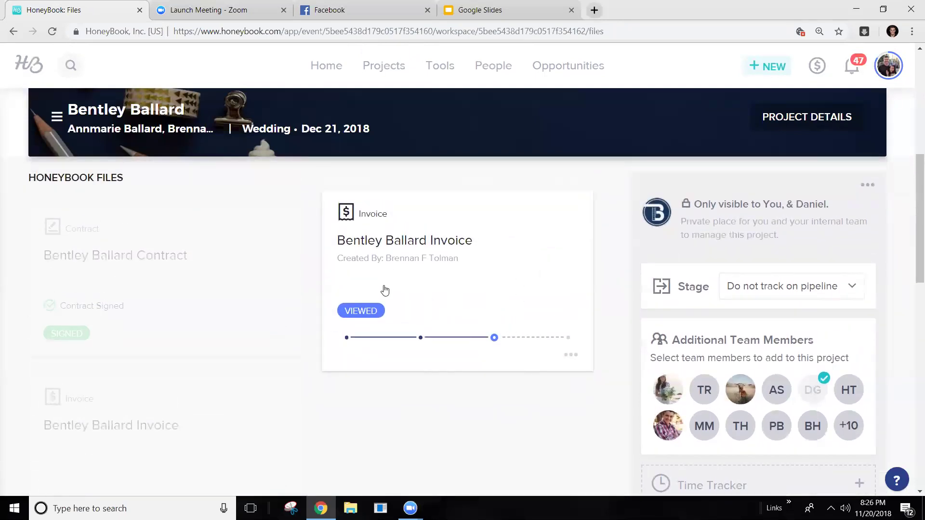
pyautogui.scroll(2, 231, 268)
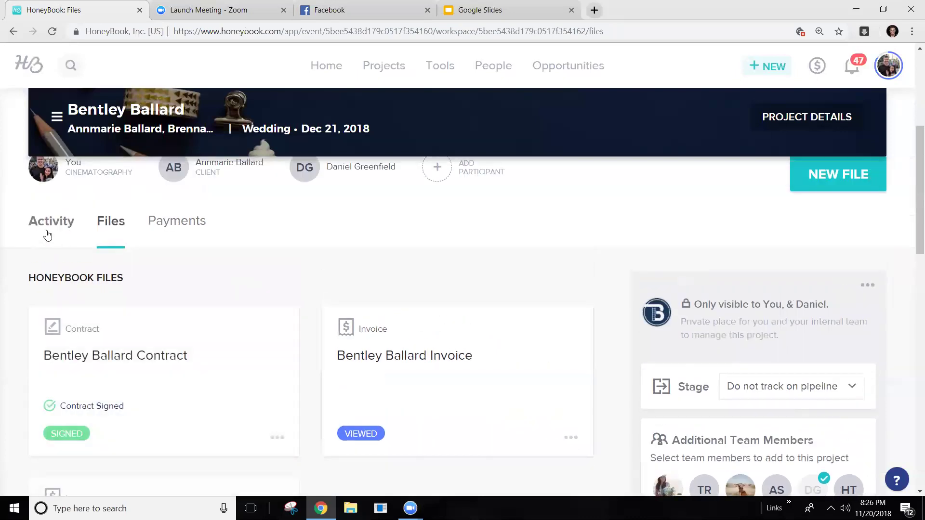
# Step: Highlight and read the Nov 16 message about the Venmo payment in the project's activity
pyautogui.click(48, 222)
pyautogui.scroll(-5, 124, 270)
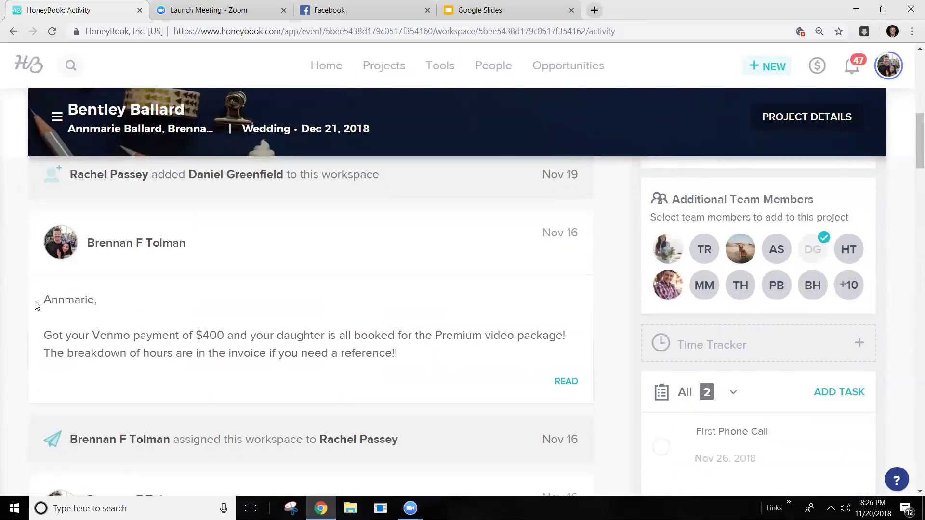
pyautogui.moveTo(44, 305); pyautogui.dragTo(438, 351)
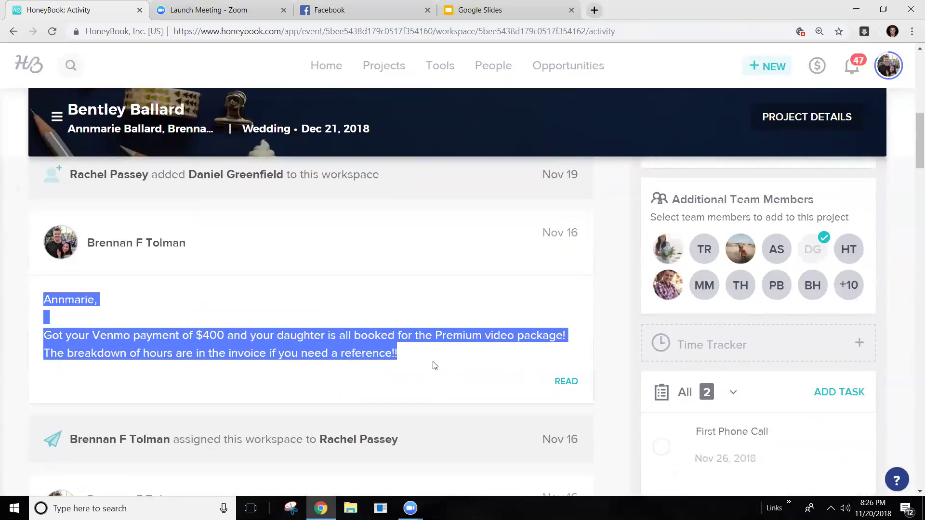
pyautogui.click(141, 337)
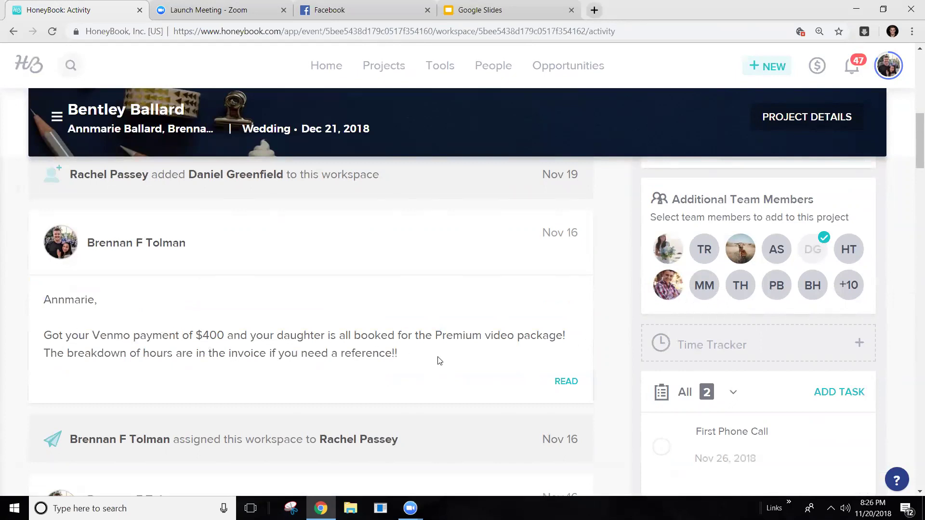
pyautogui.scroll(6, 434, 359)
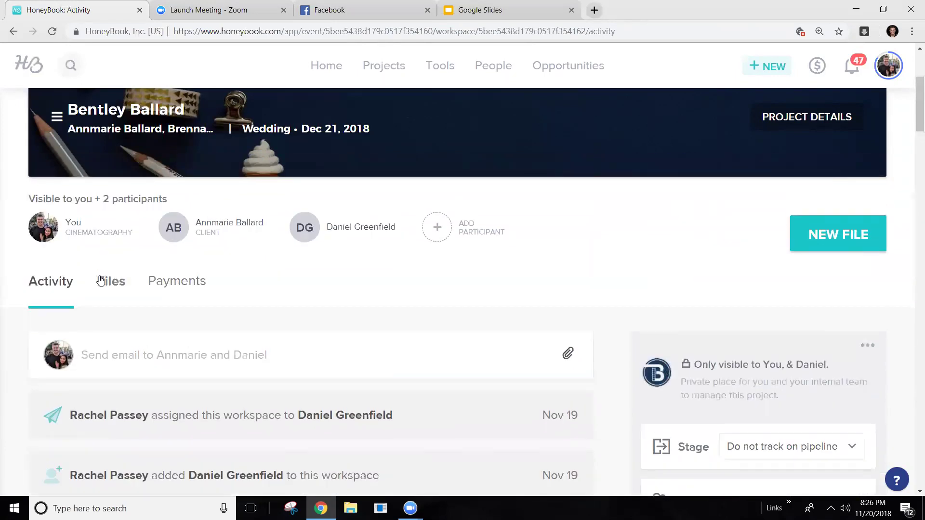
# Step: Open the viewed invoice among the project's files and examine the coverage details under Premium Video Package Deposit
pyautogui.click(101, 281)
pyautogui.scroll(-3, 473, 289)
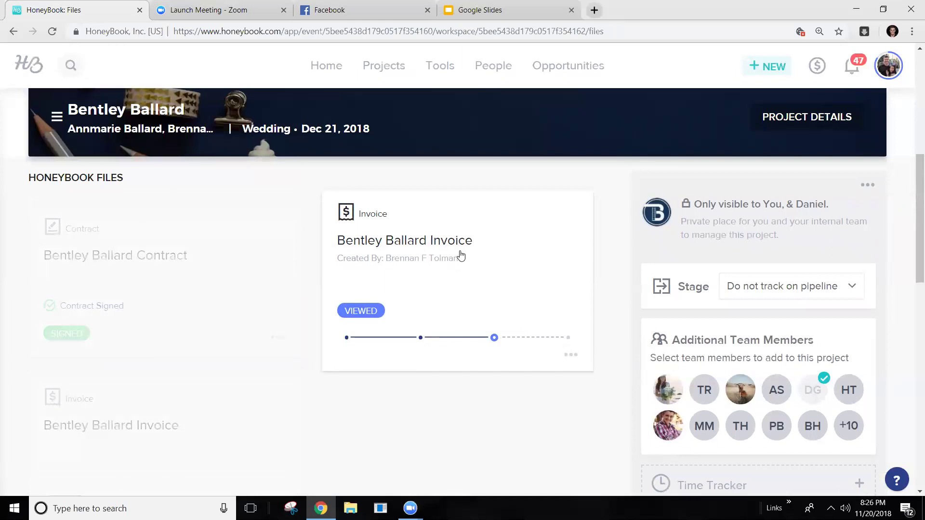
pyautogui.click(461, 256)
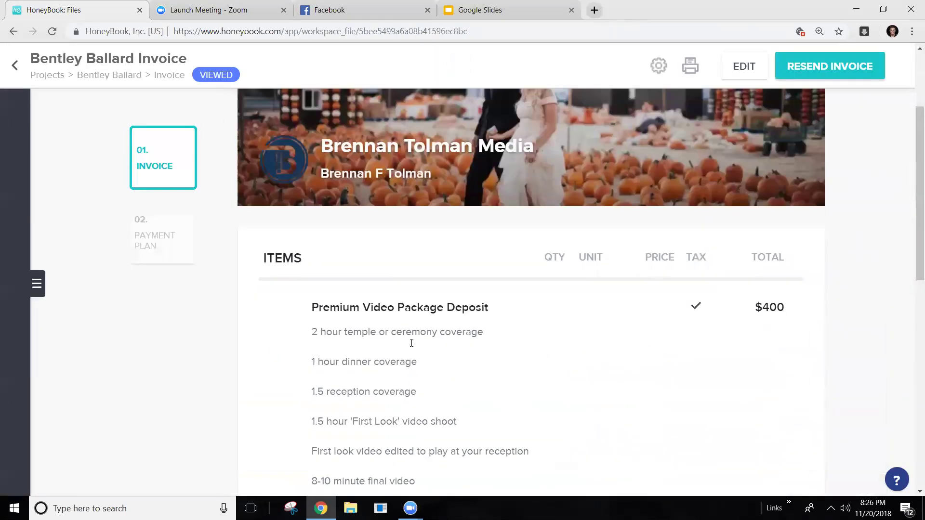
pyautogui.scroll(-3, 412, 343)
pyautogui.moveTo(291, 202); pyautogui.dragTo(508, 450)
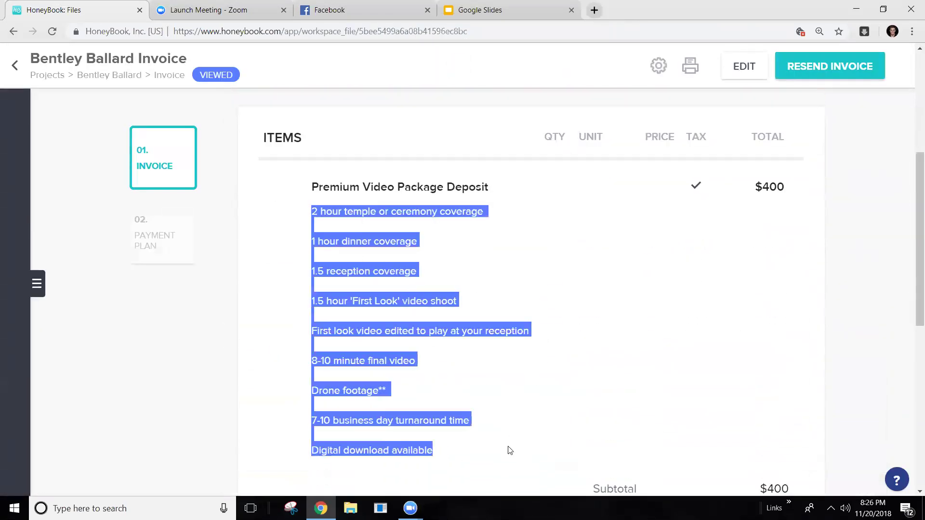
pyautogui.click(418, 313)
pyautogui.moveTo(307, 209); pyautogui.dragTo(547, 463)
pyautogui.click(422, 305)
pyautogui.moveTo(313, 270); pyautogui.dragTo(444, 273)
pyautogui.moveTo(309, 242); pyautogui.dragTo(413, 287)
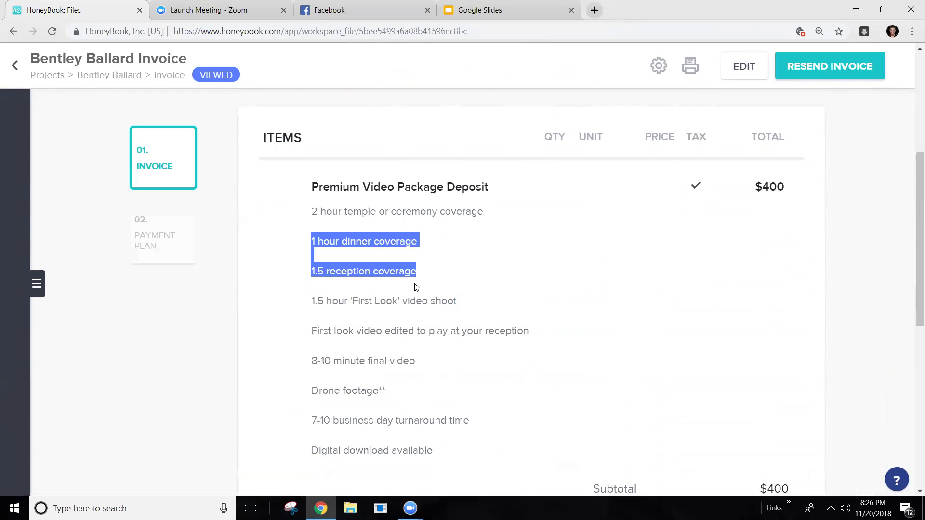
pyautogui.click(417, 285)
pyautogui.scroll(4, 308, 277)
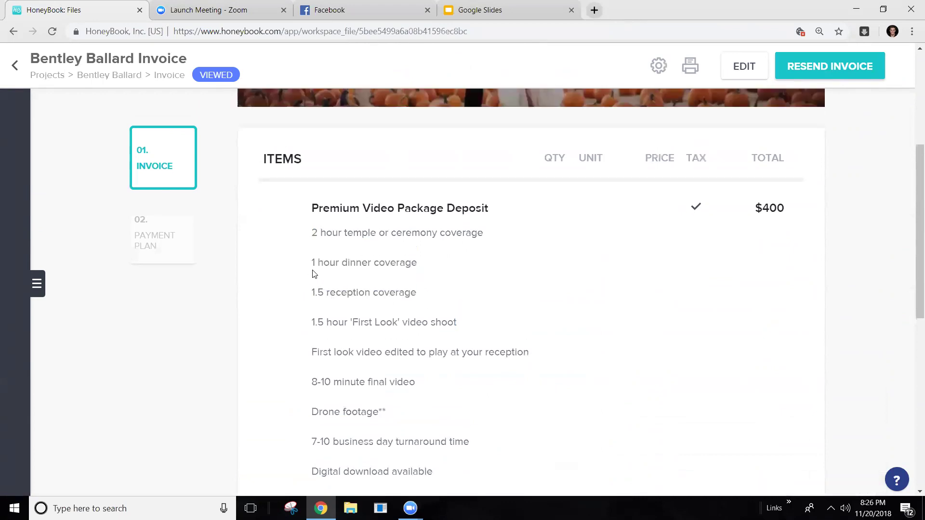
# Step: Go back from the invoice to the project's files and check the signed contract and the invoices
pyautogui.click(14, 68)
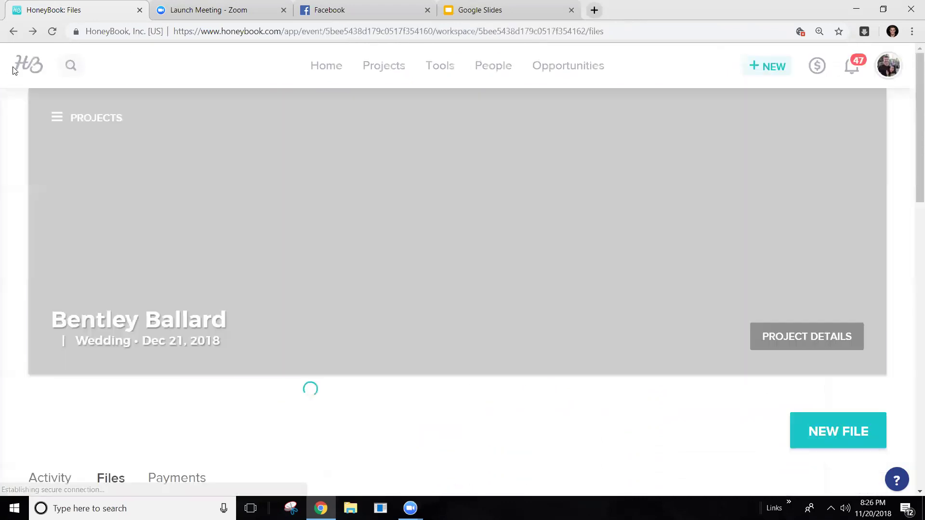
pyautogui.scroll(-5, 284, 309)
pyautogui.scroll(-6, 289, 309)
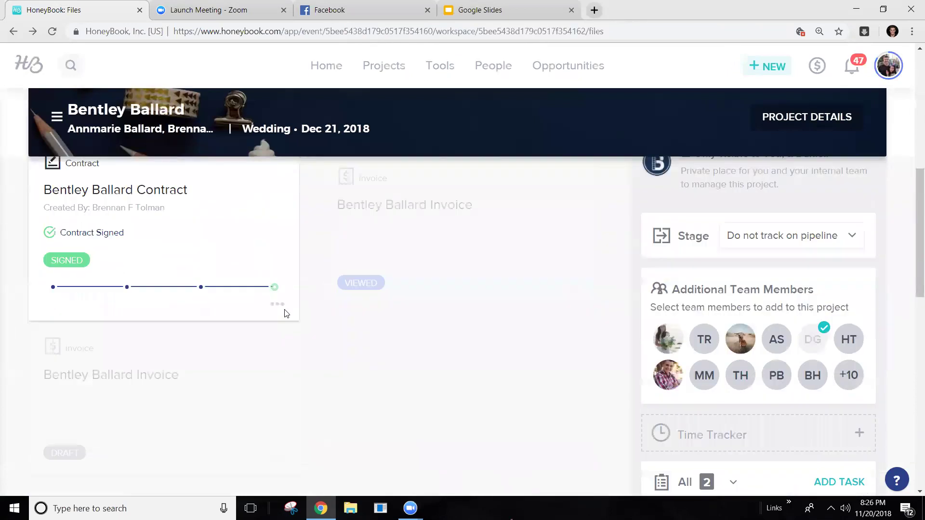
pyautogui.scroll(6, 289, 313)
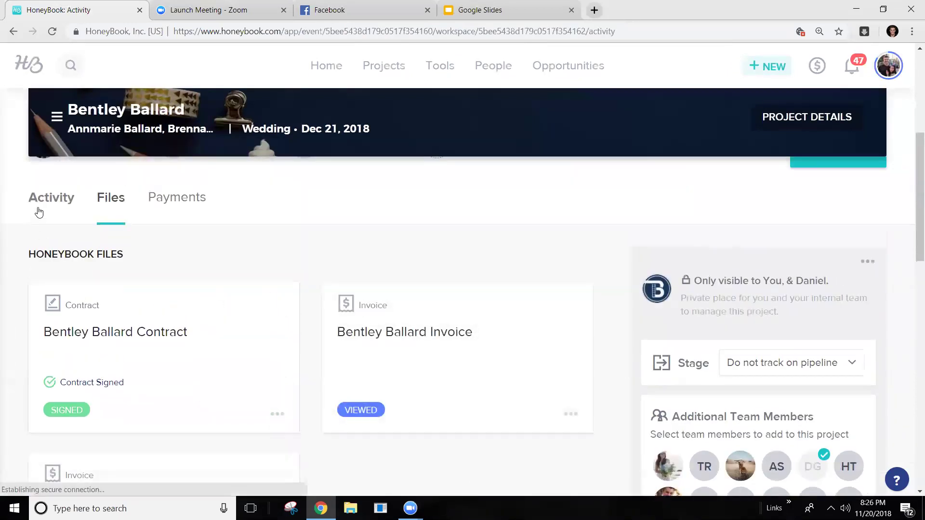
# Step: Examine the project's activity history, including the sent invoice, and its phone call tasks
pyautogui.click(37, 207)
pyautogui.scroll(-4, 260, 347)
pyautogui.scroll(-5, 260, 352)
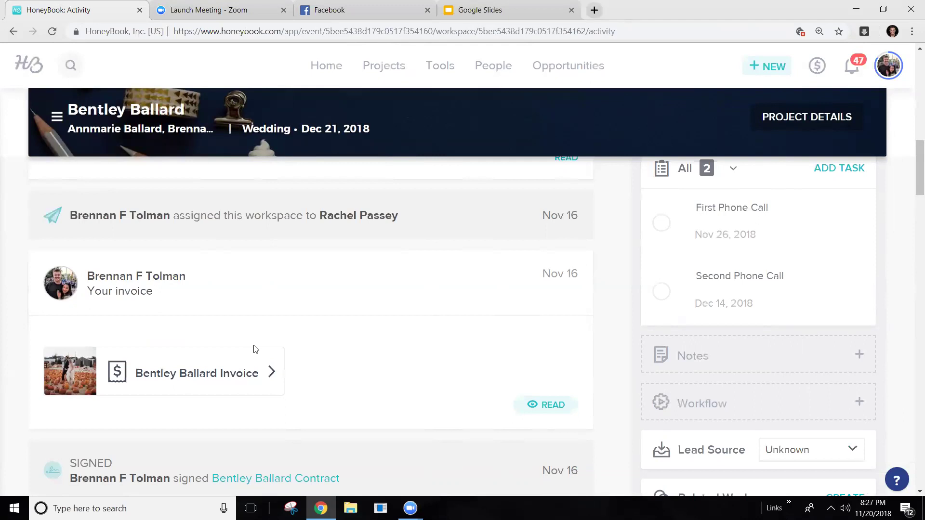
pyautogui.scroll(15, 255, 349)
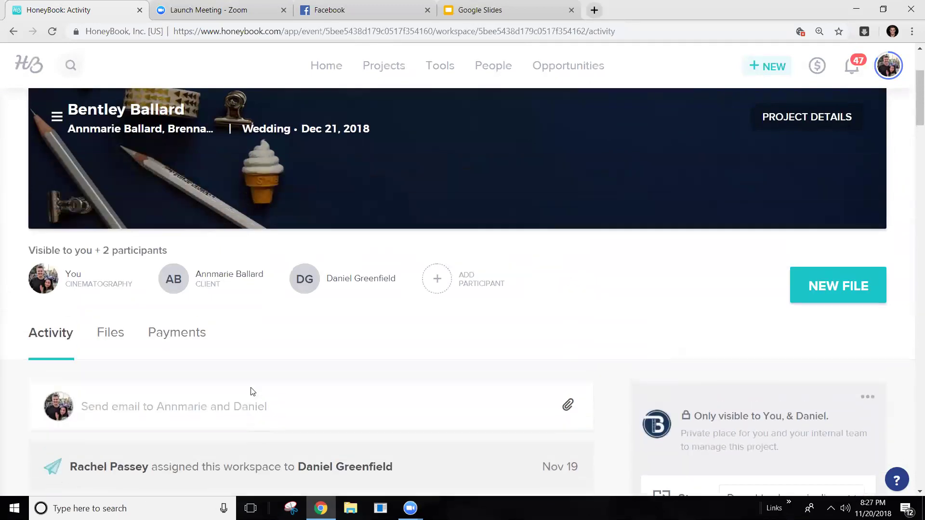
pyautogui.scroll(-2, 279, 376)
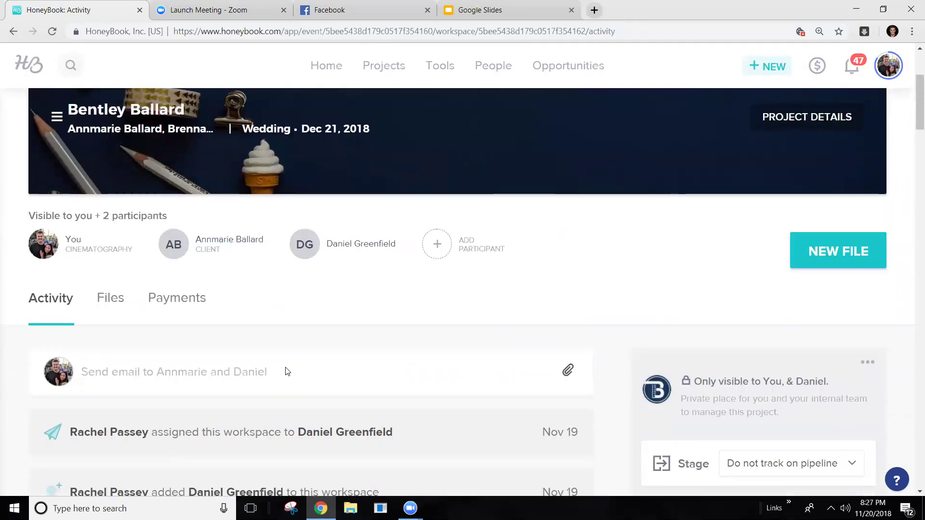
# Step: Look at the Dec 21, 2018 project's scheduled payments and return to its files
pyautogui.click(153, 302)
pyautogui.doubleClick(118, 303)
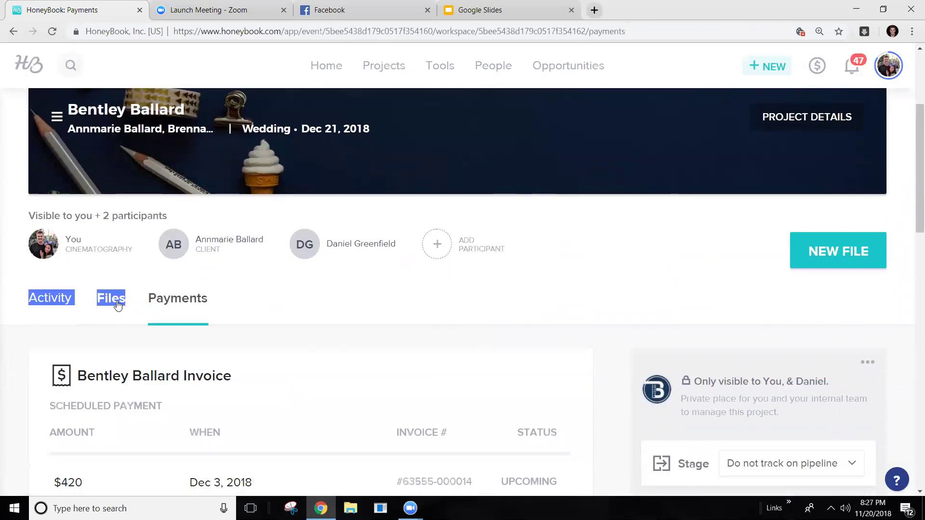
pyautogui.scroll(-3, 499, 388)
pyautogui.scroll(1, 432, 391)
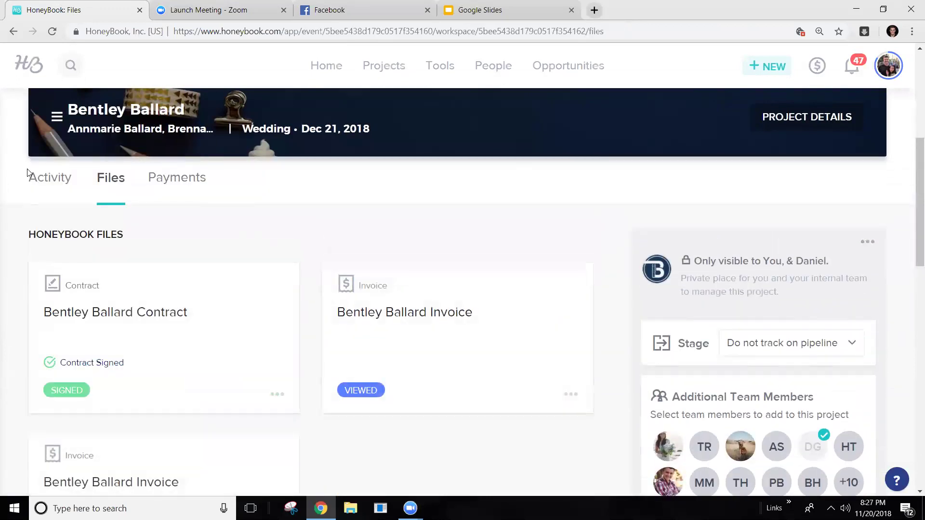
# Step: Reopen the project's activity, reread the Nov 16 payment message, and review the assignment entries and participants
pyautogui.click(48, 186)
pyautogui.scroll(-4, 151, 351)
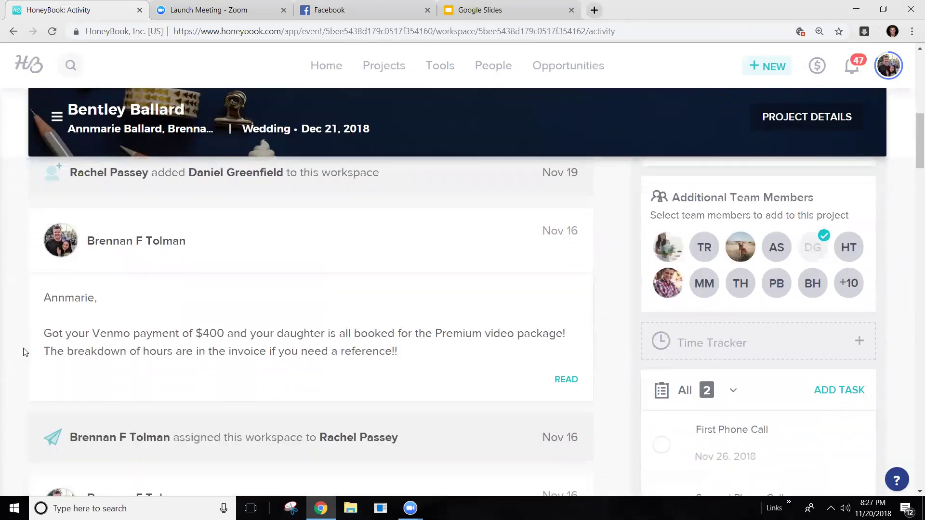
pyautogui.moveTo(51, 300); pyautogui.dragTo(399, 371)
pyautogui.click(409, 367)
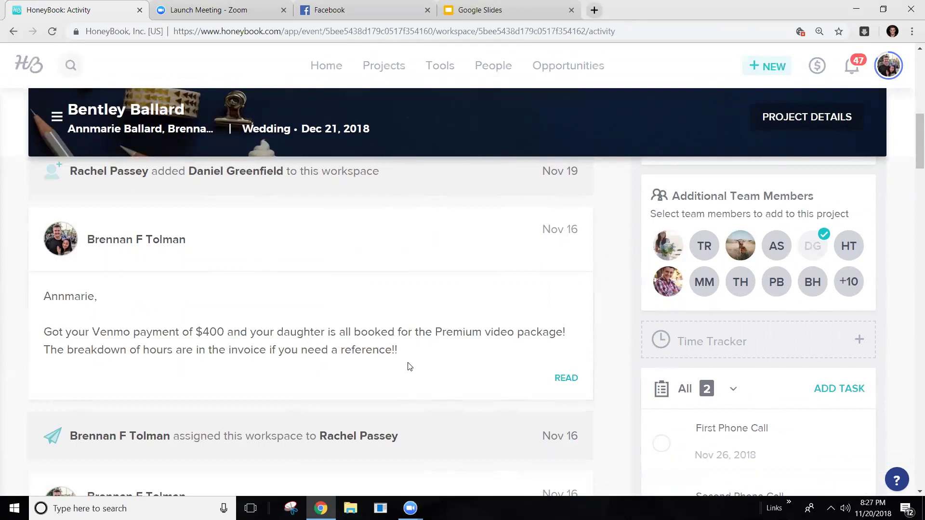
pyautogui.scroll(-3, 411, 236)
pyautogui.scroll(3, 412, 250)
pyautogui.scroll(2, 414, 254)
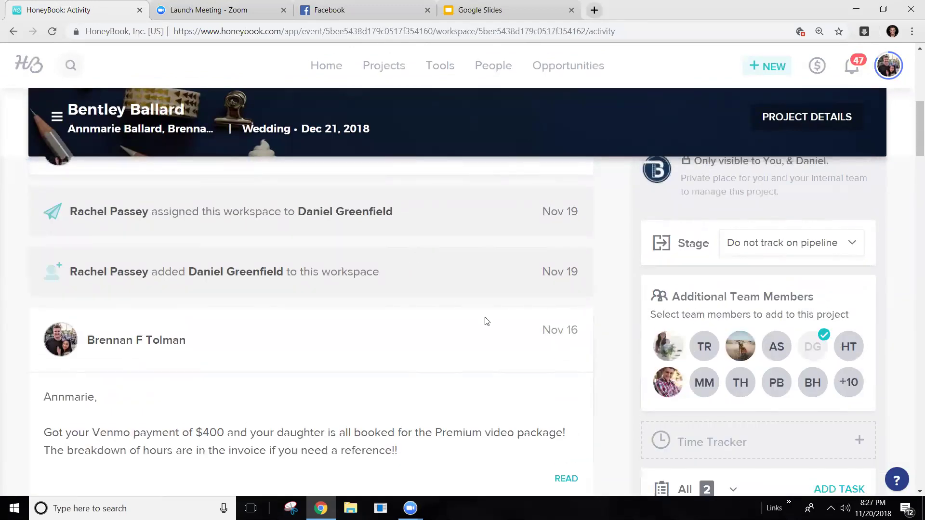
pyautogui.scroll(5, 484, 318)
pyautogui.scroll(-2, 474, 313)
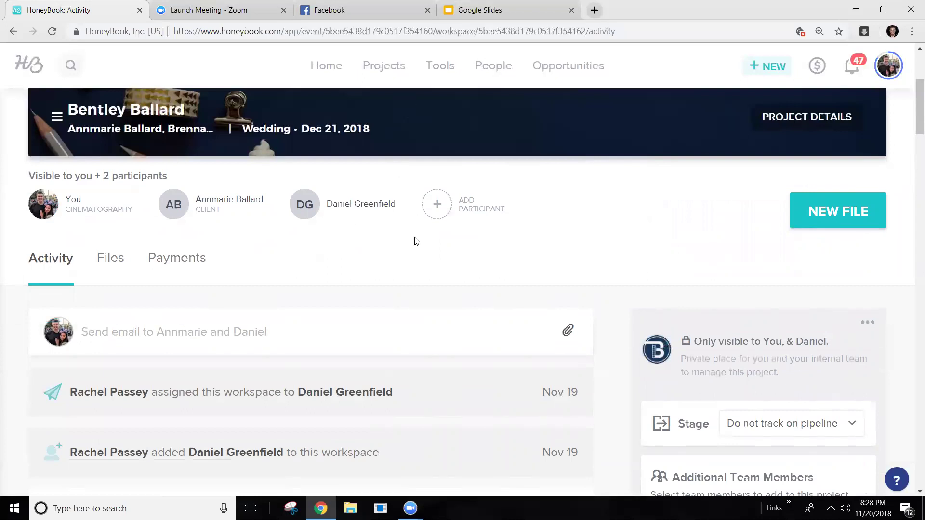
pyautogui.scroll(1, 293, 288)
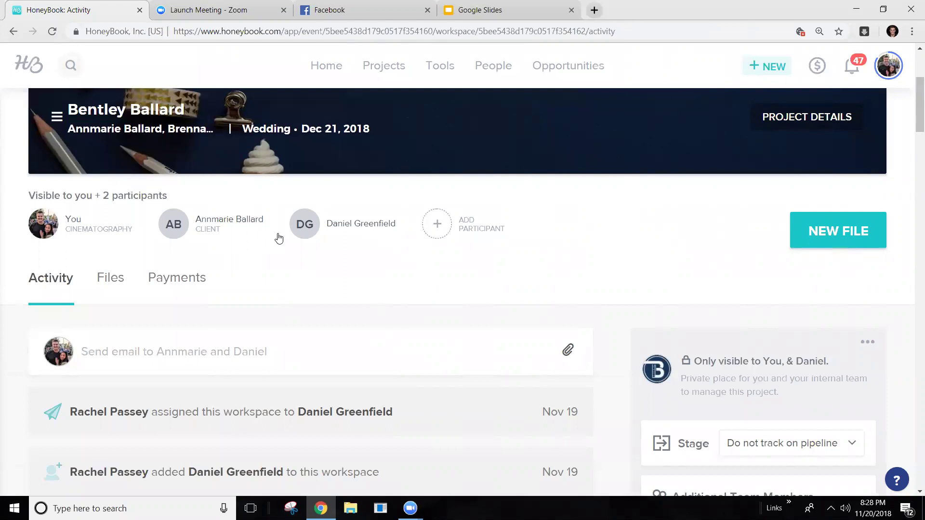
# Step: Open the Dec 21, 2018 wedding's project details and review the title, type, date and estimated budget
pyautogui.click(778, 114)
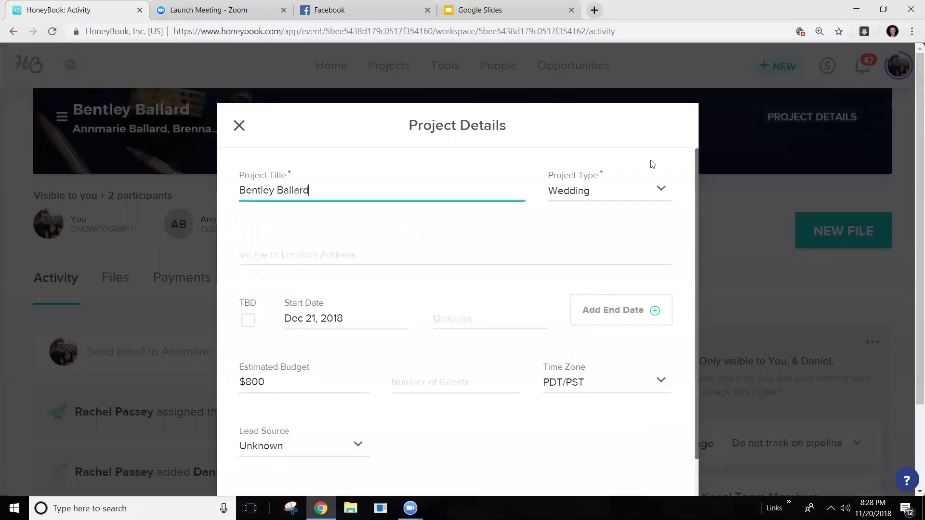
pyautogui.scroll(-1, 503, 249)
pyautogui.moveTo(270, 303); pyautogui.dragTo(220, 306)
pyautogui.click(299, 304)
pyautogui.moveTo(299, 304); pyautogui.dragTo(200, 309)
pyautogui.click(288, 304)
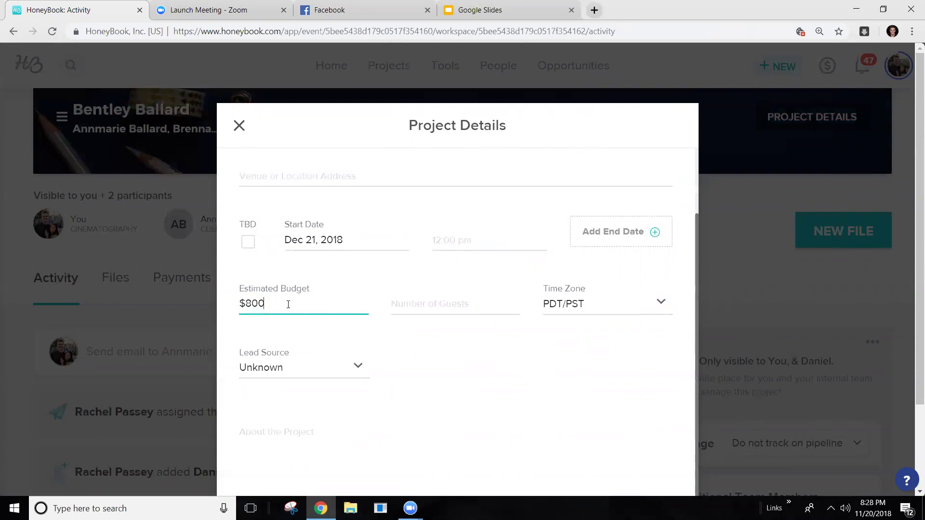
pyautogui.scroll(1, 288, 304)
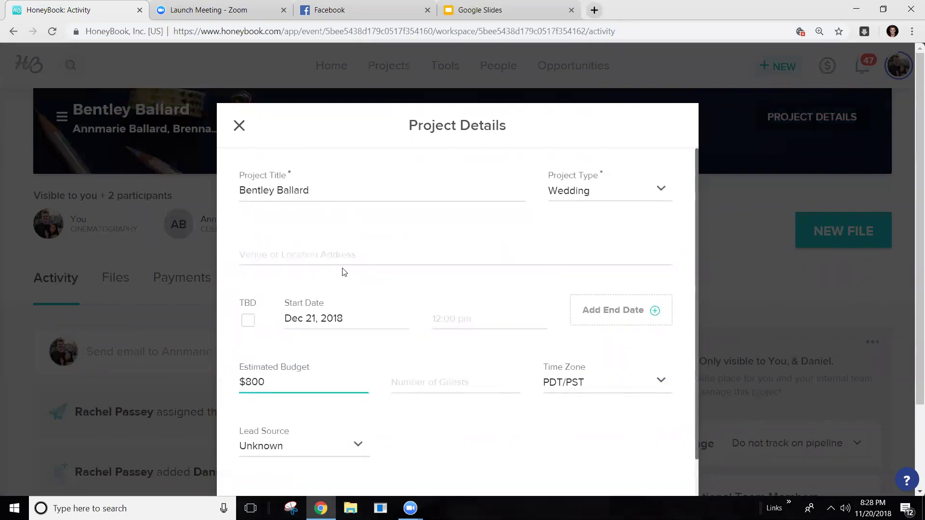
pyautogui.scroll(-2, 340, 259)
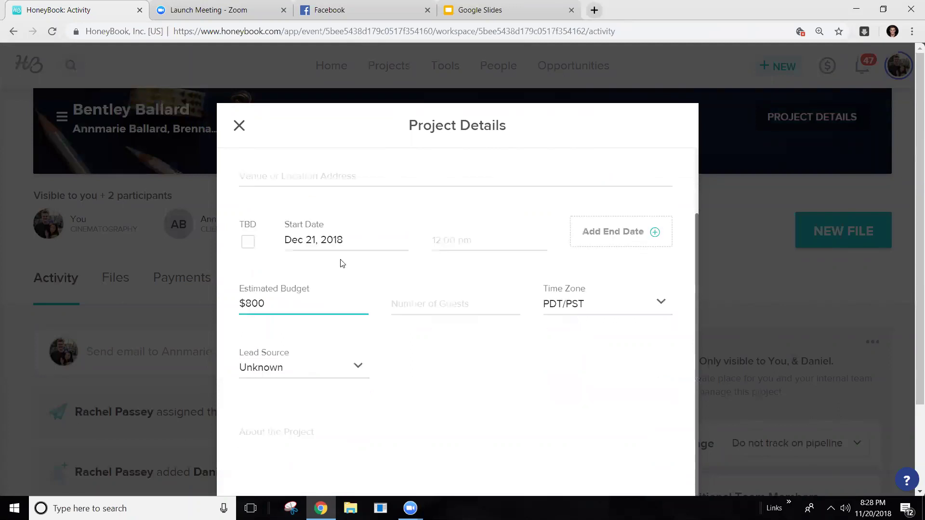
# Step: Try out the About The Project field with filler text, clear it and close the project details
pyautogui.click(304, 442)
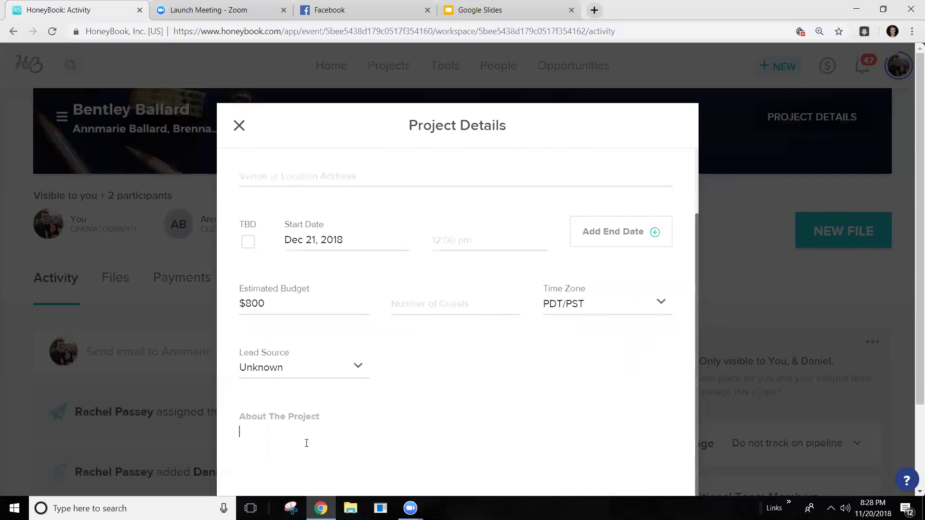
pyautogui.scroll(-1, 287, 433)
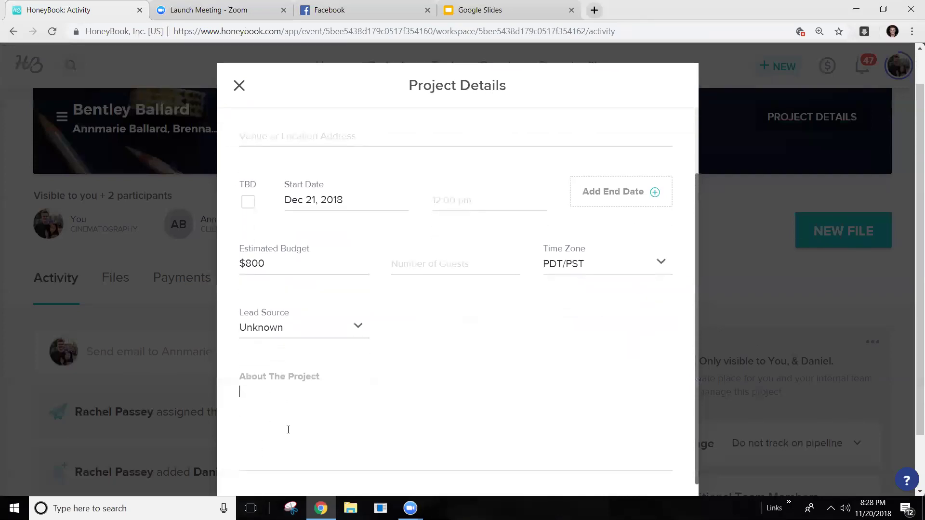
pyautogui.scroll(-1, 288, 423)
pyautogui.write('Shisdahsdf dsaf sajighdsaoig jdsiogjdsajgds')
pyautogui.moveTo(371, 402); pyautogui.dragTo(179, 365)
pyautogui.press('BackSpace')
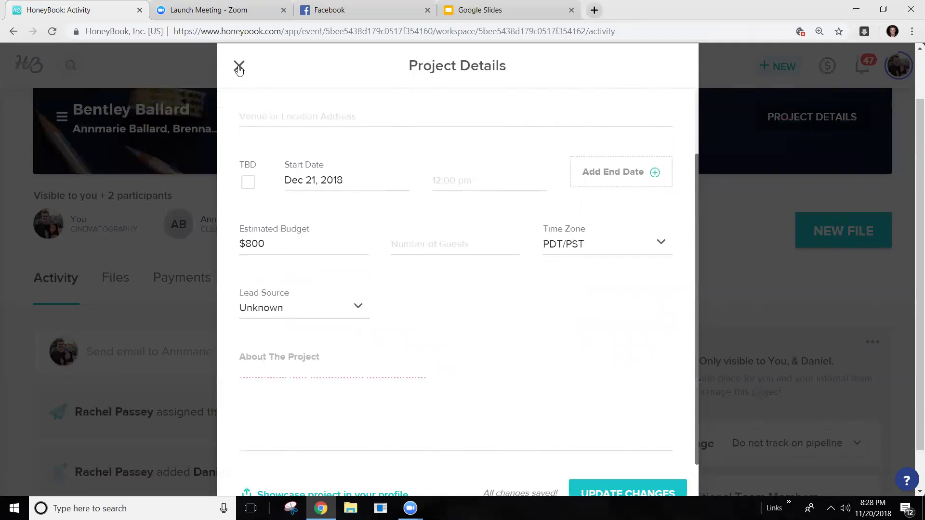
pyautogui.click(239, 67)
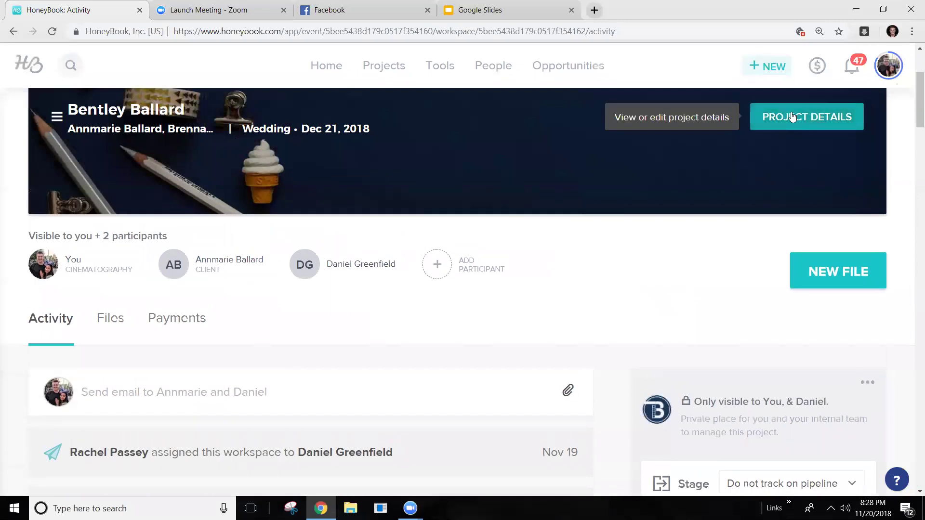
# Step: Reopen the project details, recheck the fields around About The Project, and close them
pyautogui.click(792, 117)
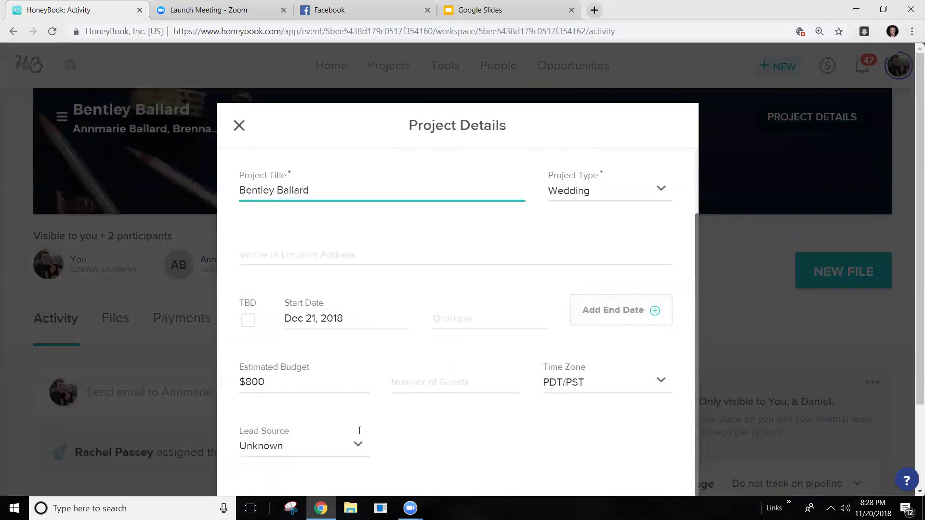
pyautogui.scroll(-3, 375, 414)
pyautogui.click(319, 346)
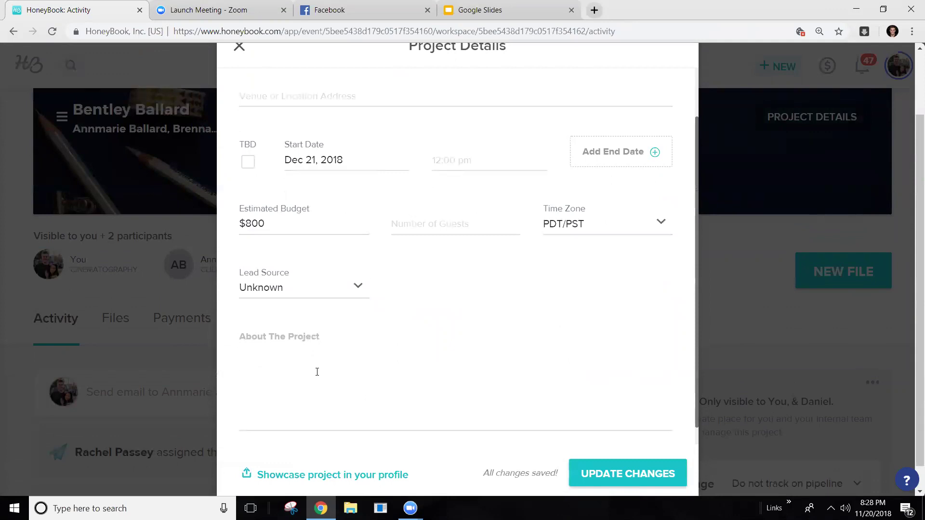
pyautogui.scroll(1, 316, 373)
pyautogui.scroll(2, 318, 379)
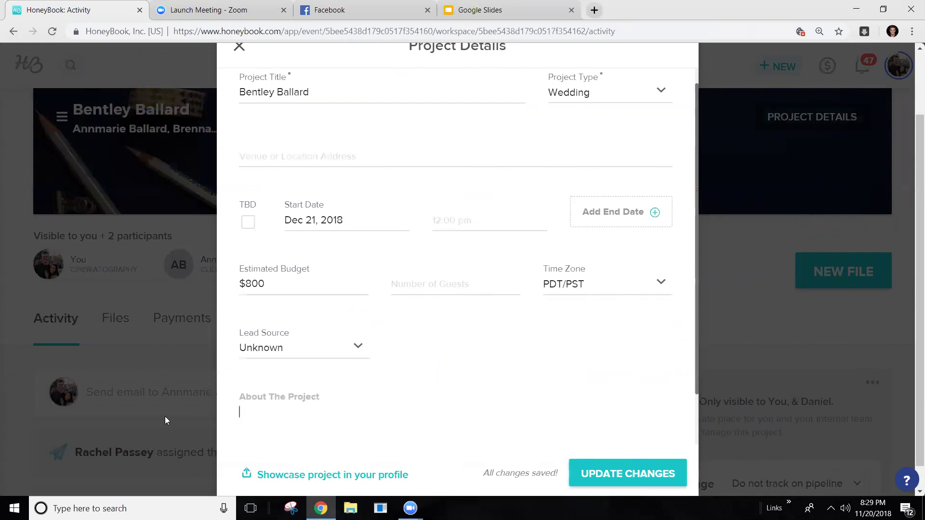
pyautogui.click(237, 49)
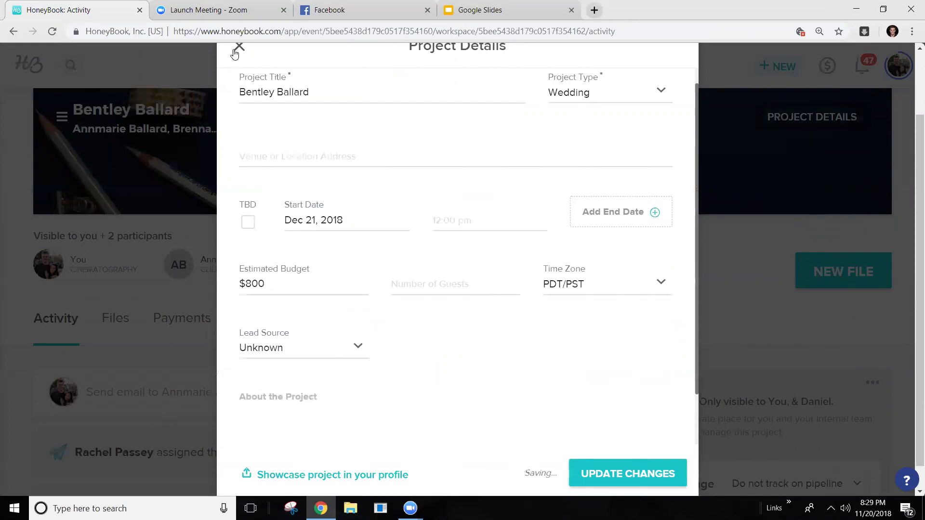
# Step: Start a new email to the project's two participants from the activity page
pyautogui.scroll(-3, 385, 261)
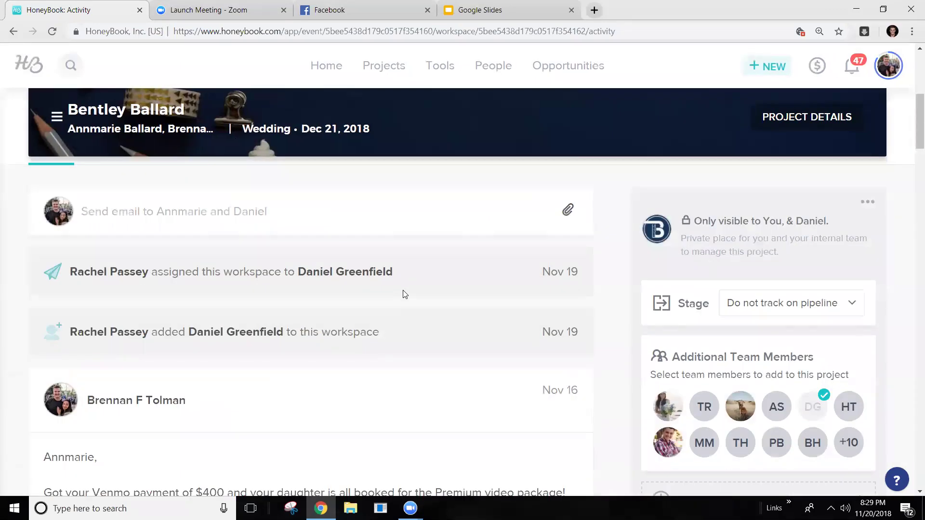
pyautogui.scroll(2, 405, 308)
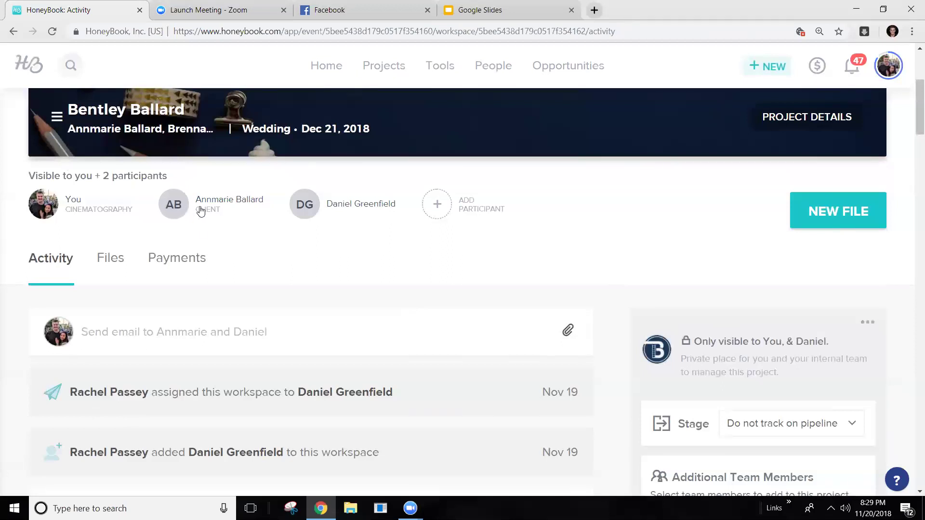
pyautogui.click(202, 333)
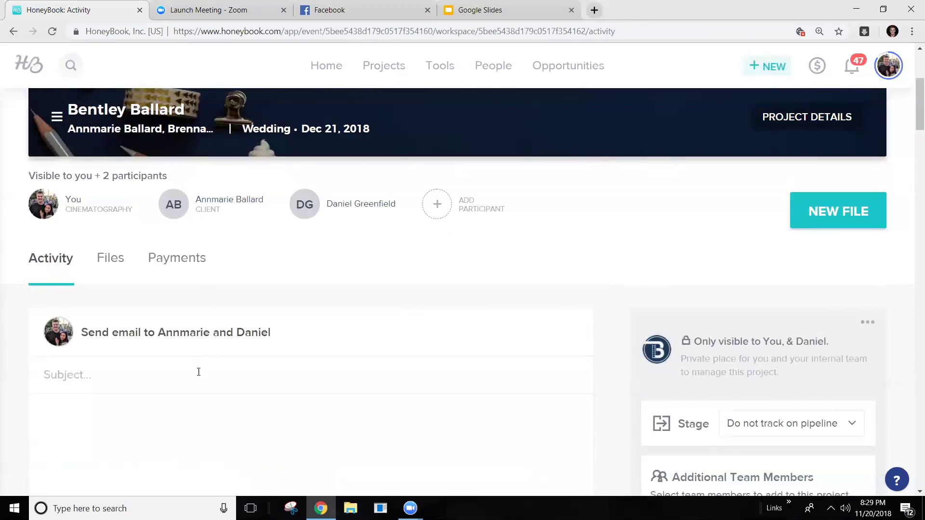
# Step: Try out a draft remark about the client in the email body and delete it
pyautogui.write('this client su')
pyautogui.press('BackSpace')
pyautogui.write('ient suck')
pyautogui.press('BackSpace')
pyautogui.press('BackSpace')
pyautogui.press('BackSpace')
pyautogui.press('BackSpace')
pyautogui.press('BackSpace')
pyautogui.press('BackSpace')
pyautogui.press('BackSpace')
pyautogui.press('BackSpace')
pyautogui.press('BackSpace')
pyautogui.press('BackSpace')
pyautogui.press('BackSpace')
pyautogui.press('BackSpace')
pyautogui.press('BackSpace')
pyautogui.press('BackSpace')
pyautogui.press('BackSpace')
pyautogui.press('BackSpace')
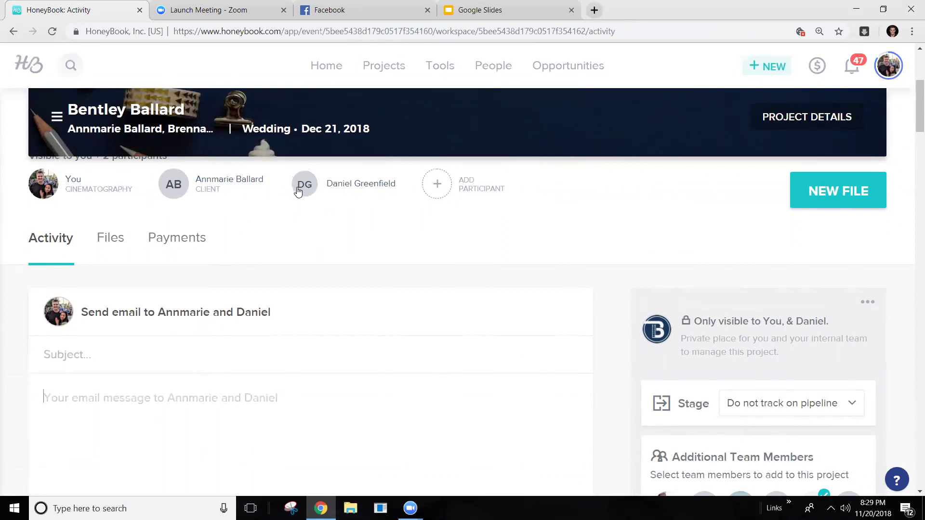
# Step: Write "Your first look video! Hope you love it!" as the email's message
pyautogui.scroll(2, 288, 220)
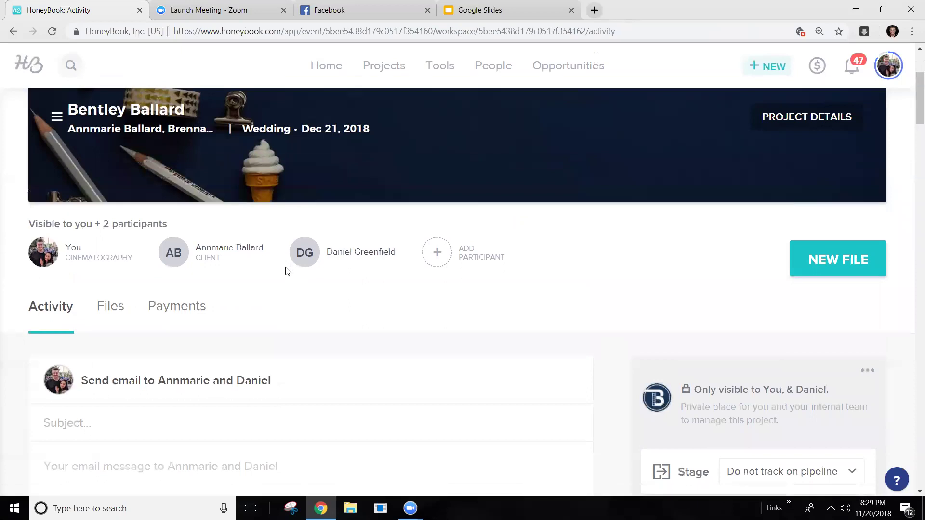
pyautogui.scroll(-1, 272, 323)
pyautogui.click(255, 410)
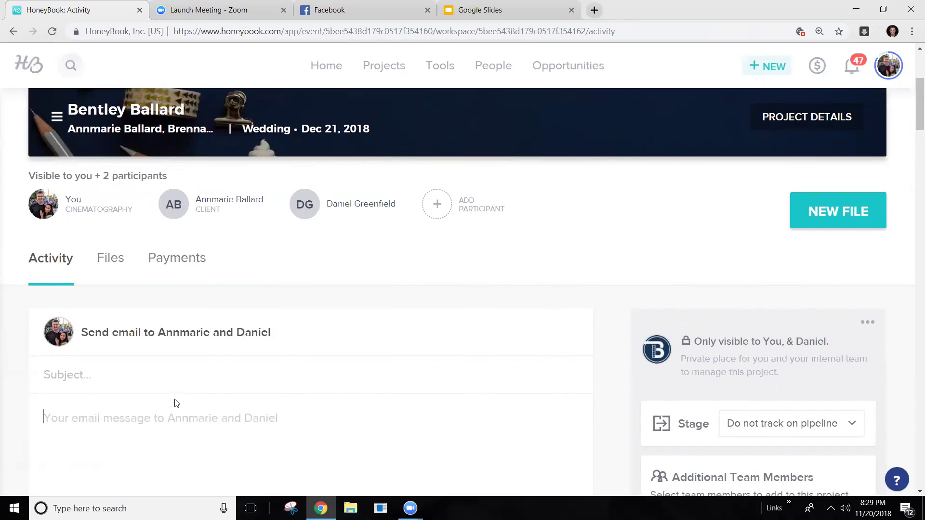
pyautogui.scroll(-2, 175, 413)
pyautogui.write('Your first look vide3o')
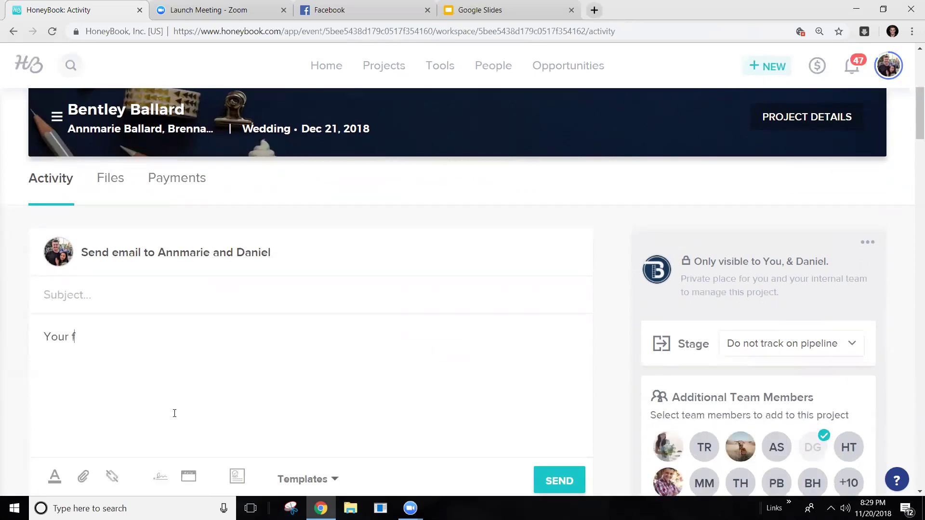
pyautogui.press('BackSpace')
pyautogui.press('BackSpace')
pyautogui.write('o! Hope you love it!')
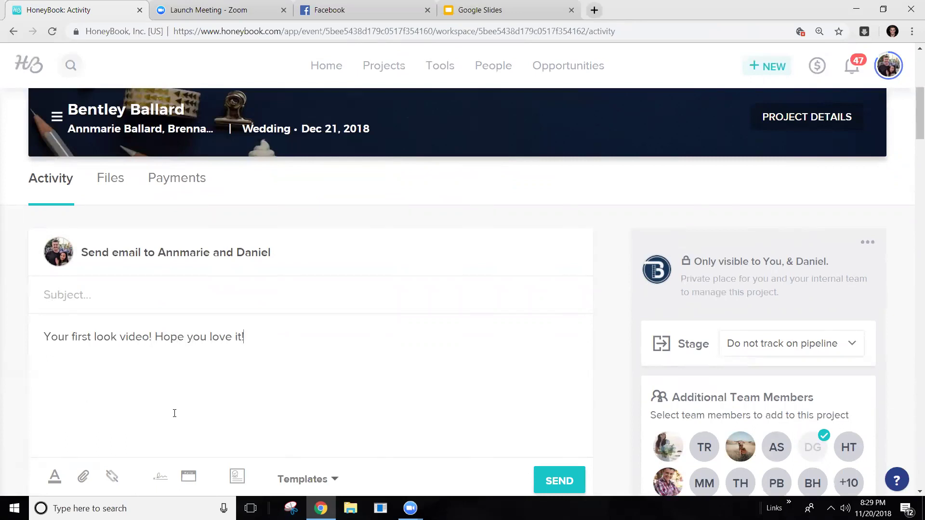
# Step: Paste the clipboard contents below the email's message and undo the paste
pyautogui.press('Return')
pyautogui.press('Return')
pyautogui.hotkey('ctrl', 'v')
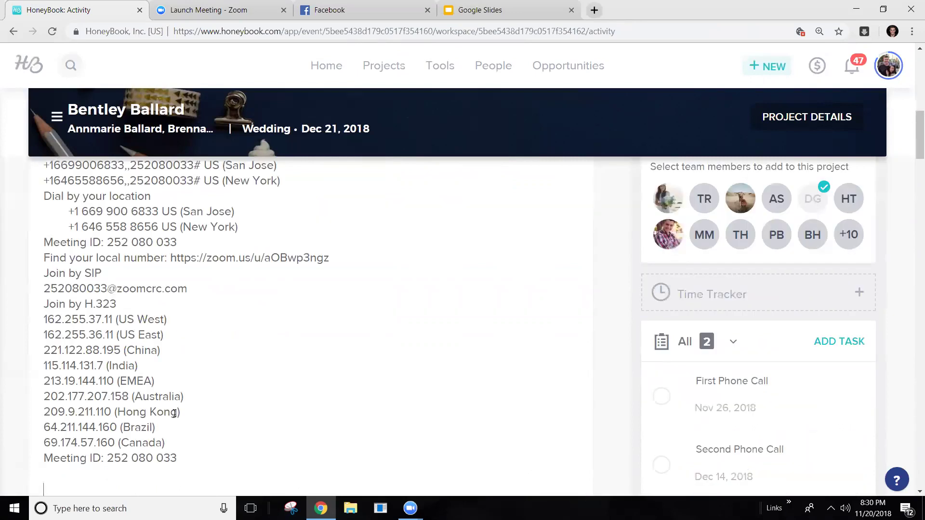
pyautogui.scroll(3, 235, 356)
pyautogui.hotkey('ctrl', 'z')
pyautogui.hotkey('ctrl', 'z')
pyautogui.scroll(3, 238, 371)
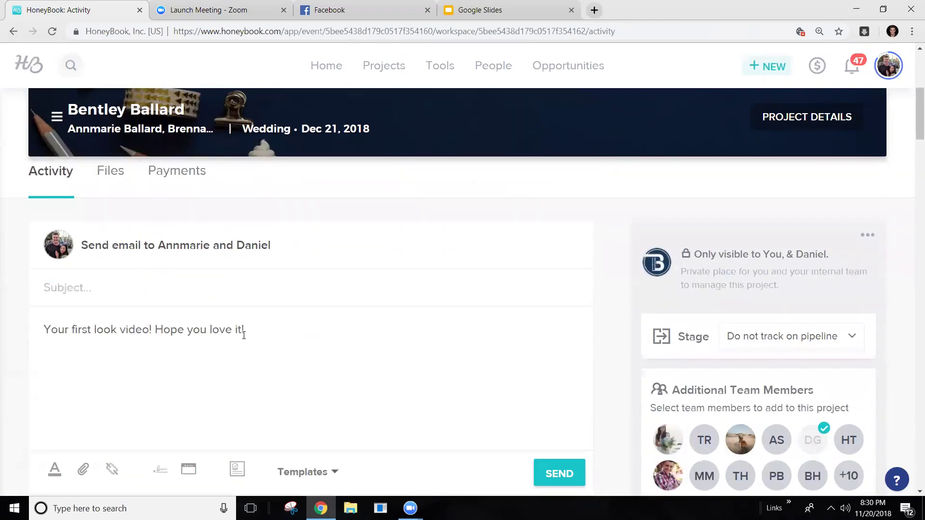
# Step: Go to the email's empty subject field and review the participants who can see the workspace
pyautogui.moveTo(13, 344); pyautogui.dragTo(104, 287)
pyautogui.click(103, 288)
pyautogui.scroll(3, 244, 347)
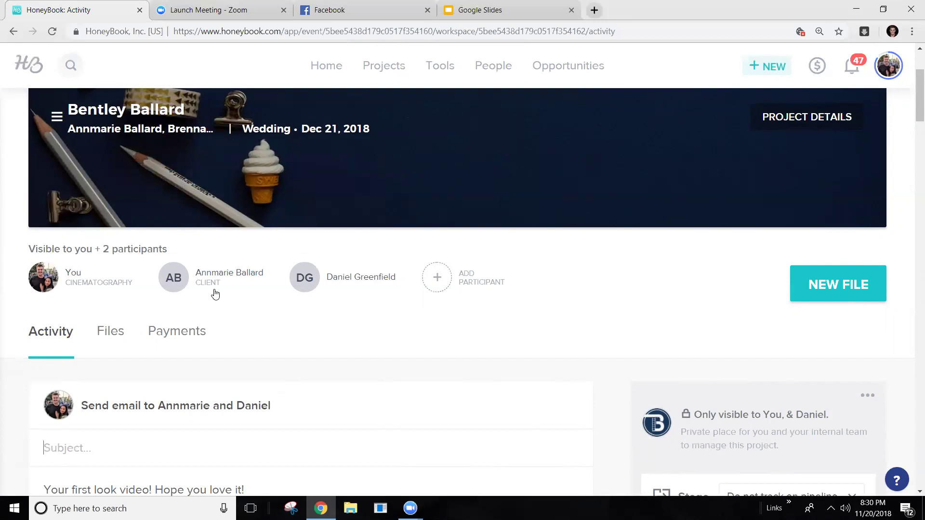
pyautogui.scroll(-2, 279, 337)
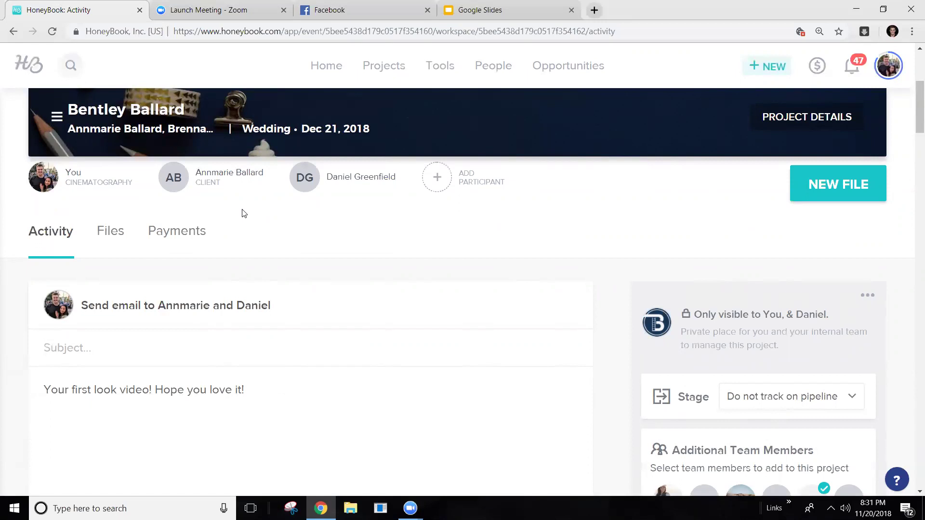
pyautogui.scroll(2, 144, 439)
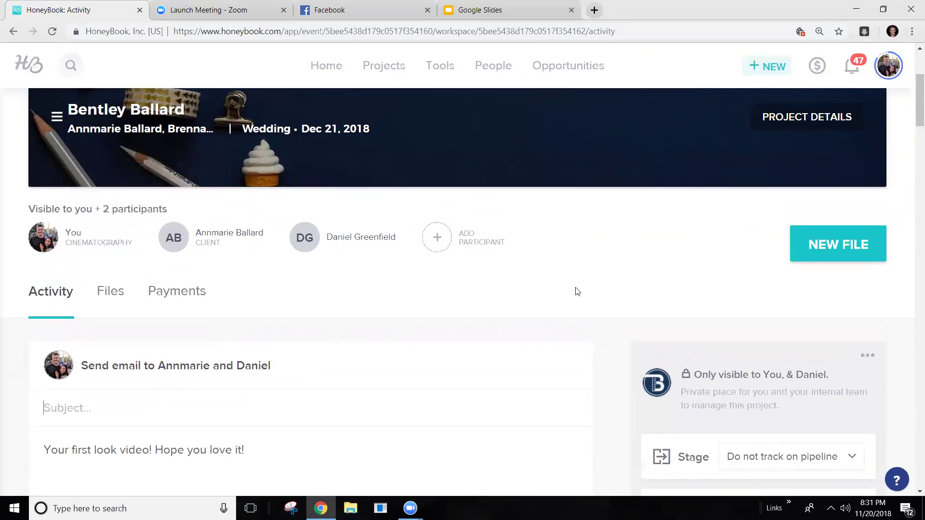
# Step: Open the Chat Room related workspace and start an email to its participants
pyautogui.moveTo(912, 116); pyautogui.dragTo(912, 207)
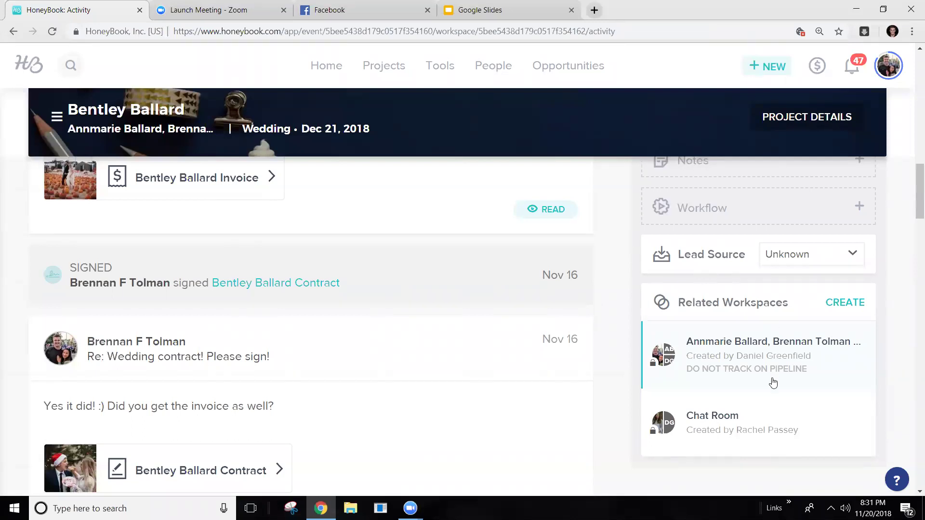
pyautogui.scroll(1, 791, 366)
pyautogui.scroll(8, 791, 366)
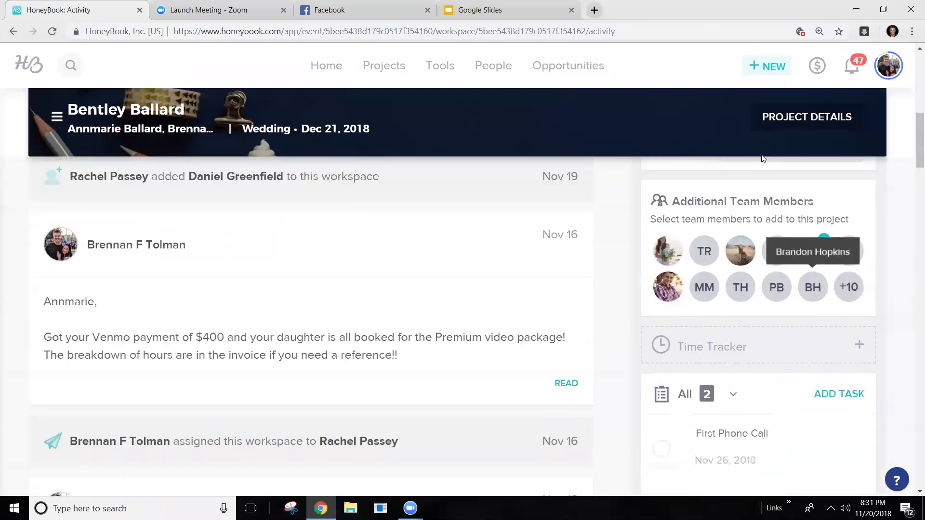
pyautogui.scroll(-8, 763, 289)
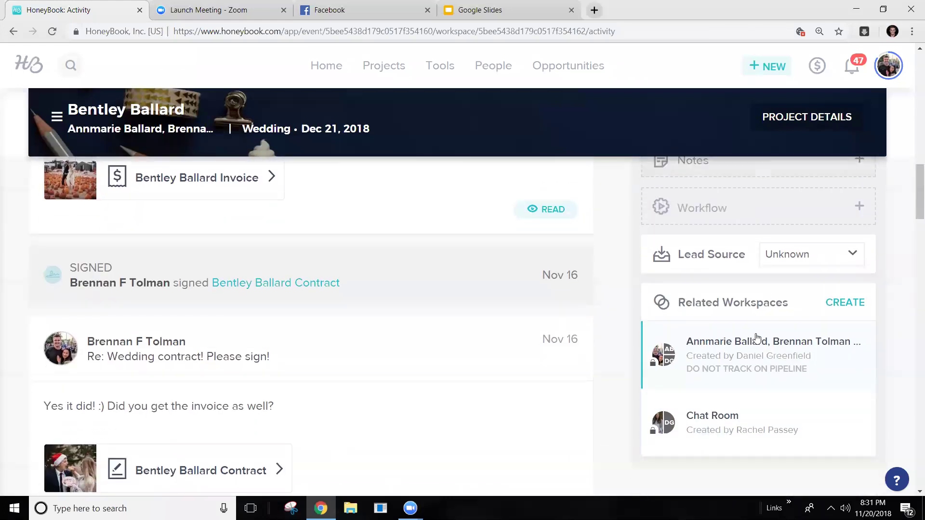
pyautogui.click(748, 421)
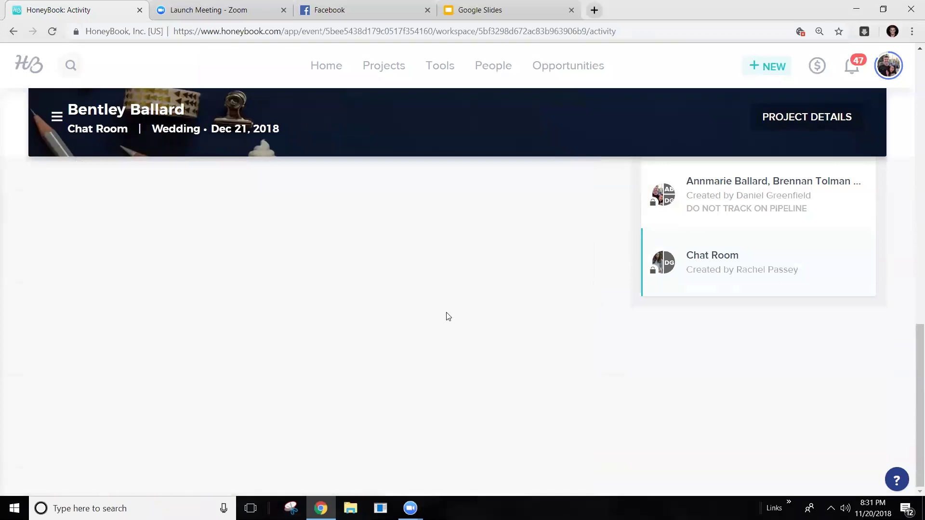
pyautogui.scroll(10, 448, 317)
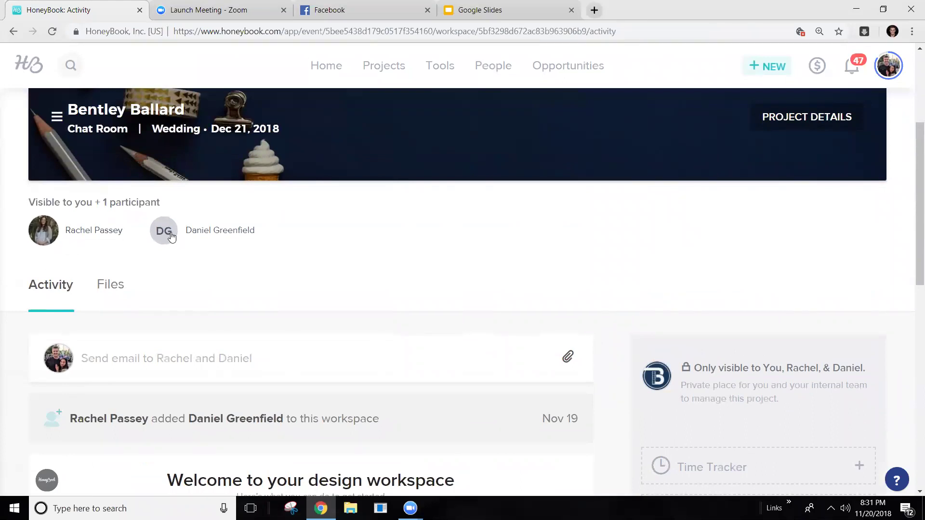
pyautogui.click(174, 358)
# Step: Try out a private draft message about the client in the Chat Room email and delete it
pyautogui.write('Hey she go')
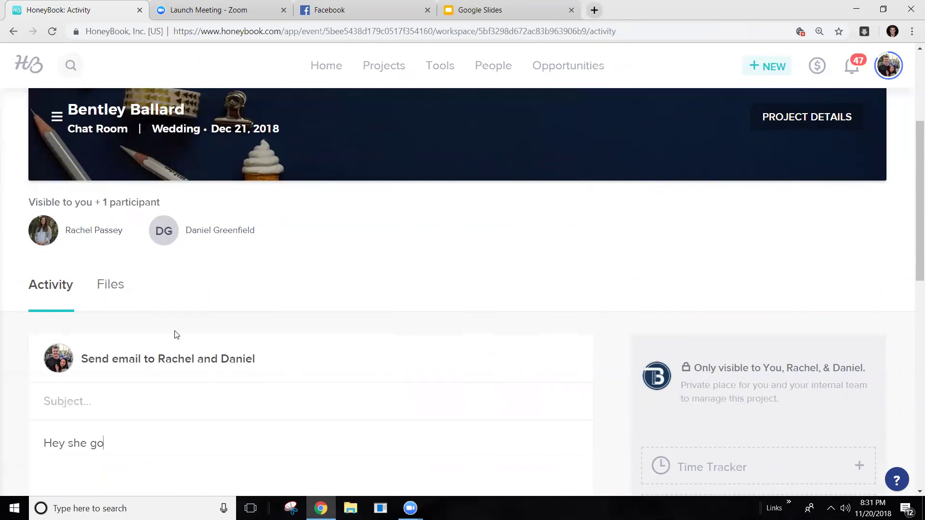
pyautogui.write('t really mad at Brennan sak sdfdsafsads')
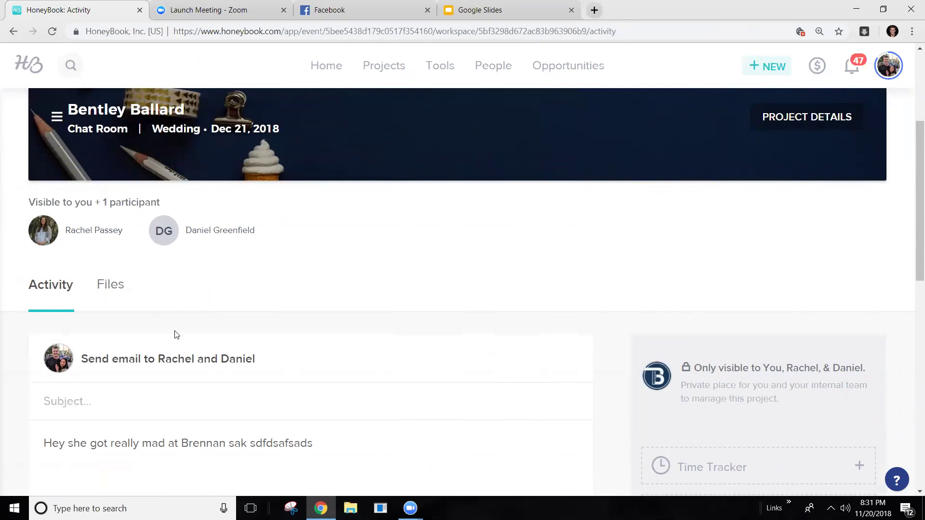
pyautogui.moveTo(321, 442); pyautogui.dragTo(25, 438)
pyautogui.press('BackSpace')
# Step: Look over the project's related workspaces and compare the client workspace with the Chat Room
pyautogui.scroll(-9, 787, 187)
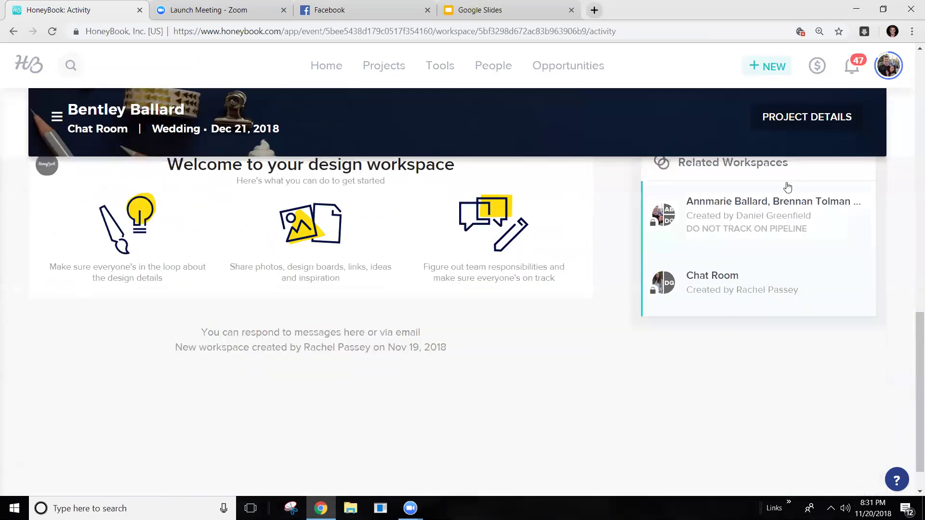
pyautogui.scroll(1, 774, 202)
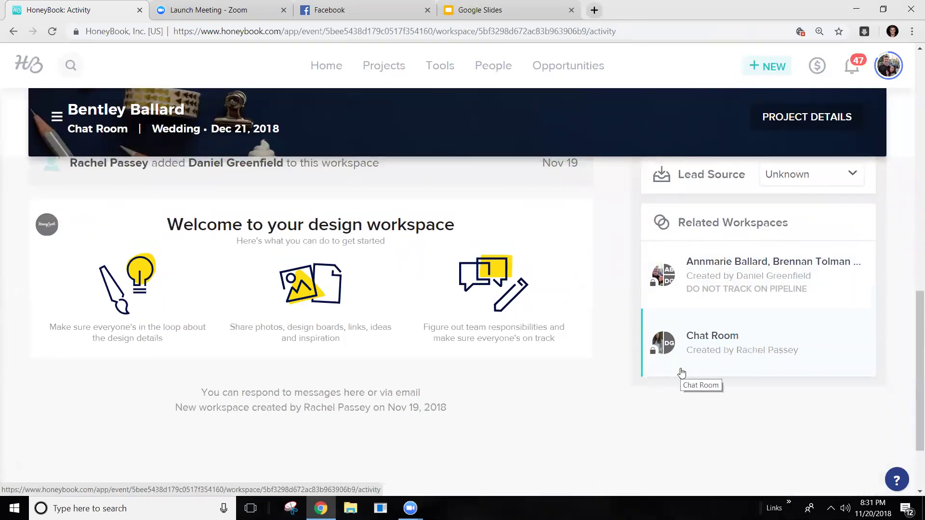
pyautogui.scroll(8, 681, 372)
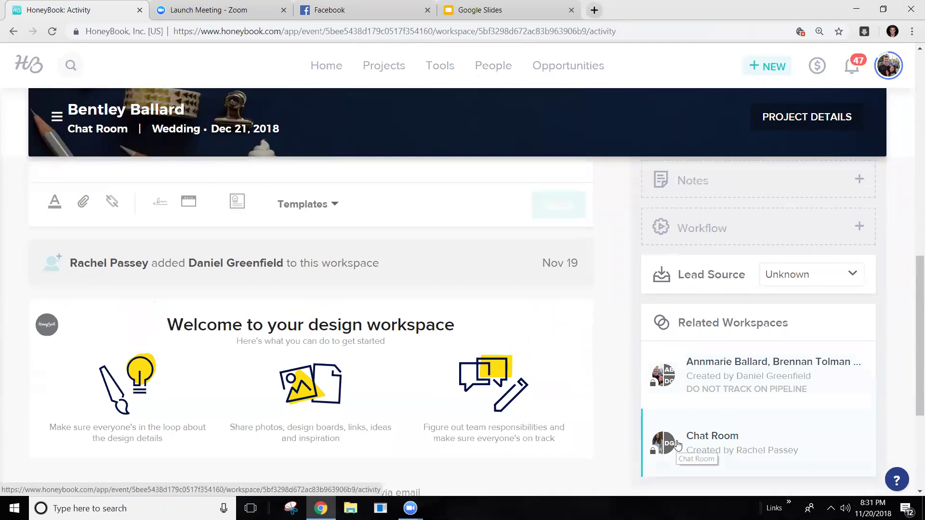
pyautogui.scroll(4, 676, 434)
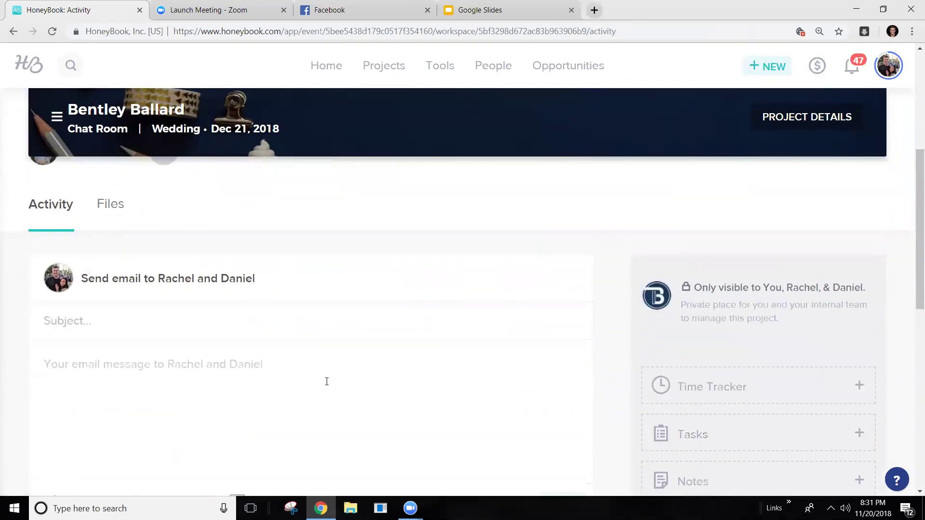
pyautogui.write('I need a')
pyautogui.press('BackSpace')
pyautogui.press('BackSpace')
pyautogui.press('BackSpace')
pyautogui.press('BackSpace')
pyautogui.press('BackSpace')
pyautogui.press('BackSpace')
pyautogui.press('BackSpace')
pyautogui.press('BackSpace')
# Step: Find the related workspaces of the Chat Room and open the client workspace
pyautogui.scroll(-3, 853, 215)
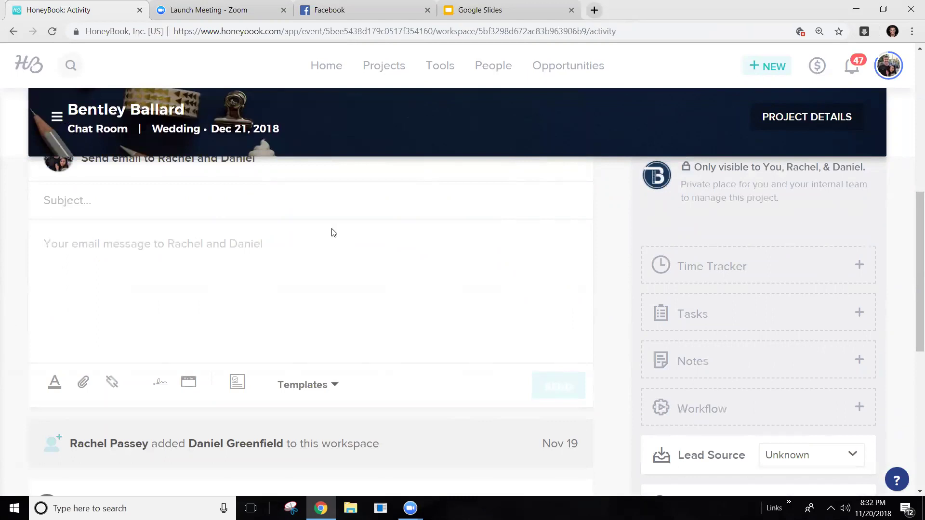
pyautogui.scroll(-8, 483, 229)
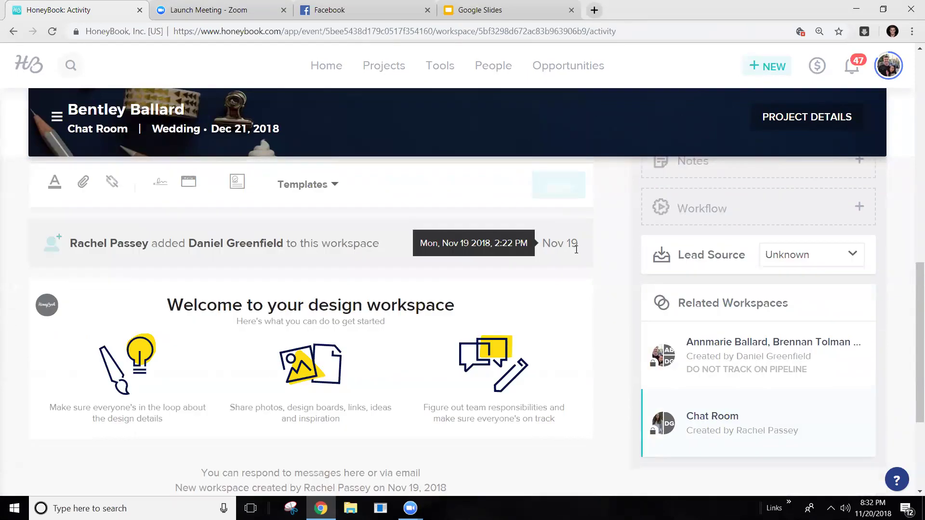
pyautogui.scroll(1, 659, 248)
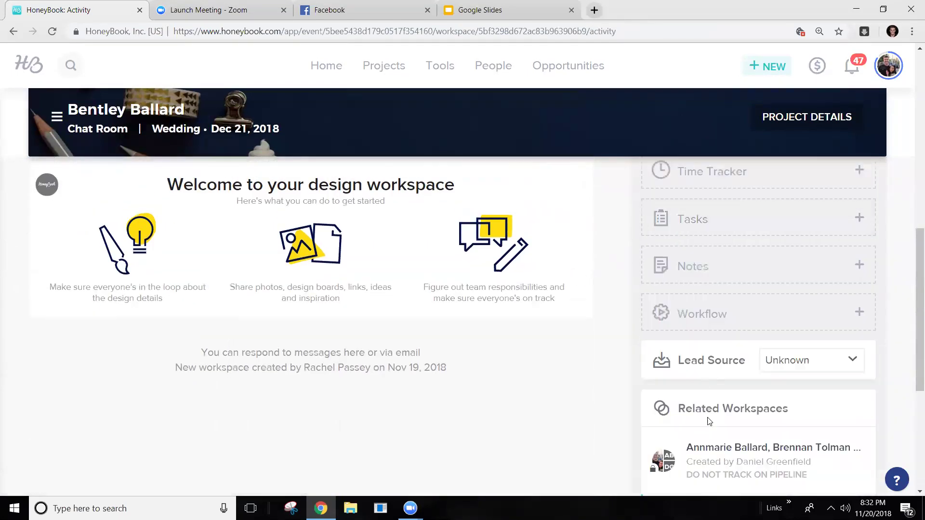
pyautogui.click(671, 463)
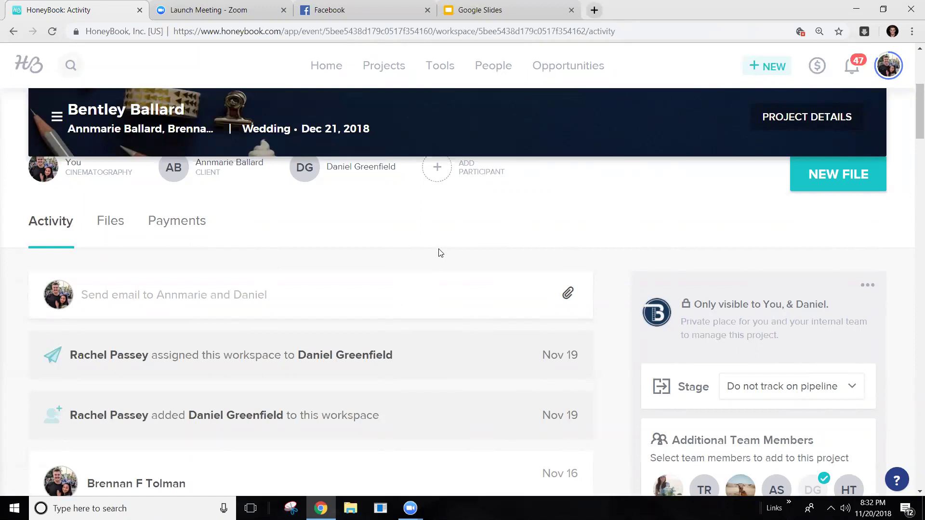
# Step: Start an email to the client workspace's participants and fill it with the 1SEND OUT VIDEO template
pyautogui.click(207, 306)
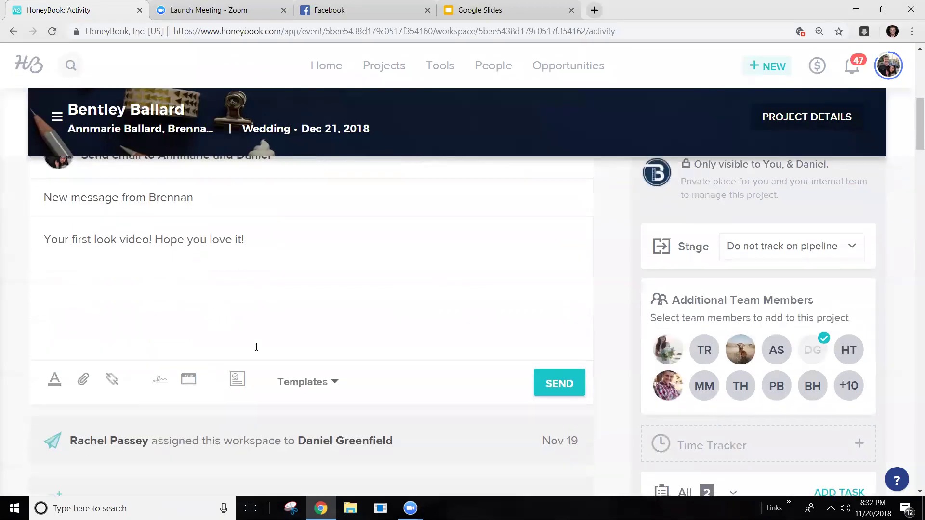
pyautogui.click(296, 389)
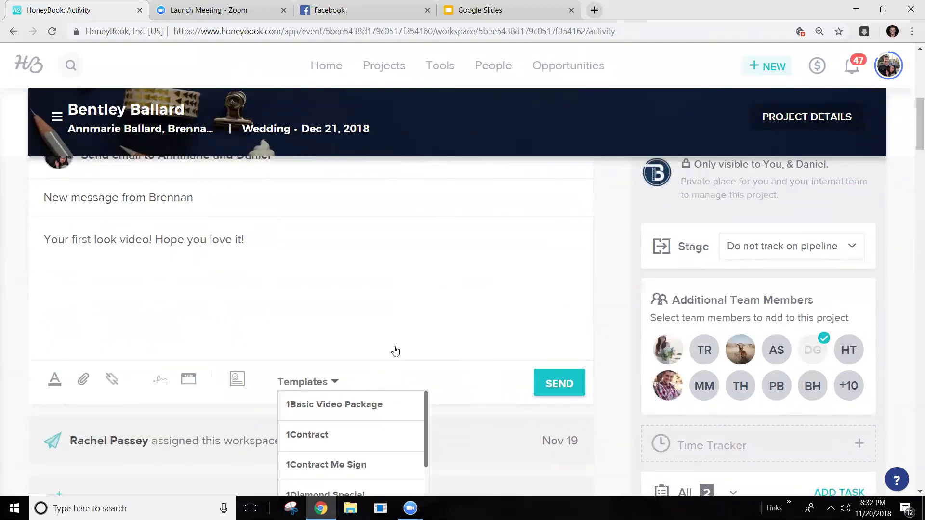
pyautogui.scroll(-2, 392, 351)
pyautogui.scroll(-2, 405, 351)
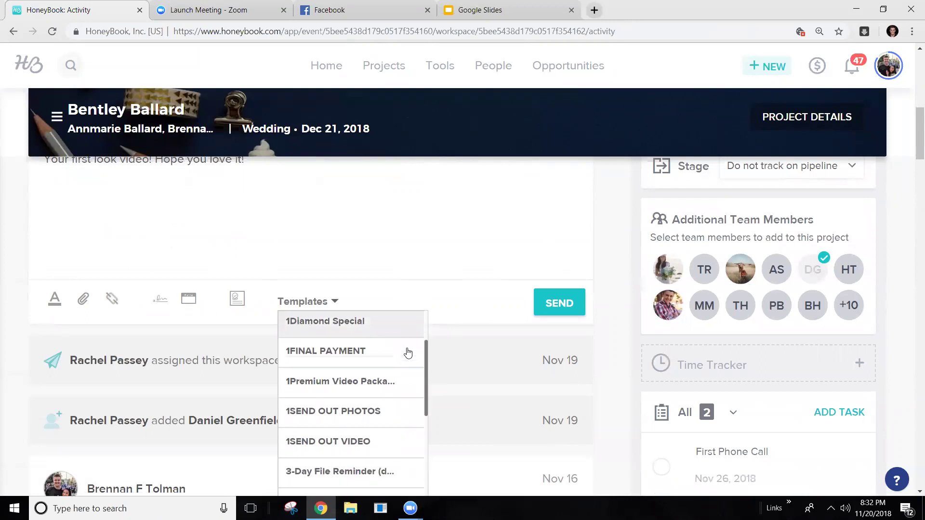
pyautogui.scroll(-1, 395, 385)
pyautogui.click(382, 434)
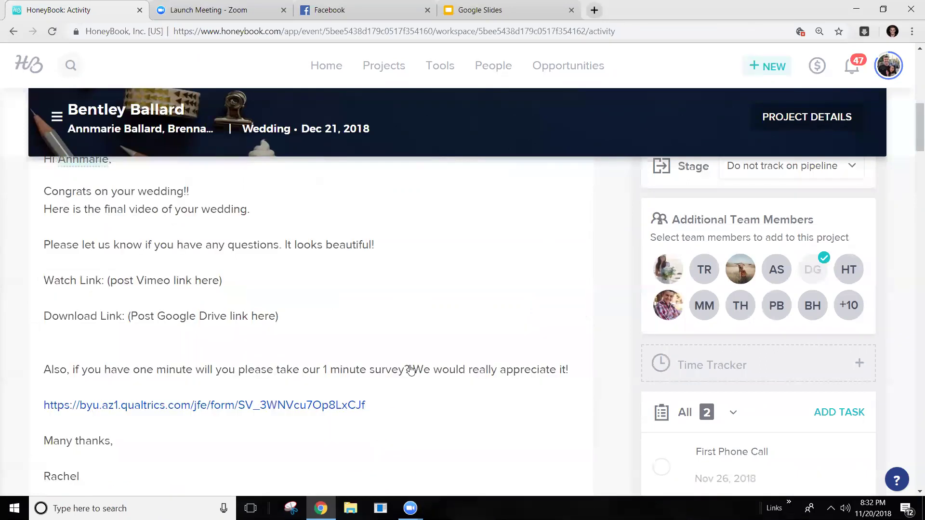
# Step: Examine the video email's client name field, the participants, and the Vimeo and Google Drive link placeholders
pyautogui.scroll(1, 411, 366)
pyautogui.click(235, 342)
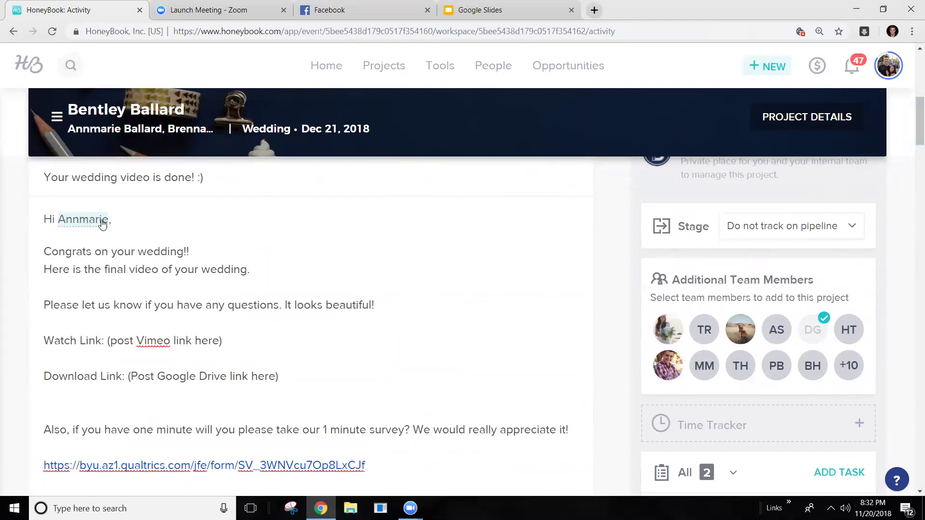
pyautogui.scroll(4, 252, 277)
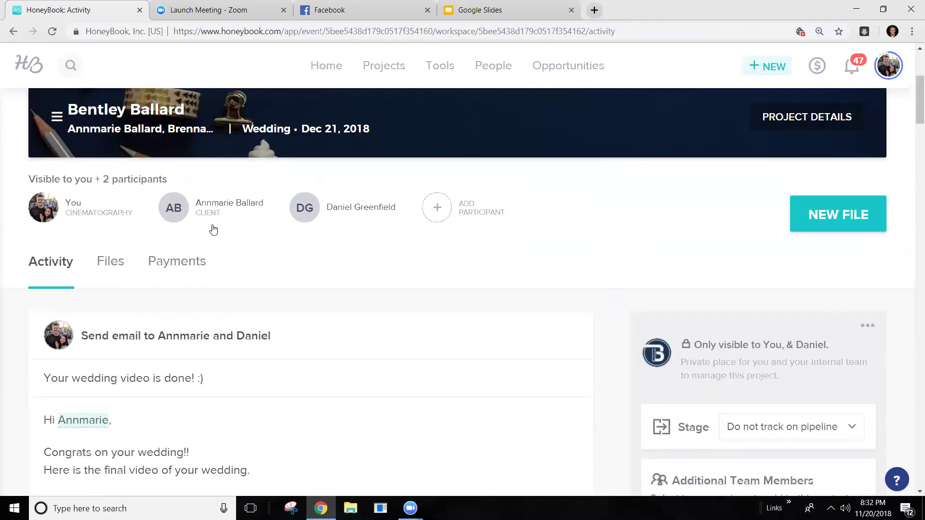
pyautogui.scroll(-3, 211, 227)
pyautogui.moveTo(223, 381); pyautogui.dragTo(101, 380)
pyautogui.moveTo(311, 416); pyautogui.dragTo(128, 417)
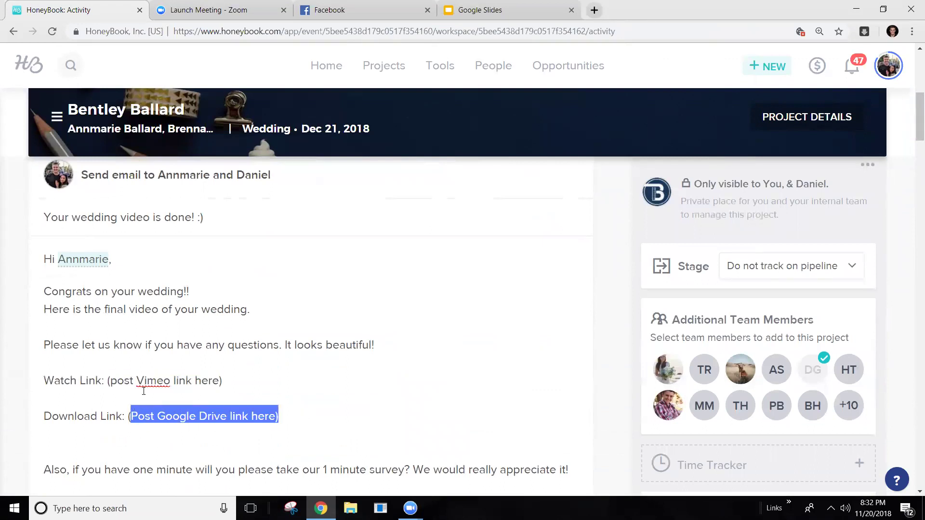
pyautogui.click(185, 380)
# Step: Examine the rest of the video email, including the survey link, the sign-off name and the social media note
pyautogui.scroll(-2, 98, 310)
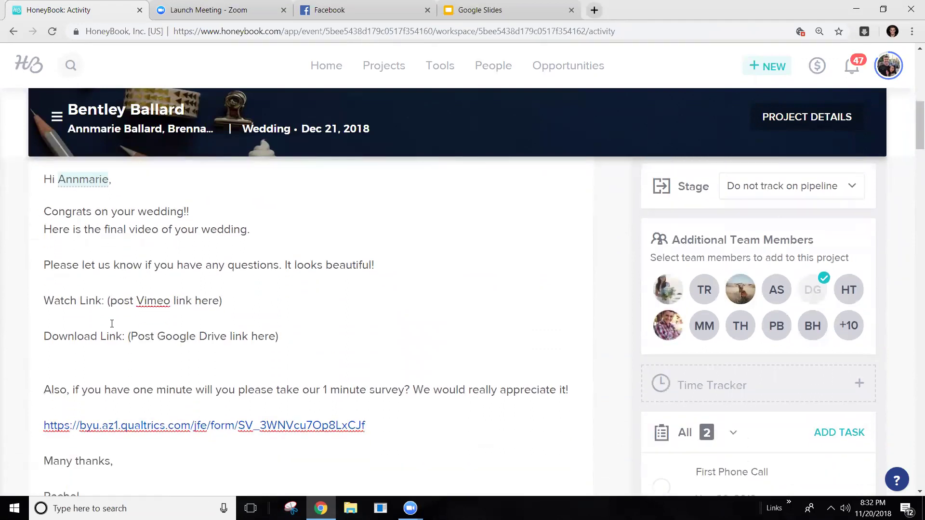
pyautogui.scroll(-2, 111, 324)
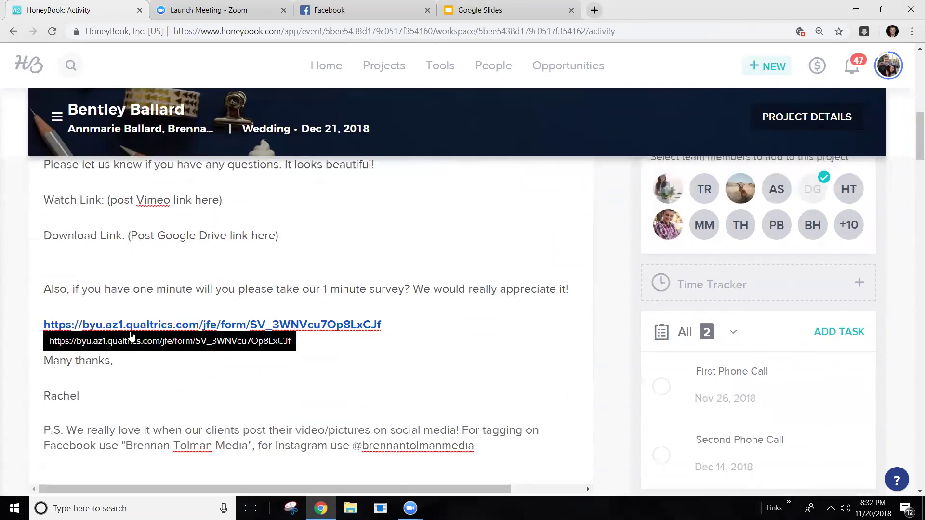
pyautogui.doubleClick(102, 394)
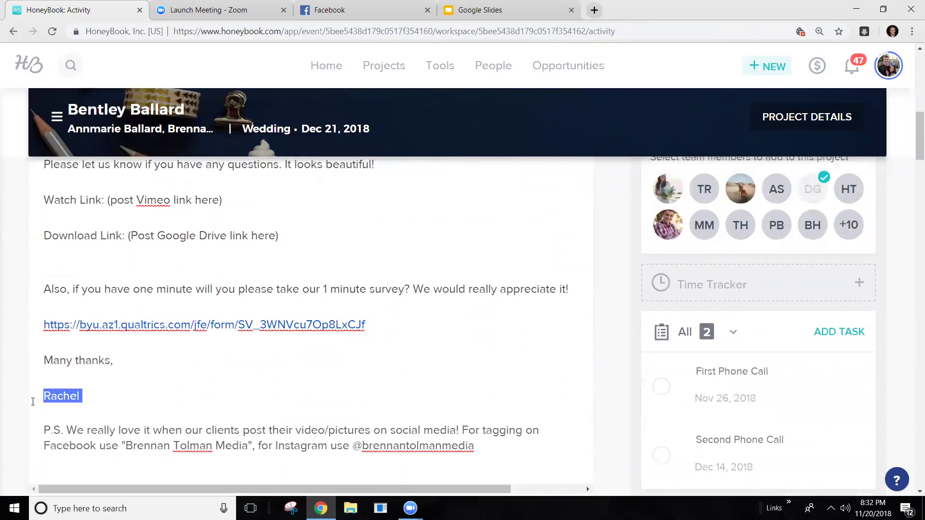
pyautogui.click(170, 398)
pyautogui.scroll(-1, 171, 398)
pyautogui.scroll(-2, 170, 377)
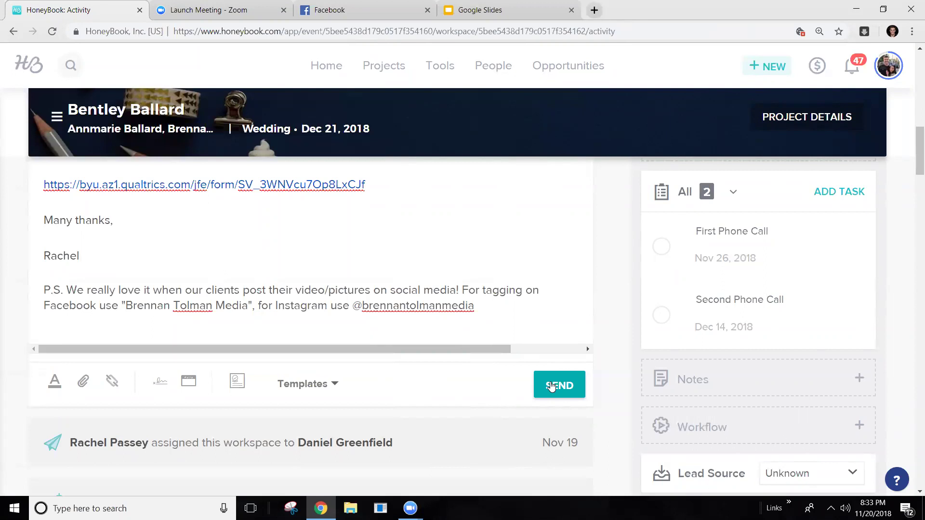
# Step: Look through the workspace's recent activity and go back over the video email up to its participants
pyautogui.scroll(-4, 289, 313)
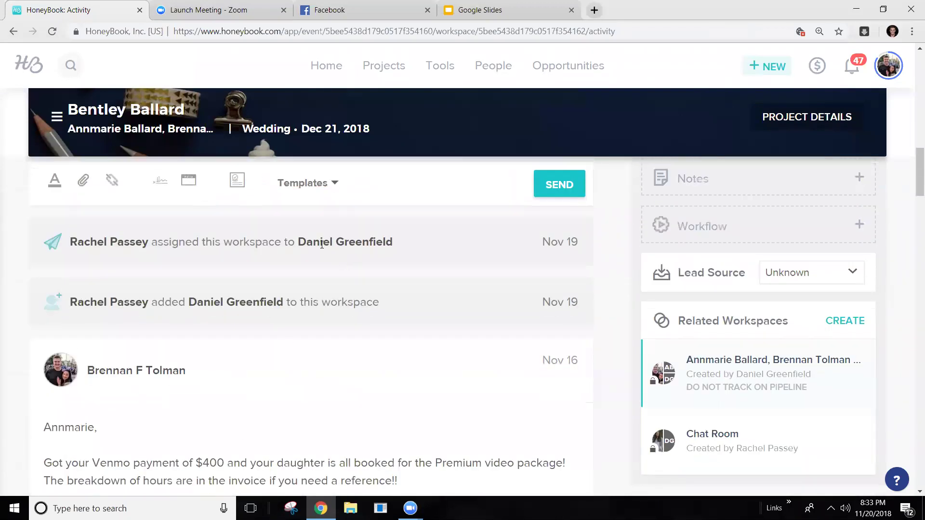
pyautogui.scroll(-2, 196, 386)
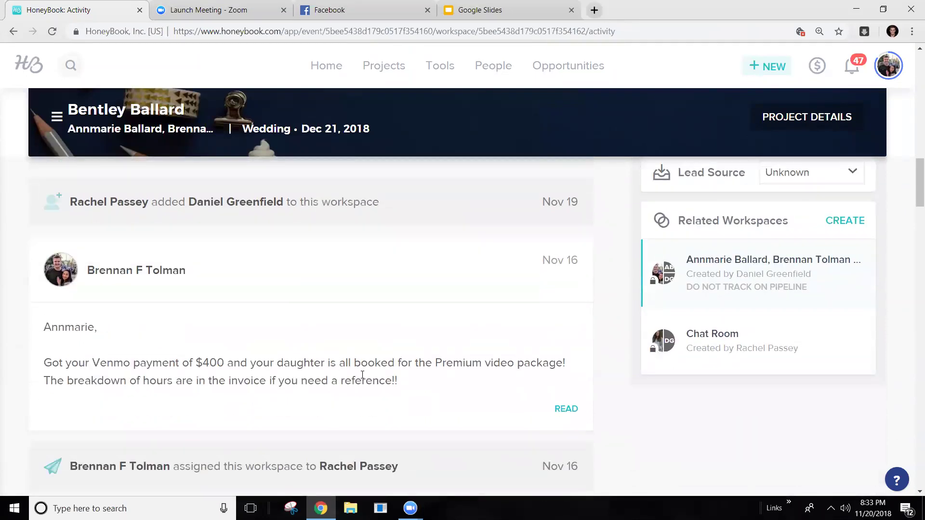
pyautogui.scroll(3, 362, 375)
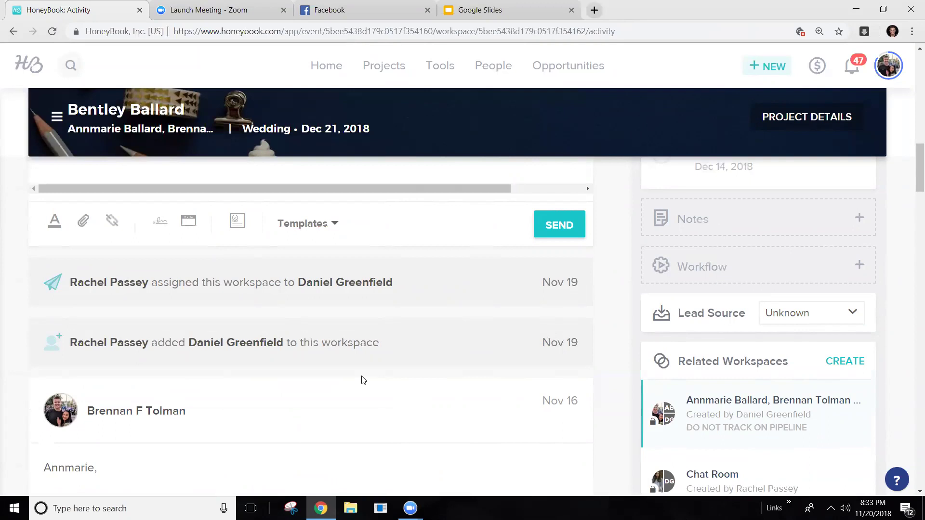
pyautogui.scroll(2, 333, 361)
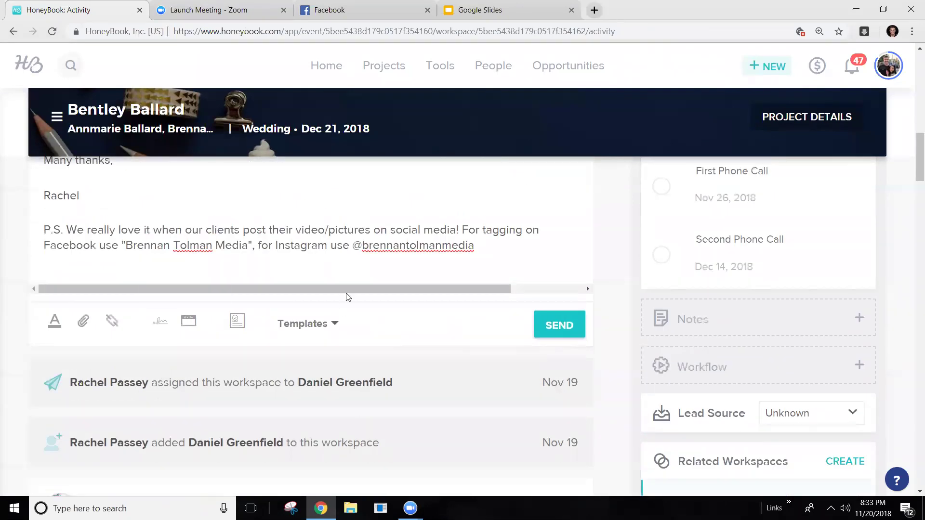
pyautogui.scroll(2, 440, 285)
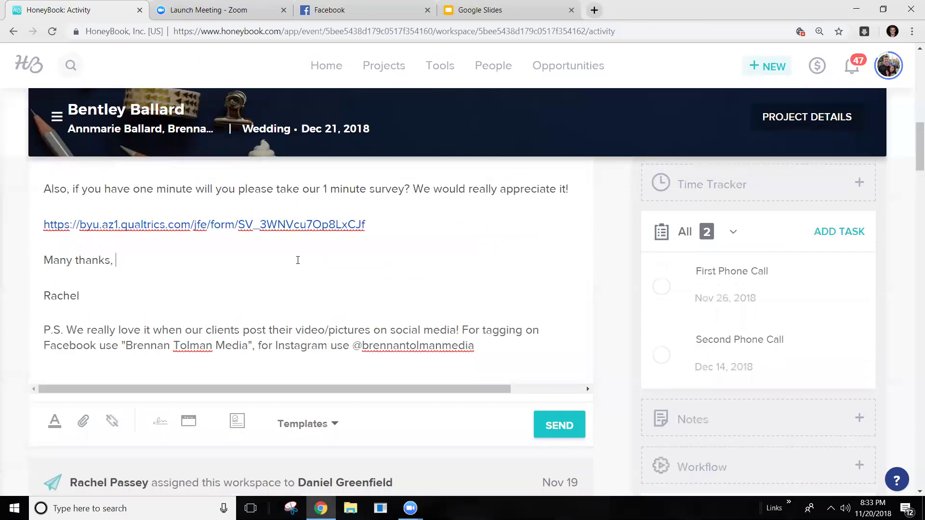
pyautogui.scroll(3, 285, 256)
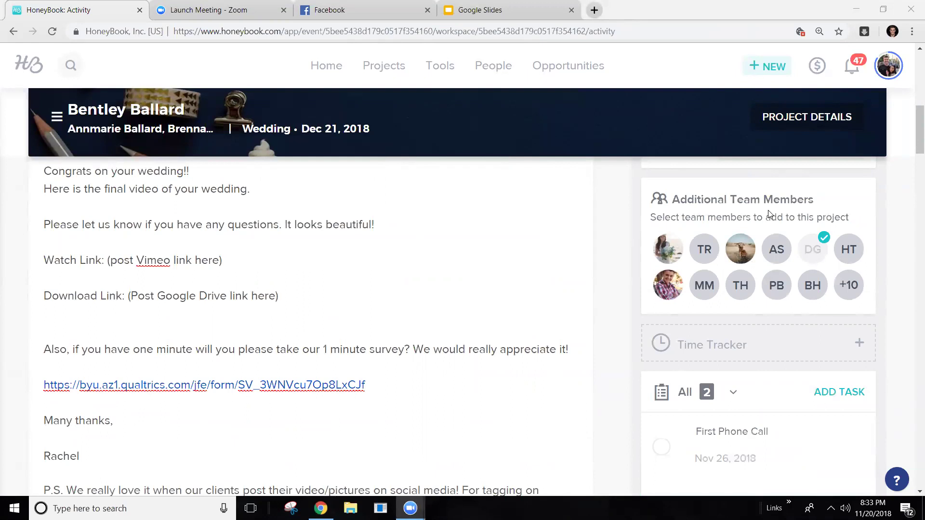
pyautogui.click(324, 304)
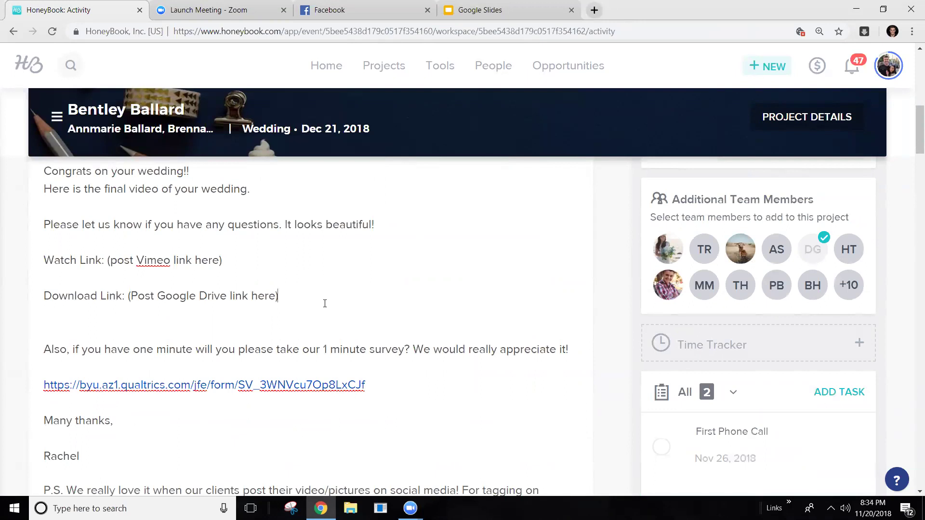
pyautogui.scroll(2, 325, 304)
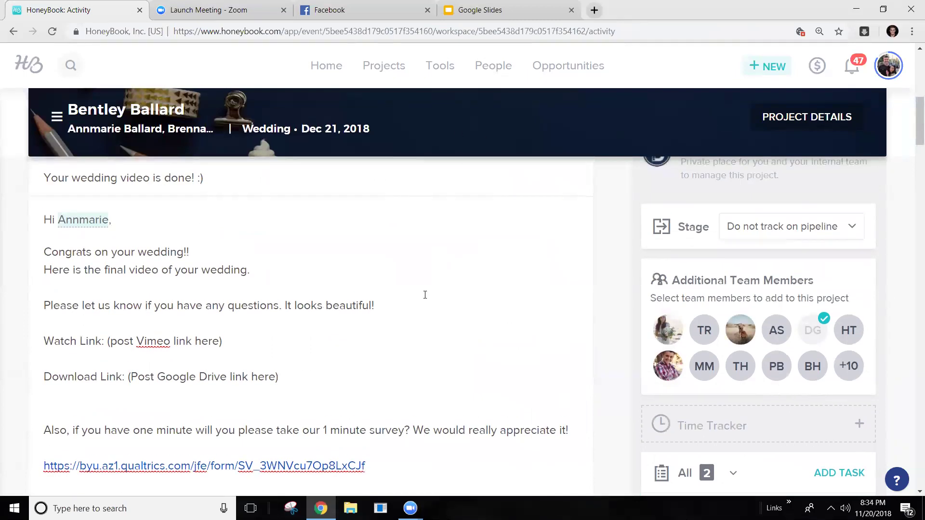
pyautogui.scroll(4, 411, 305)
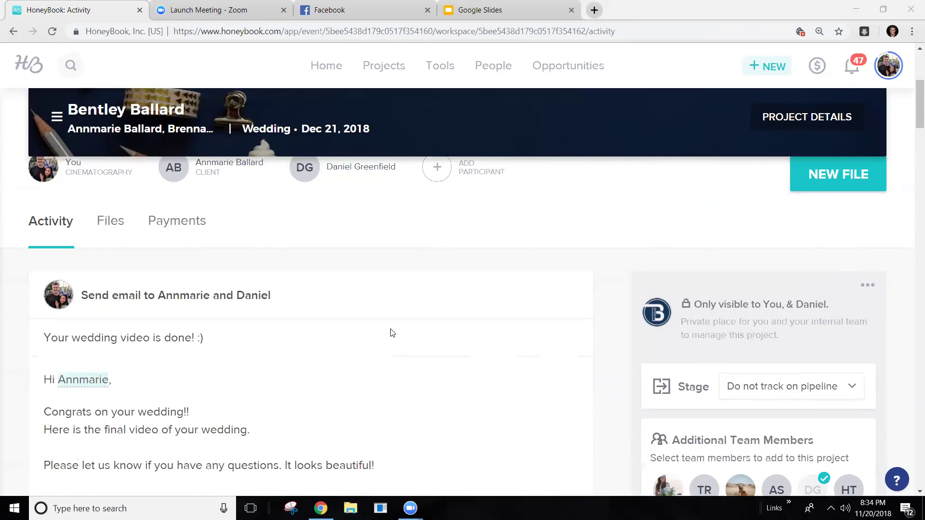
# Step: Replace the email's content with the 1SEND OUT PHOTOS template
pyautogui.scroll(-3, 330, 289)
pyautogui.scroll(-5, 363, 299)
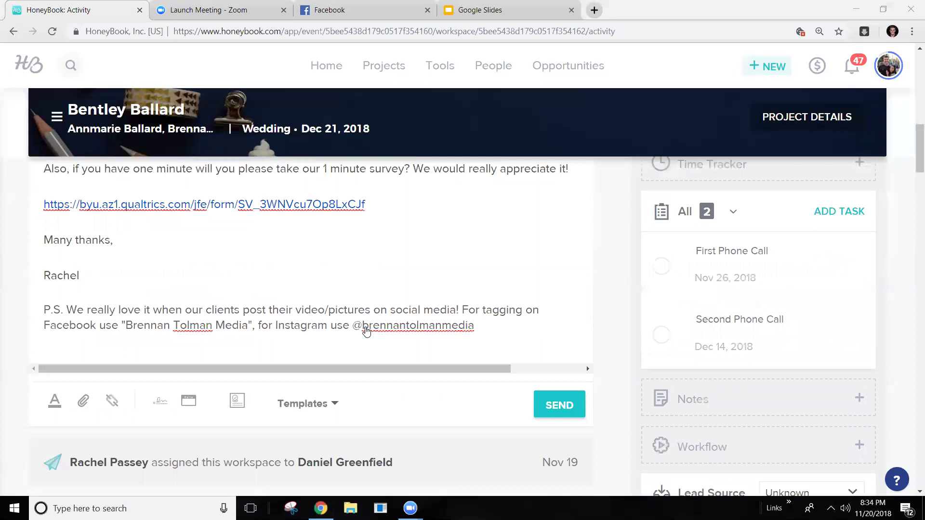
pyautogui.click(326, 407)
pyautogui.scroll(-2, 466, 354)
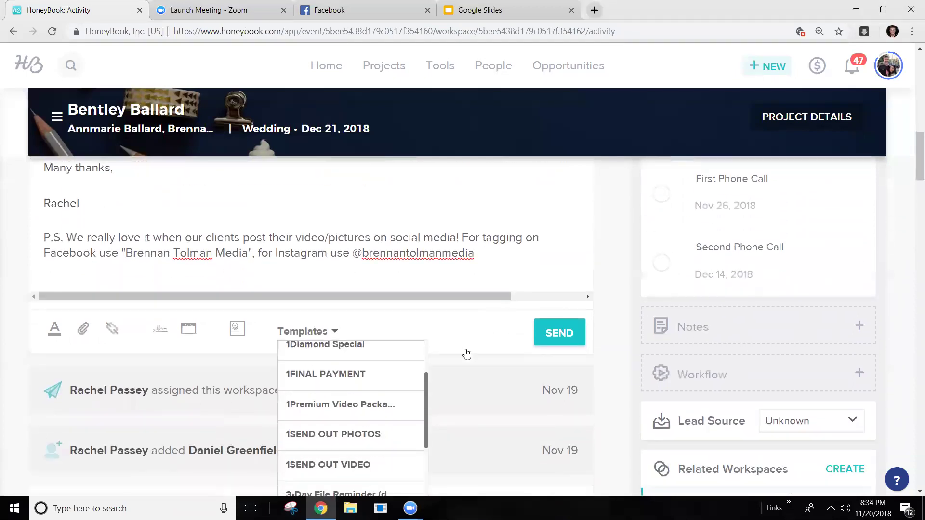
pyautogui.scroll(-2, 466, 354)
pyautogui.click(380, 369)
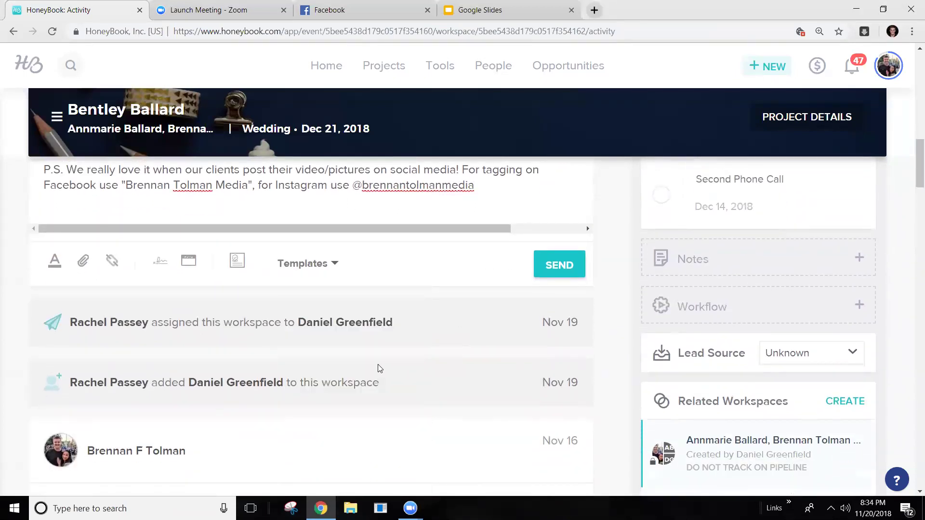
# Step: Select the "Paste link here" placeholder after Link to Photos in the photo email
pyautogui.scroll(6, 381, 368)
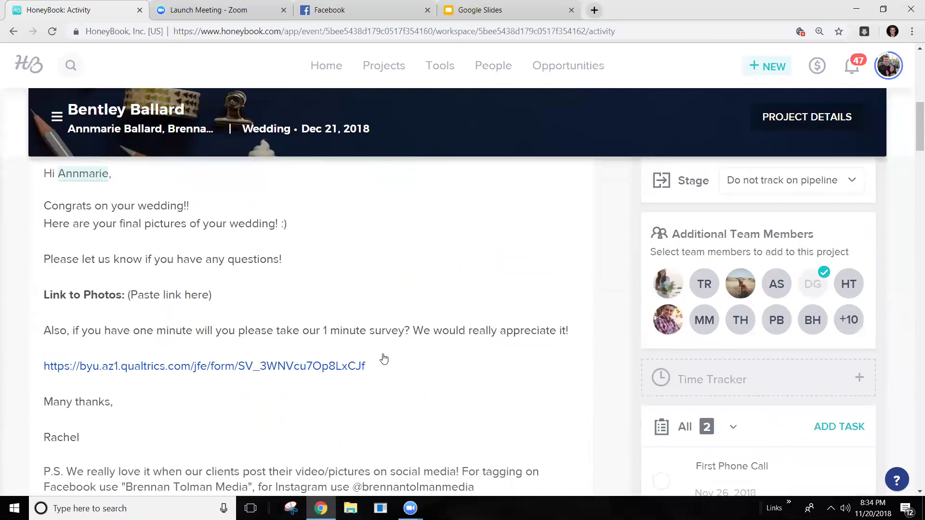
pyautogui.scroll(1, 384, 359)
pyautogui.moveTo(213, 363); pyautogui.dragTo(129, 366)
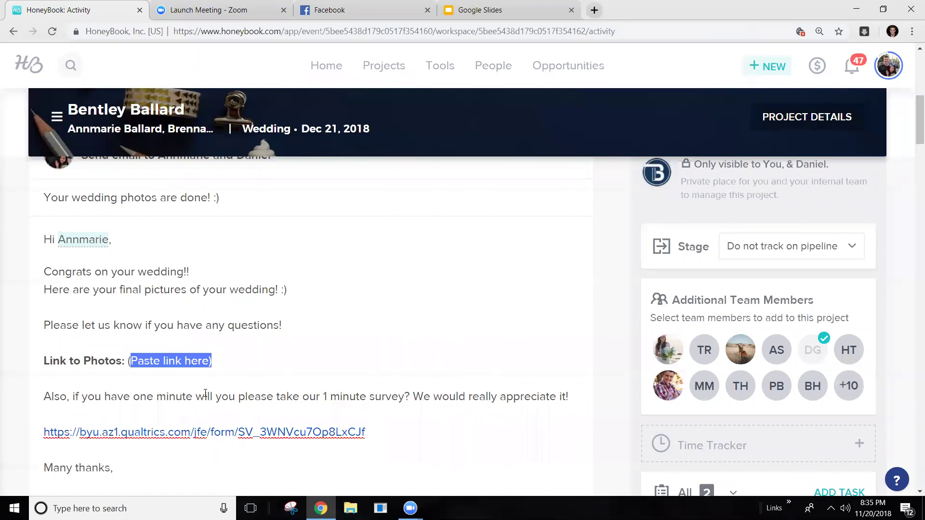
# Step: Review the client workspace's activity history, including the invoice and contract messages, and return to the photo email
pyautogui.scroll(-10, 208, 392)
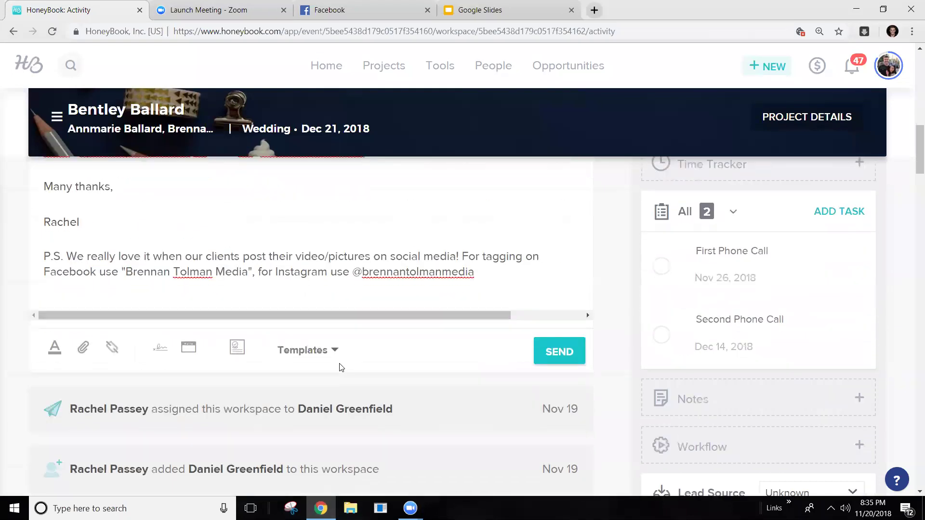
pyautogui.scroll(-8, 333, 346)
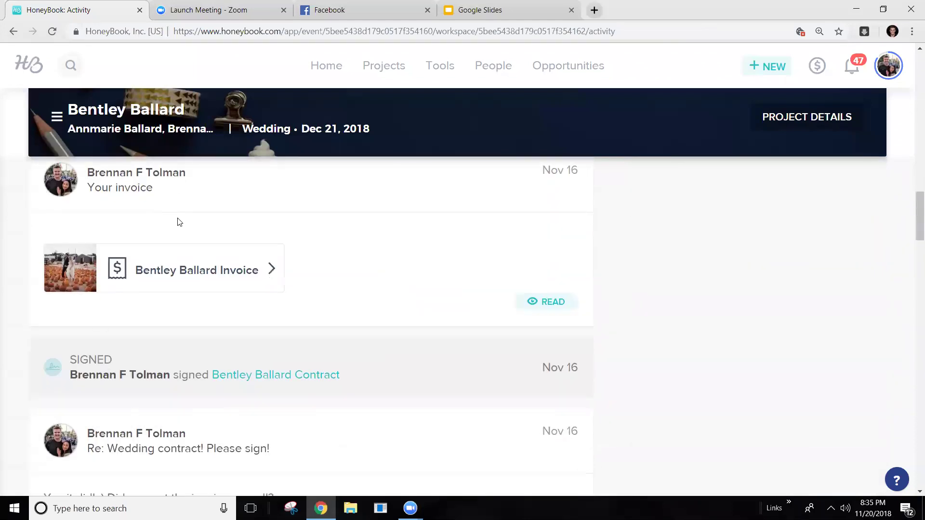
pyautogui.scroll(-6, 263, 339)
pyautogui.scroll(11, 264, 356)
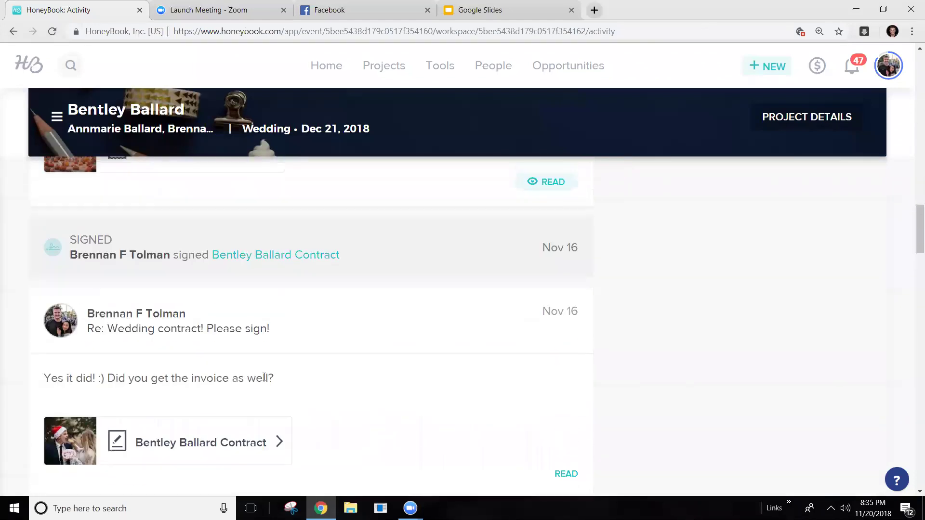
pyautogui.scroll(15, 259, 400)
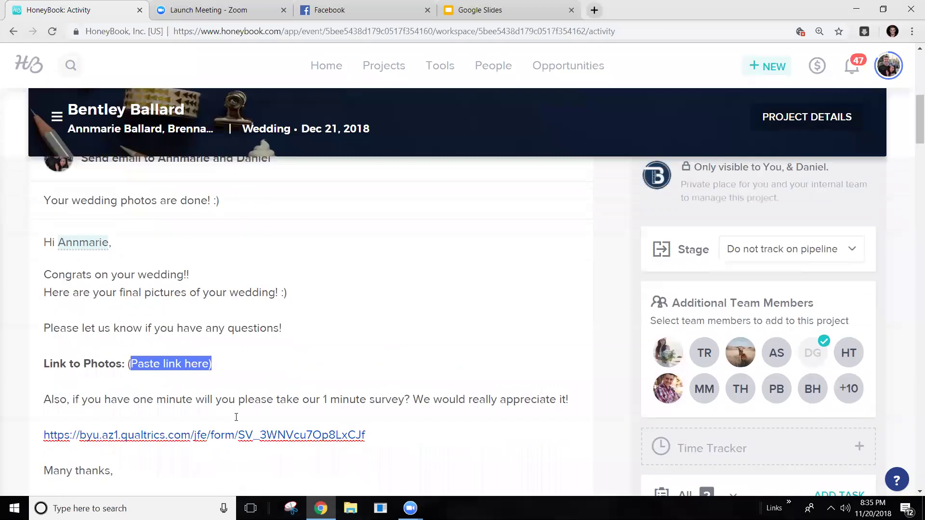
pyautogui.scroll(-3, 240, 421)
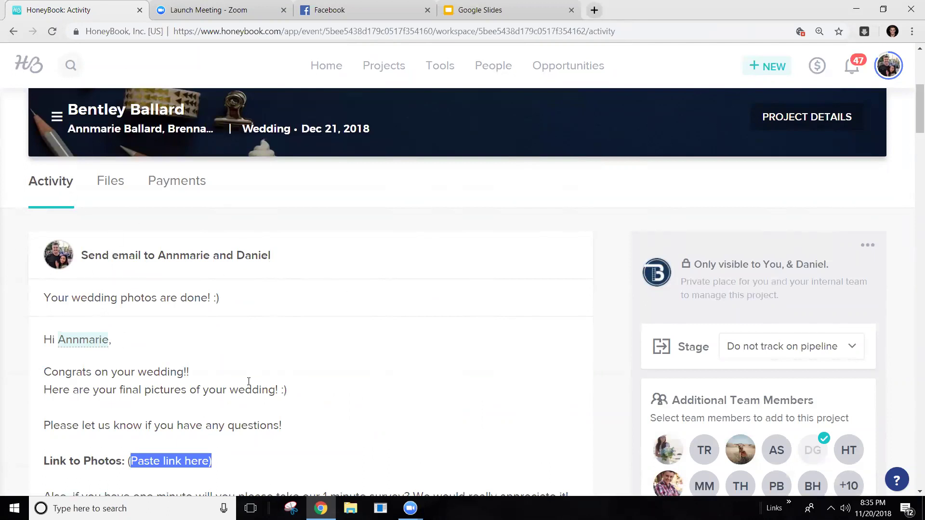
# Step: Leave the client workspace through the projects and home pages, and open the calendar for November 2018
pyautogui.scroll(4, 248, 382)
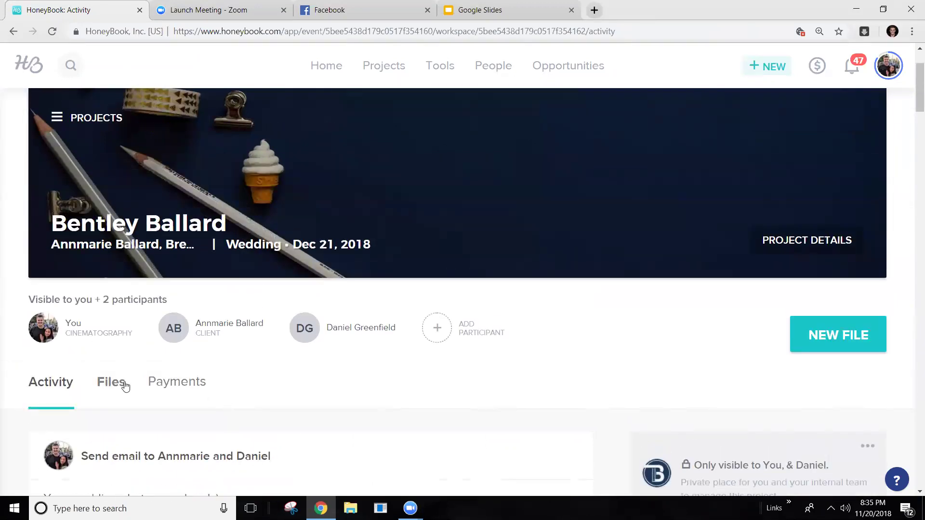
pyautogui.scroll(-2, 125, 385)
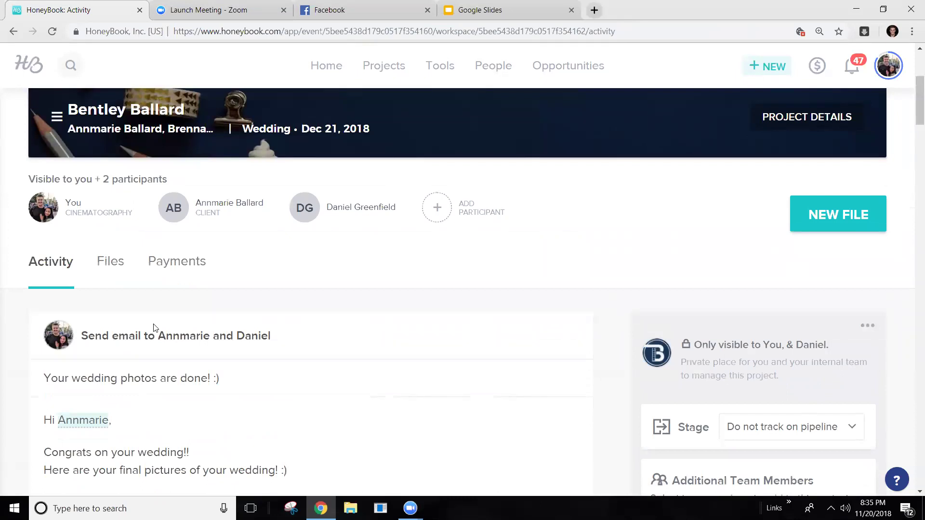
pyautogui.click(380, 67)
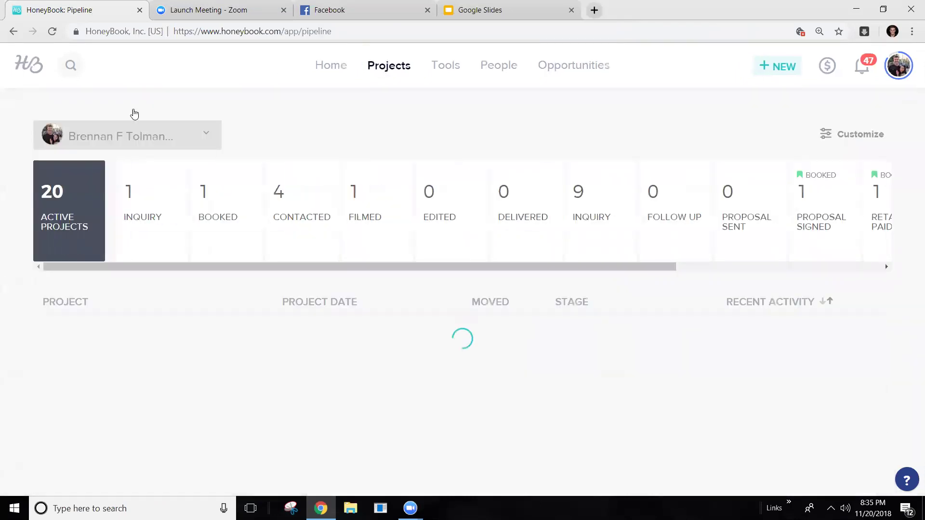
pyautogui.click(29, 64)
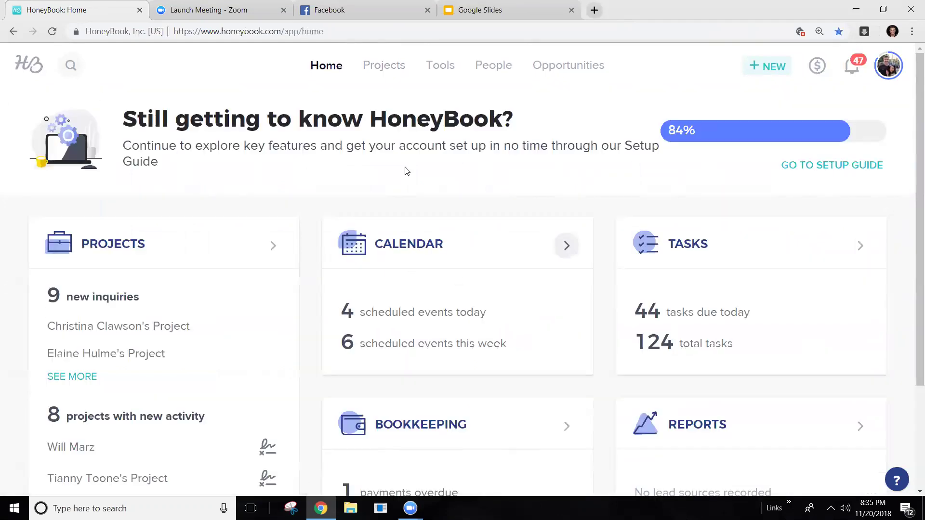
pyautogui.click(412, 244)
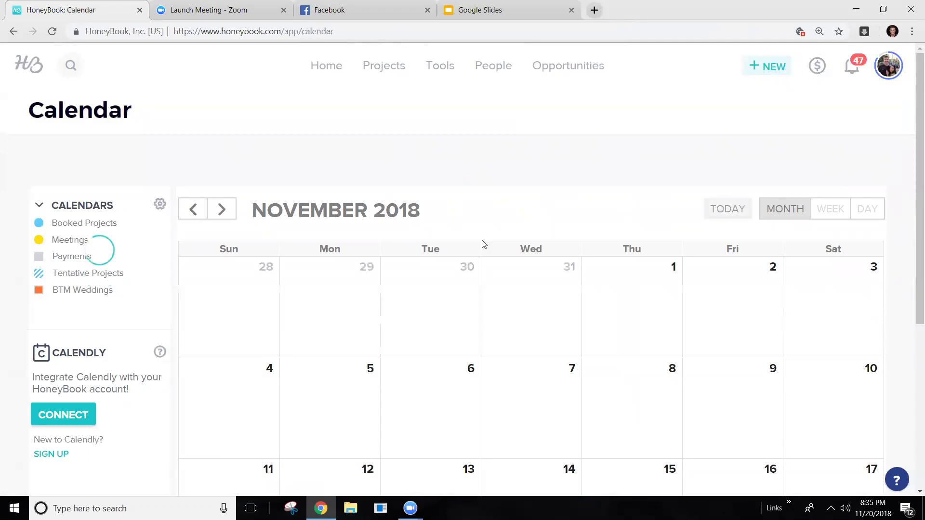
pyautogui.scroll(-2, 484, 247)
pyautogui.scroll(2, 412, 156)
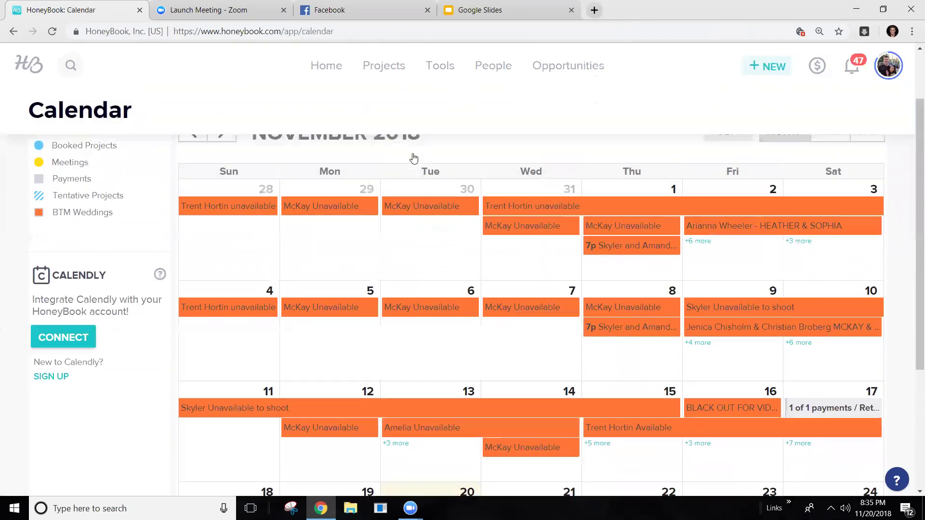
# Step: Advance the calendar to December 2018 and January 2019, and look over the projects and team unavailability entries
pyautogui.click(222, 189)
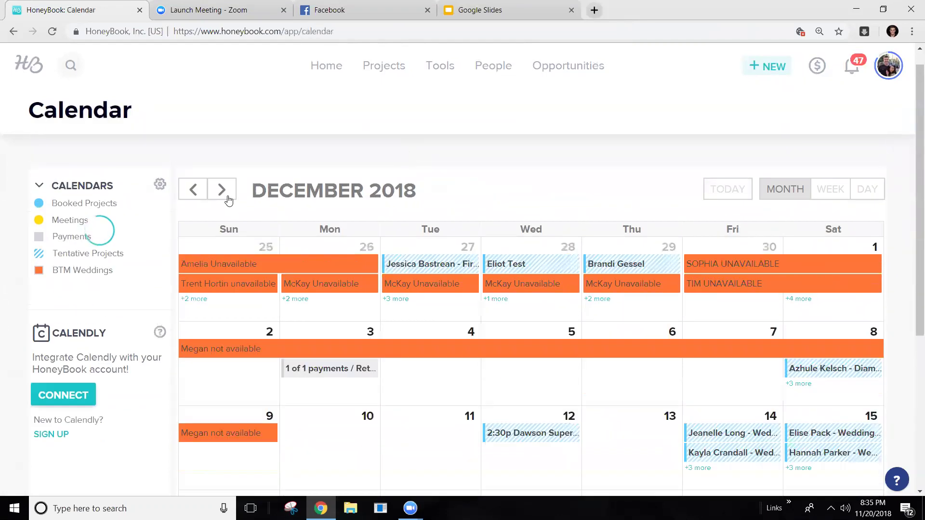
pyautogui.scroll(-3, 581, 242)
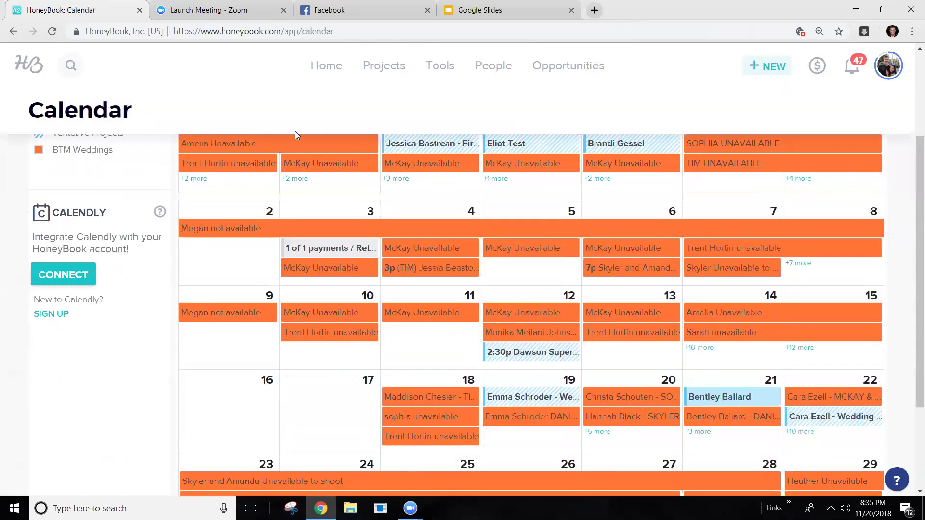
pyautogui.scroll(2, 295, 145)
pyautogui.click(221, 168)
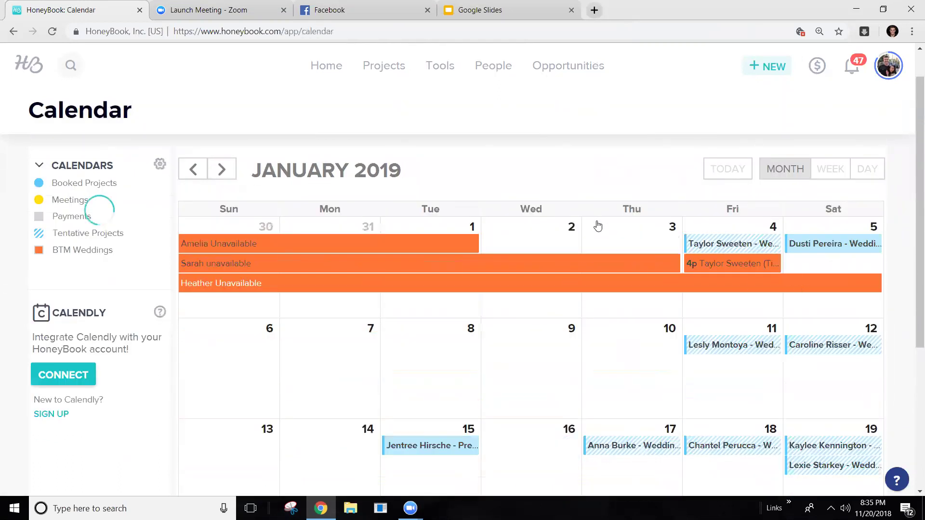
pyautogui.scroll(-2, 597, 228)
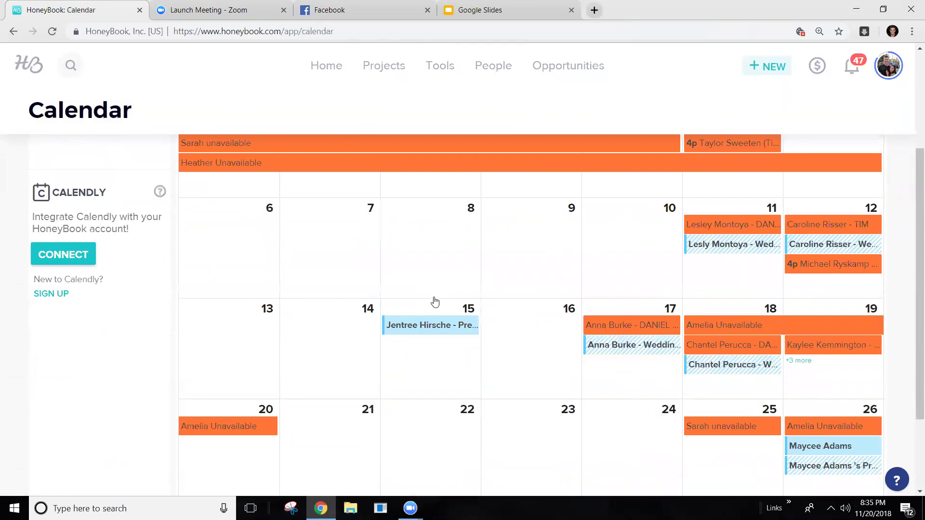
pyautogui.scroll(2, 291, 182)
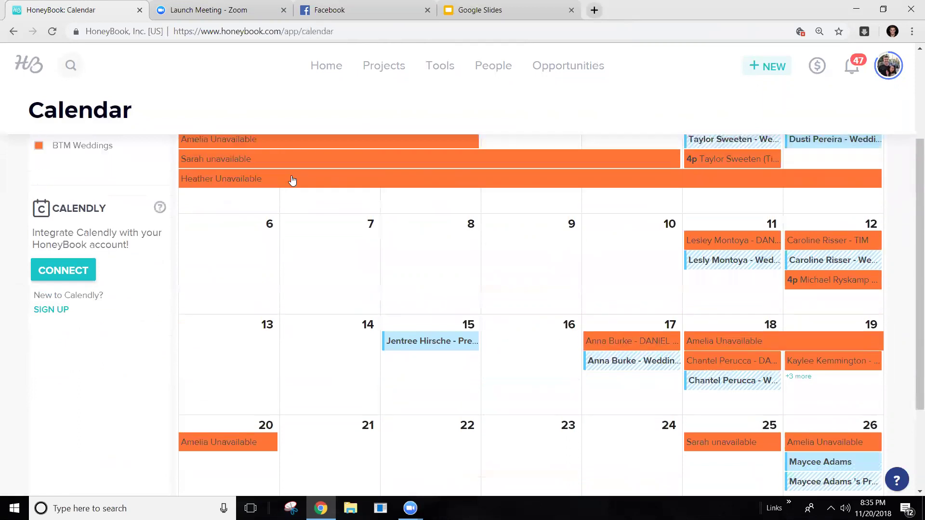
# Step: Advance the calendar to February 2019 and review the month's booked and tentative projects
pyautogui.click(222, 150)
pyautogui.scroll(-2, 631, 268)
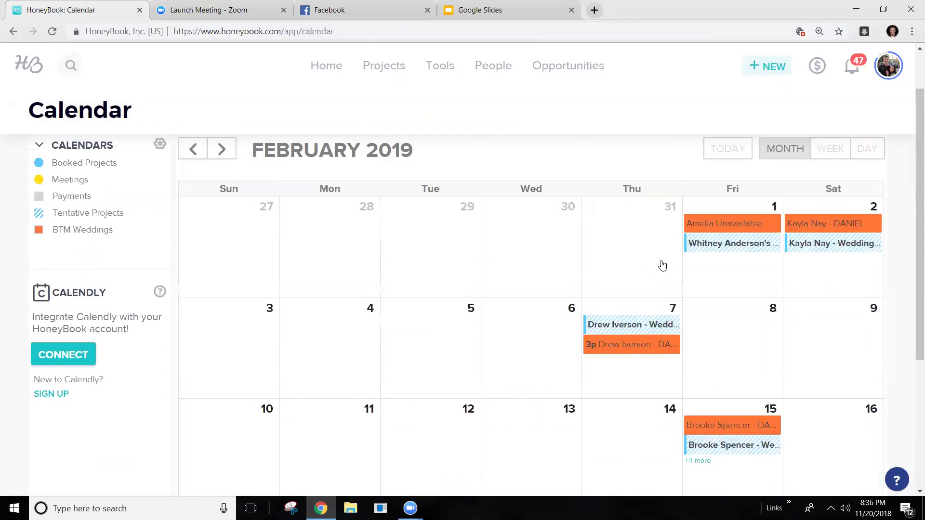
pyautogui.scroll(-4, 656, 265)
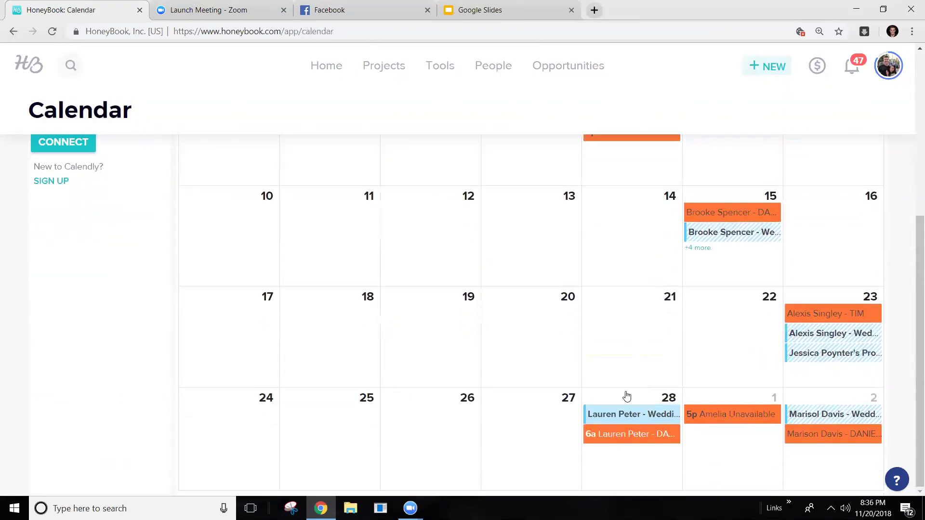
pyautogui.scroll(1, 671, 244)
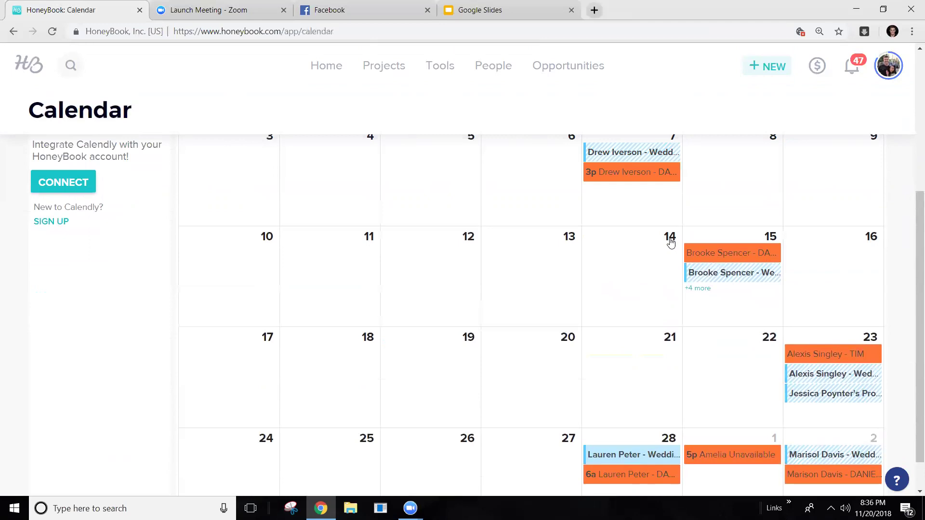
pyautogui.scroll(4, 670, 241)
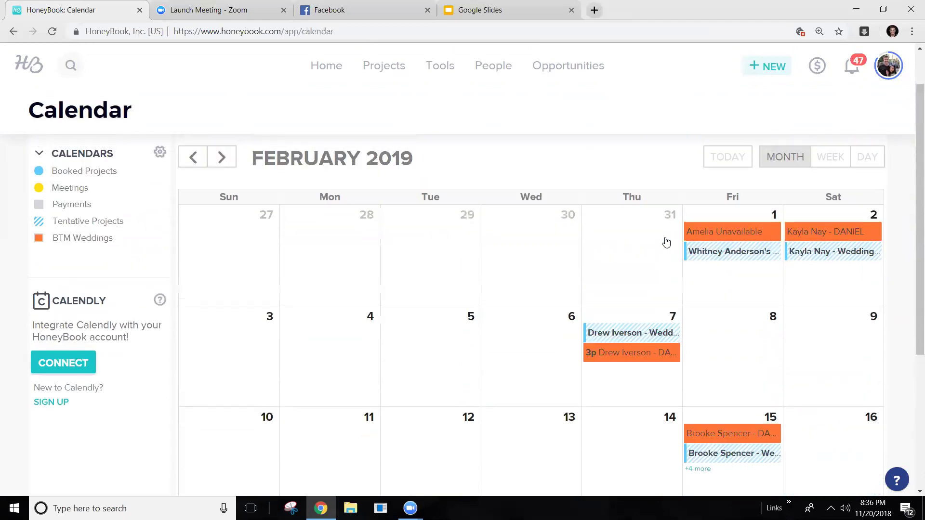
pyautogui.scroll(1, 603, 295)
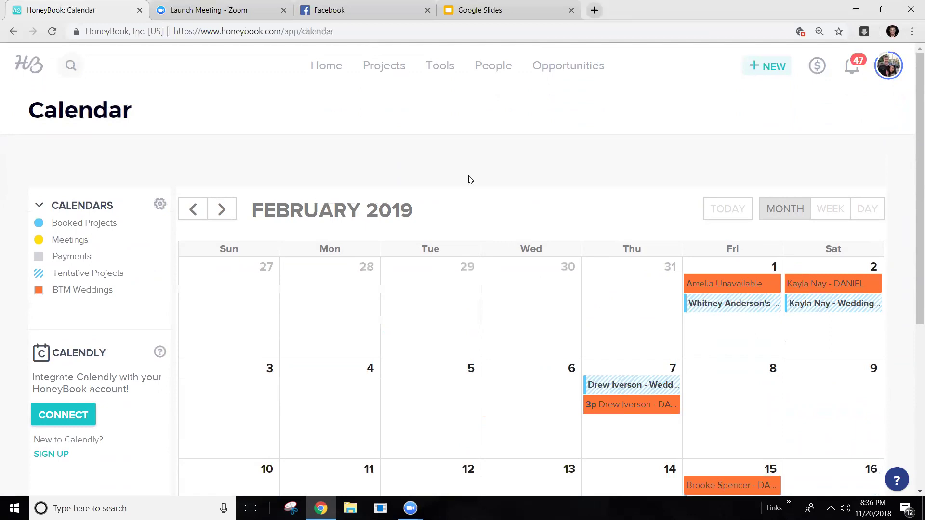
# Step: Switch to Facebook and share a public News Feed post reading "Can you hear me?"
pyautogui.click(330, 10)
pyautogui.click(328, 120)
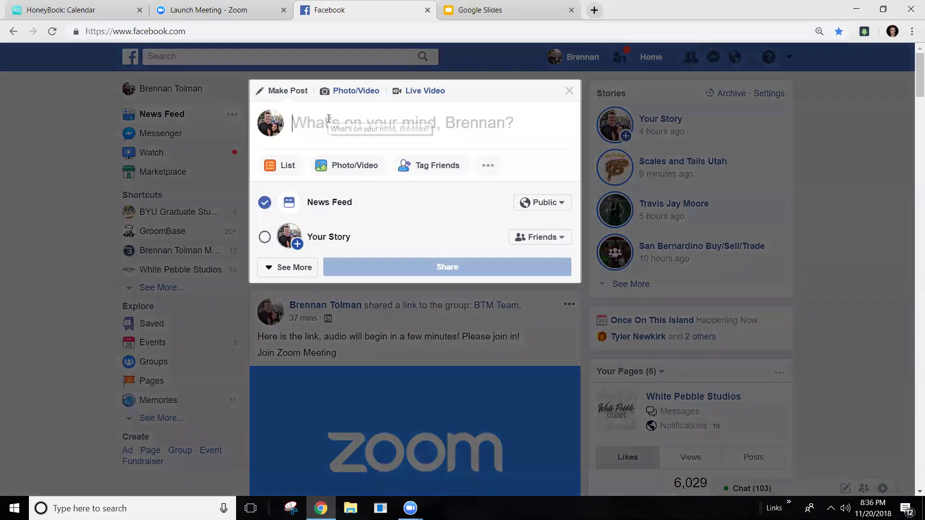
pyautogui.write('Can you hear me?')
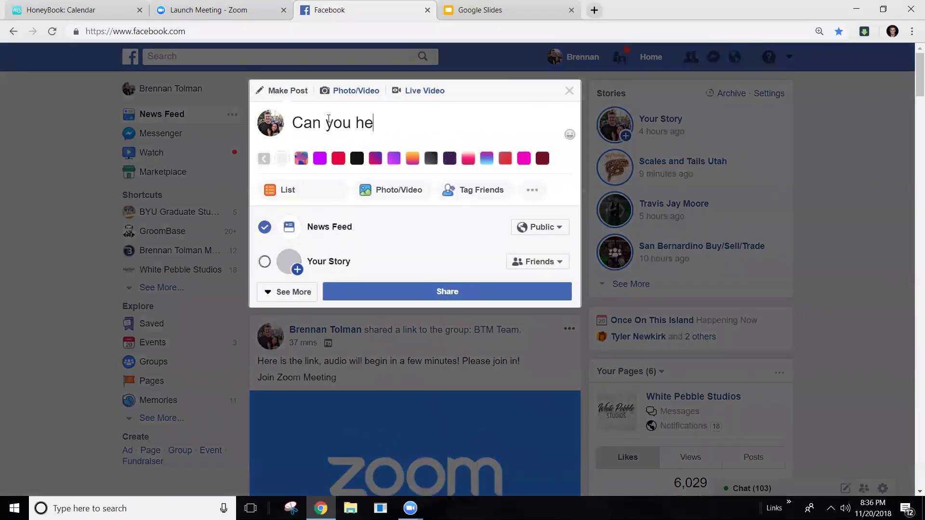
pyautogui.click(411, 294)
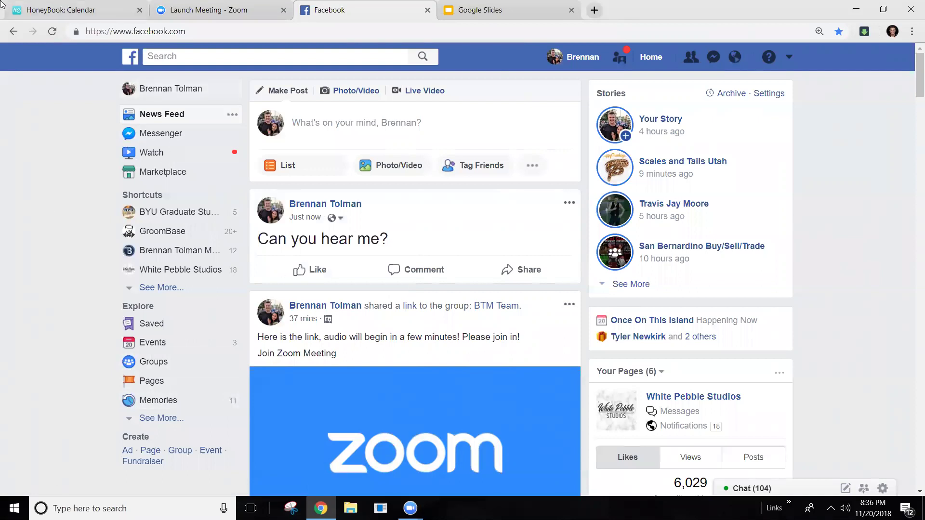
# Step: Go from the HoneyBook calendar to its home page, and check Facebook for reactions to the post
pyautogui.click(44, 4)
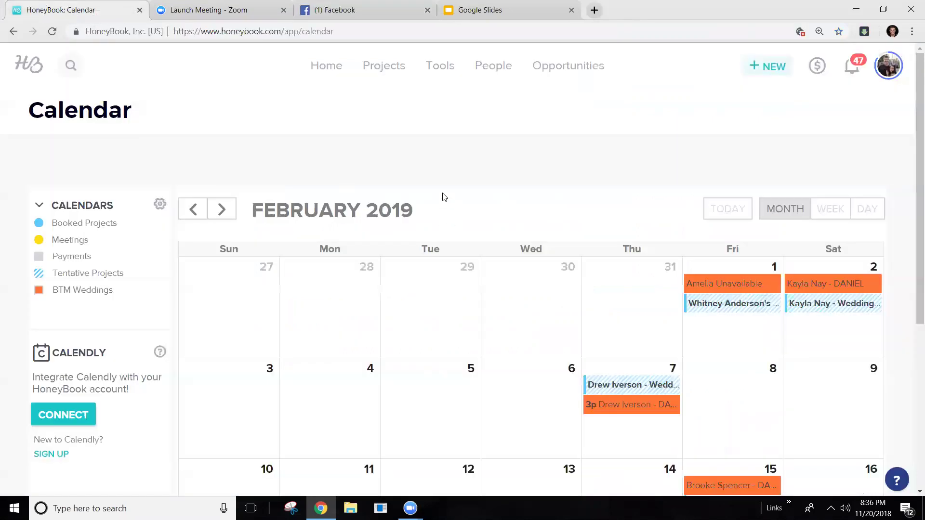
pyautogui.scroll(-3, 444, 197)
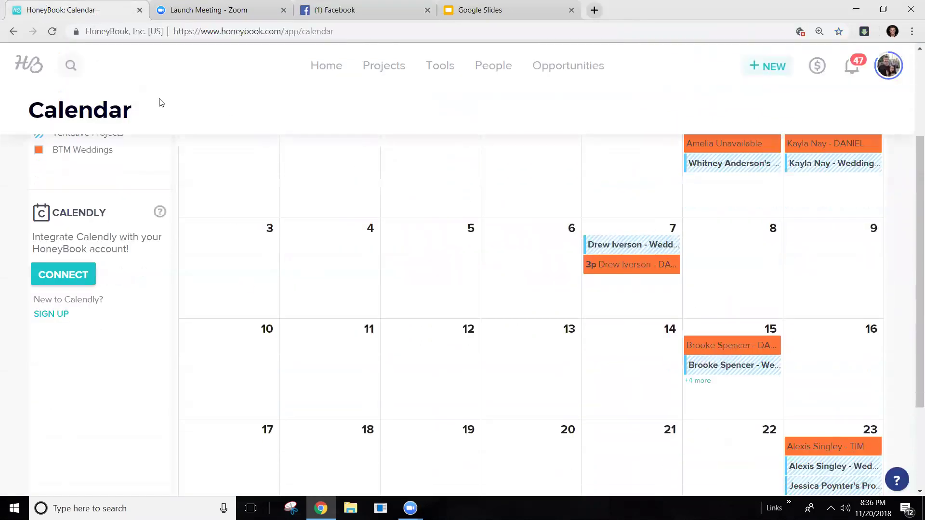
pyautogui.click(323, 65)
pyautogui.click(336, 6)
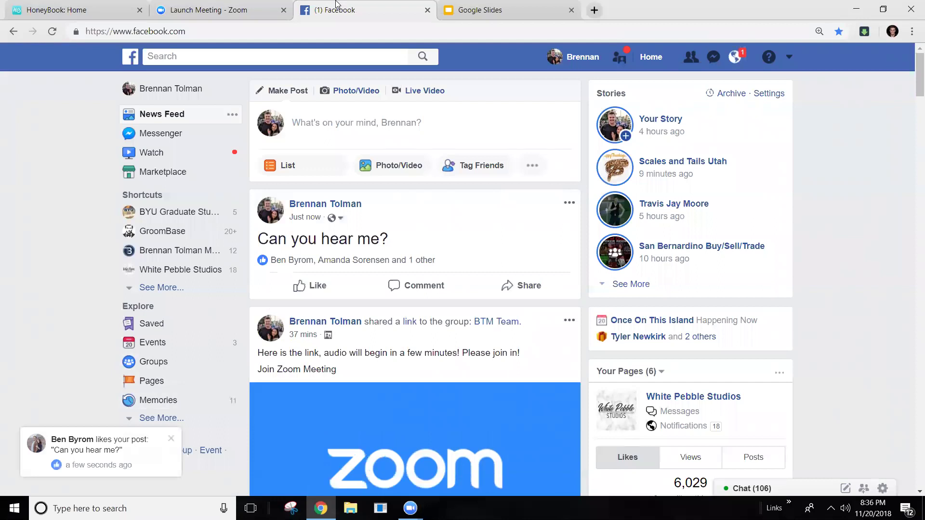
# Step: Open HoneyBook's projects pipeline, look at the team members available for its view, and check the Facebook post again
pyautogui.click(107, 5)
pyautogui.click(385, 68)
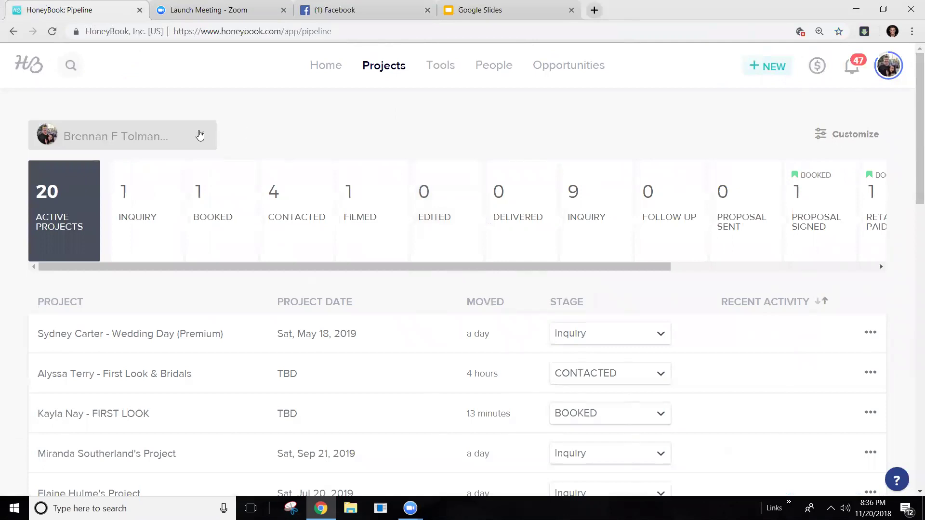
pyautogui.click(181, 138)
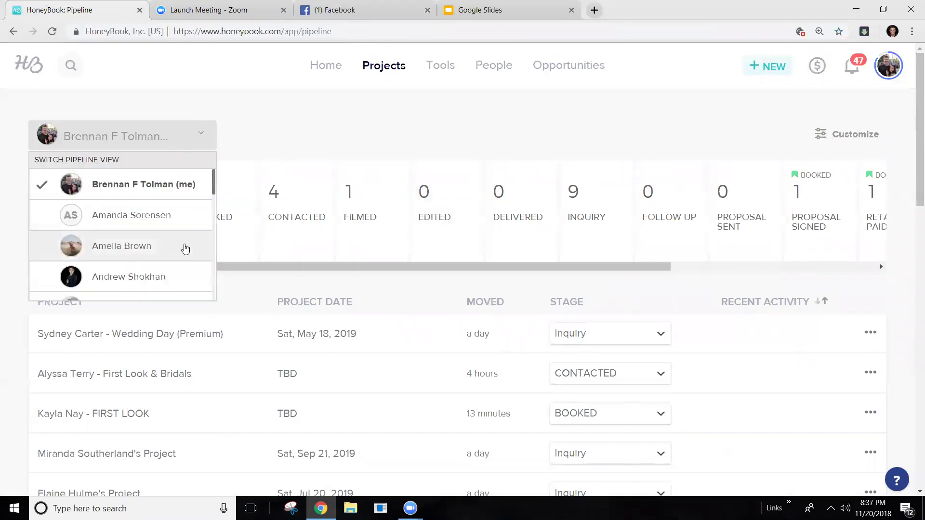
pyautogui.click(302, 140)
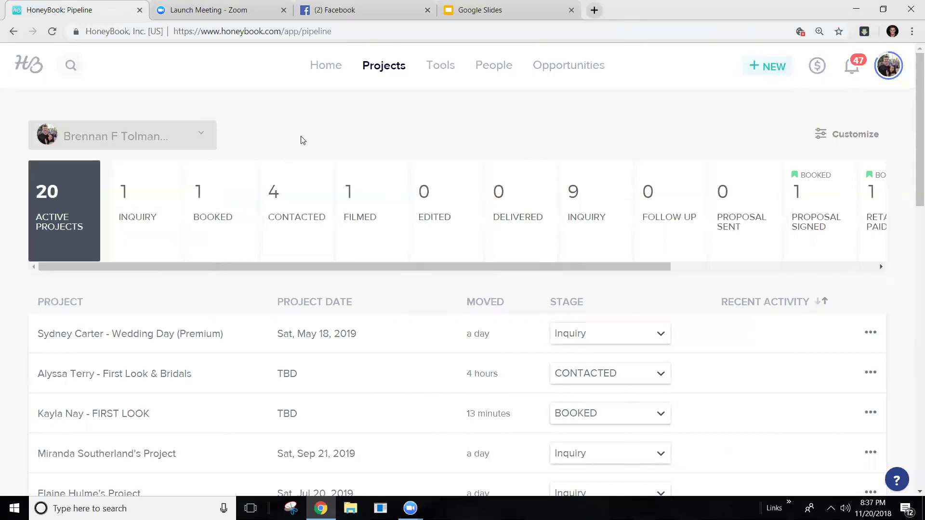
pyautogui.click(314, 6)
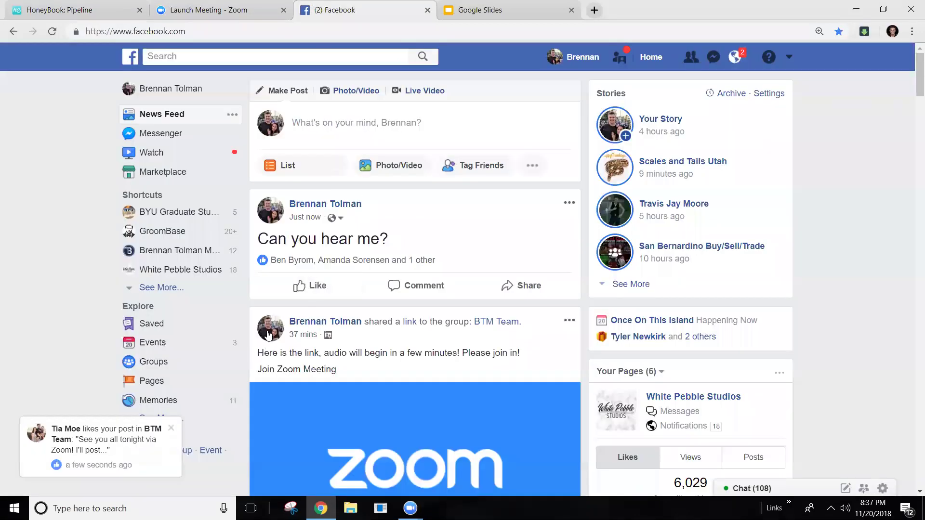
# Step: Return to HoneyBook and switch the pipeline view to the team member with the initials DG
pyautogui.click(82, 10)
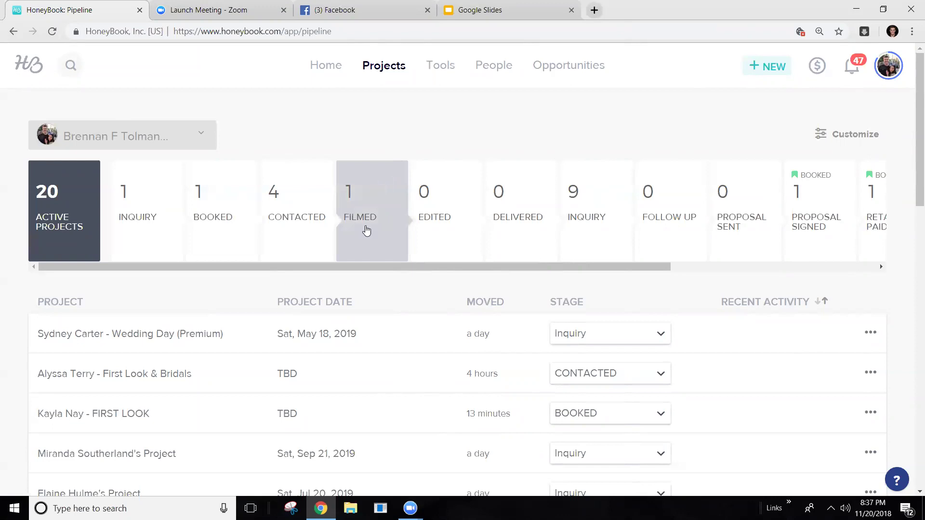
pyautogui.click(175, 139)
pyautogui.scroll(-5, 166, 219)
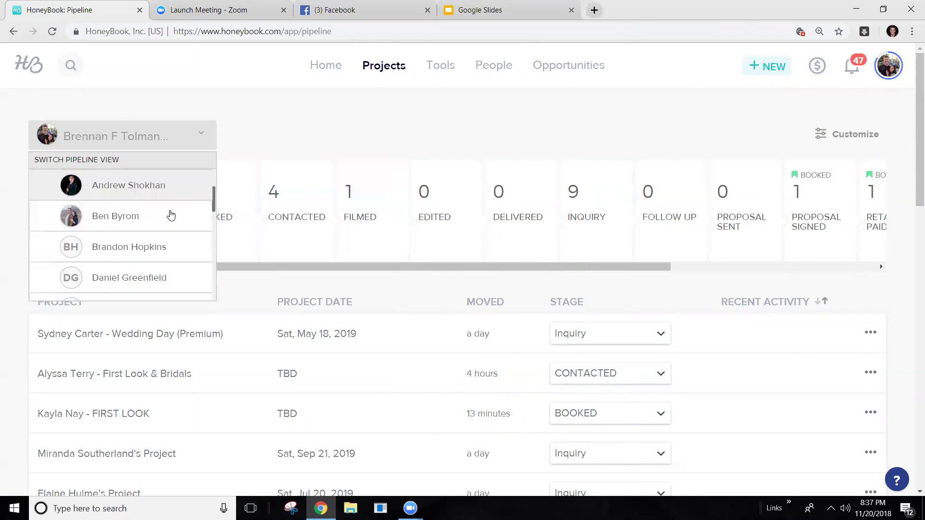
pyautogui.click(139, 227)
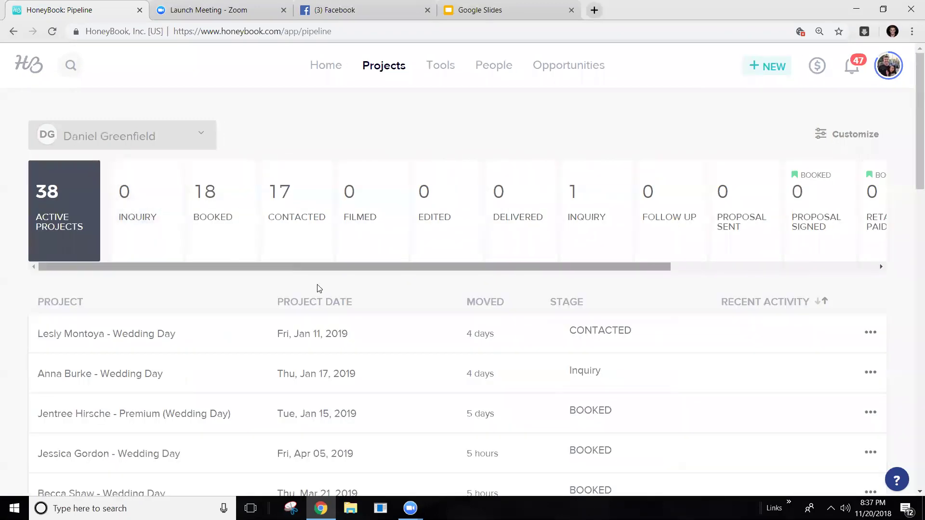
# Step: Sort the team member's active projects by project date, earliest first, and read through the list to its end
pyautogui.scroll(-3, 395, 270)
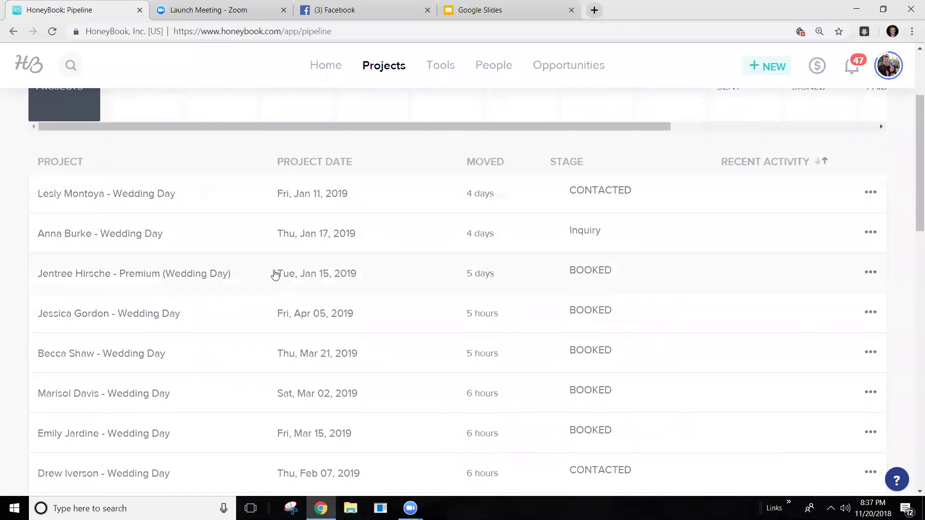
pyautogui.scroll(1, 346, 240)
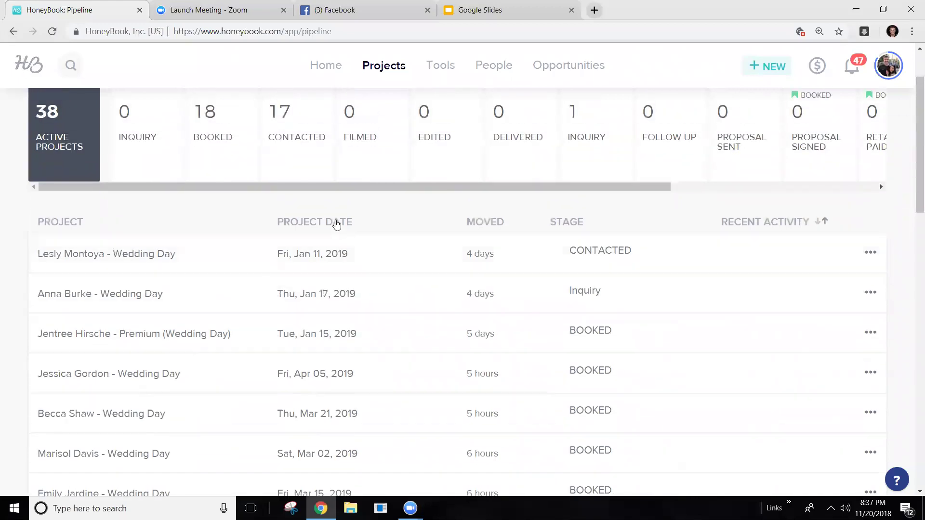
pyautogui.click(336, 223)
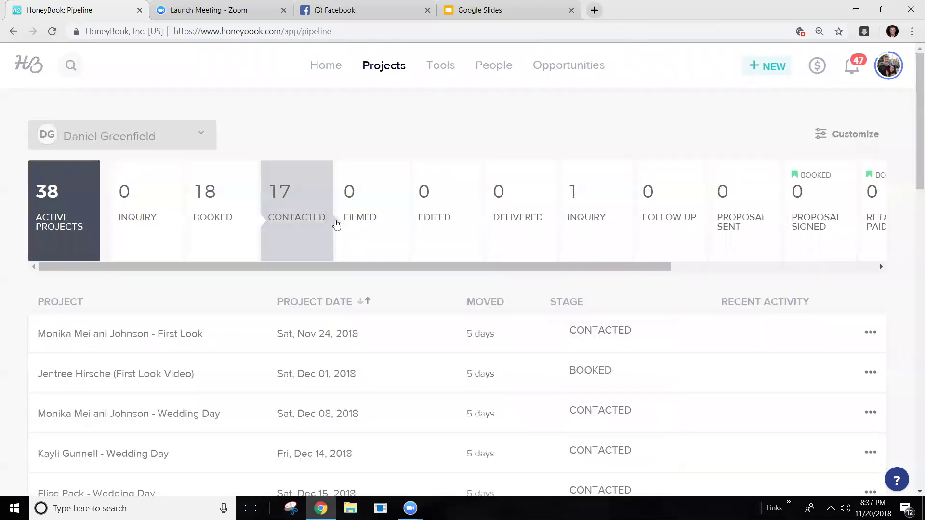
pyautogui.scroll(-1, 376, 236)
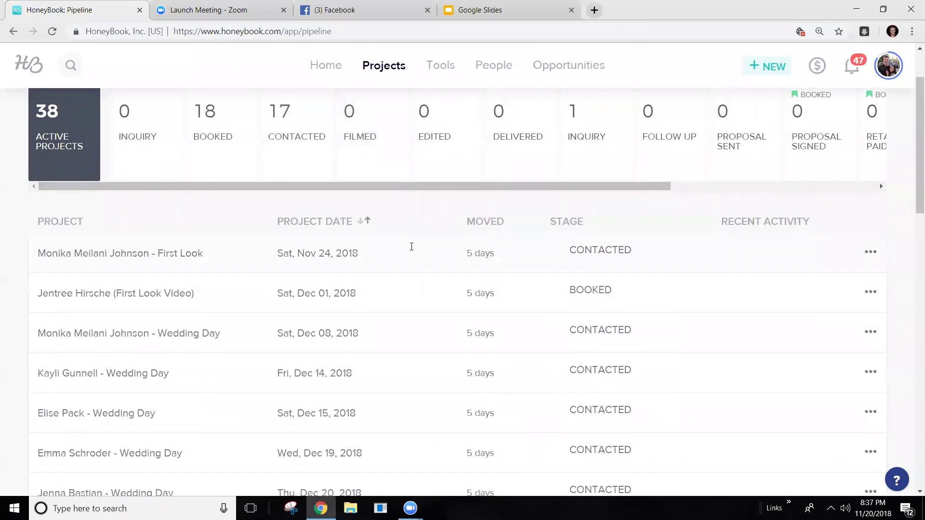
pyautogui.scroll(-1, 337, 244)
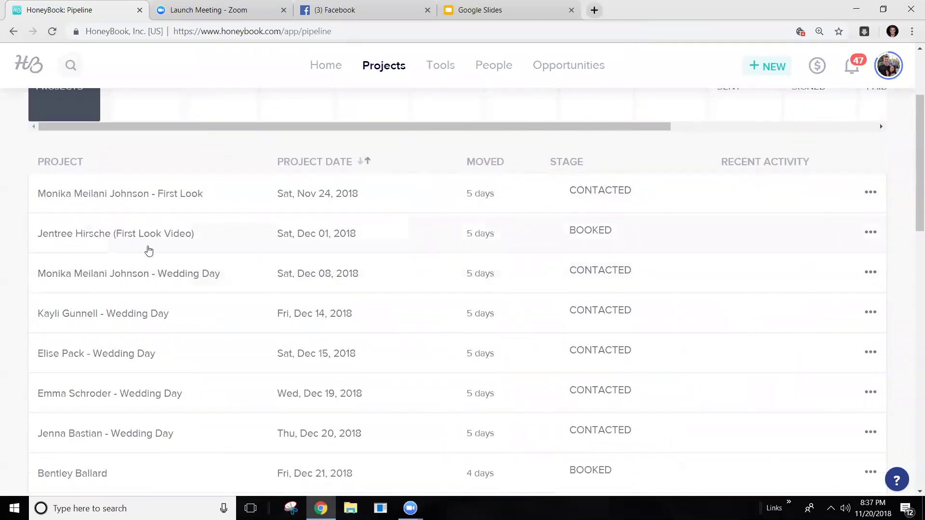
pyautogui.scroll(-6, 440, 289)
pyautogui.scroll(-8, 451, 299)
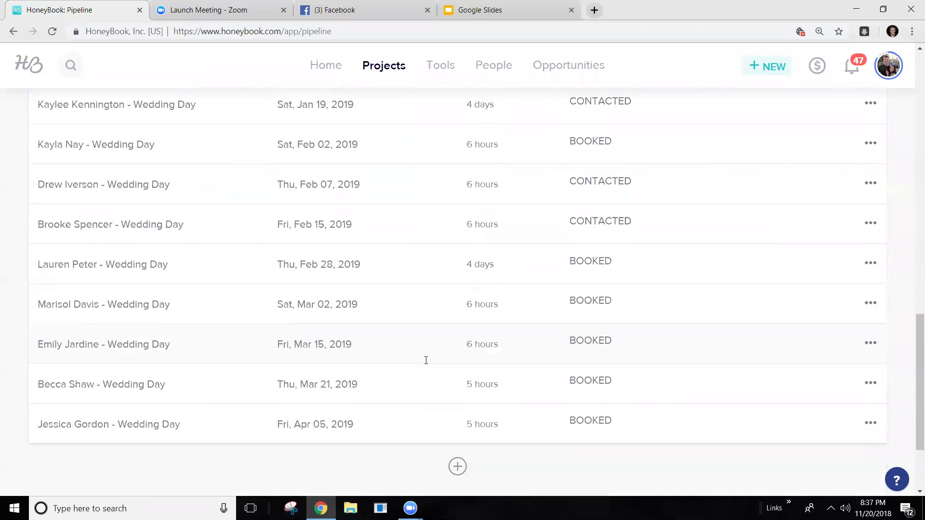
# Step: Read the rest of the team member's project list, highlighting the TBD date of a First Look/Bridals inquiry
pyautogui.scroll(-7, 254, 347)
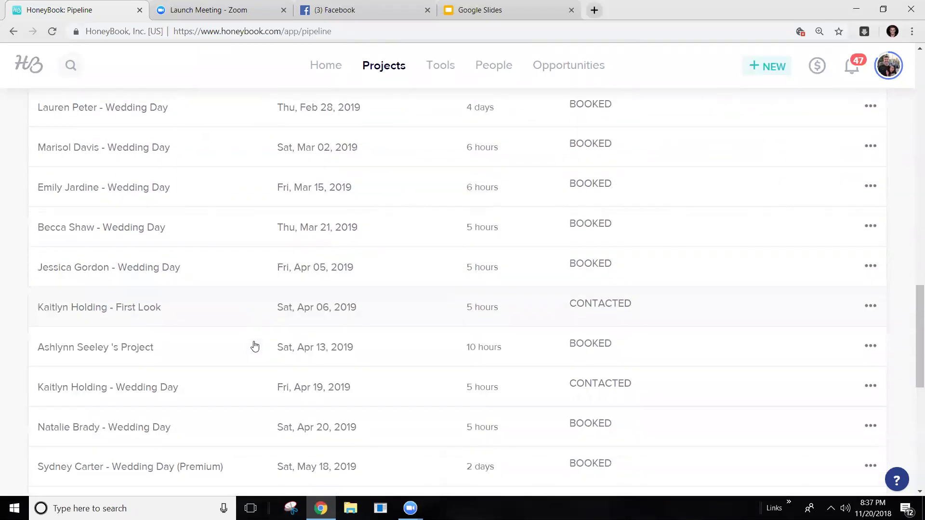
pyautogui.scroll(-3, 206, 332)
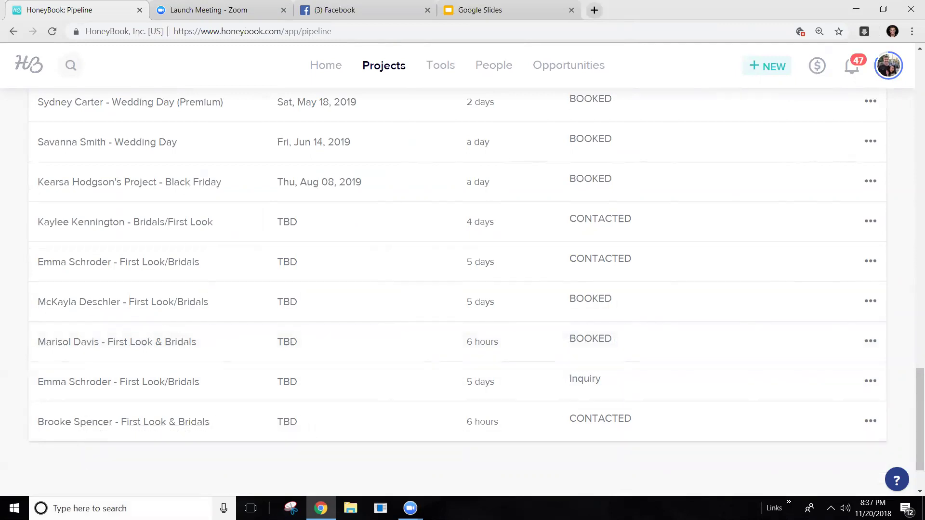
pyautogui.moveTo(279, 382); pyautogui.dragTo(302, 383)
pyautogui.click(270, 384)
pyautogui.doubleClick(288, 383)
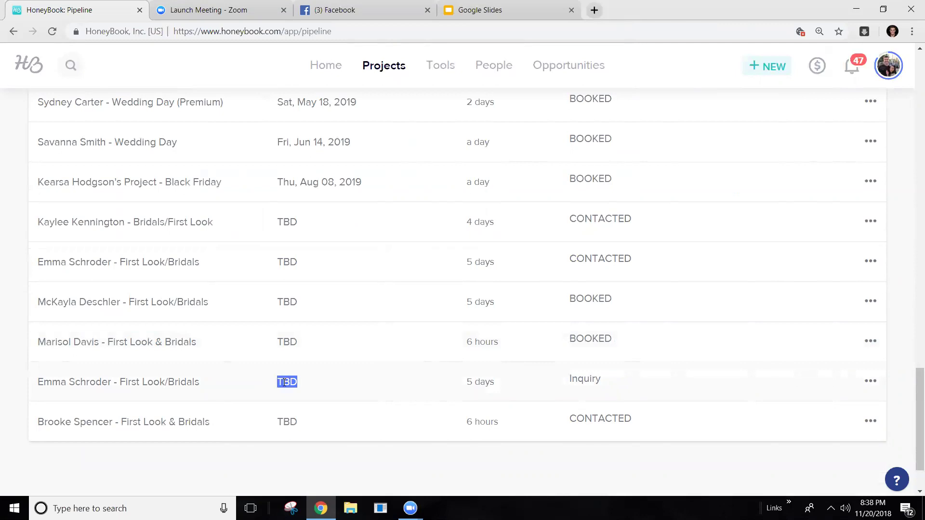
pyautogui.scroll(20, 285, 382)
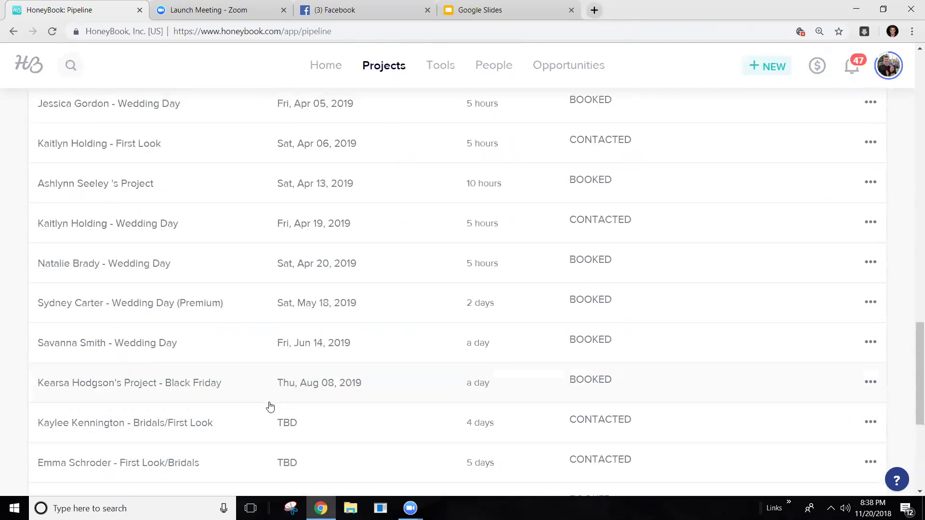
# Step: Switch the pipeline view back to the account owner's own projects
pyautogui.scroll(5, 233, 423)
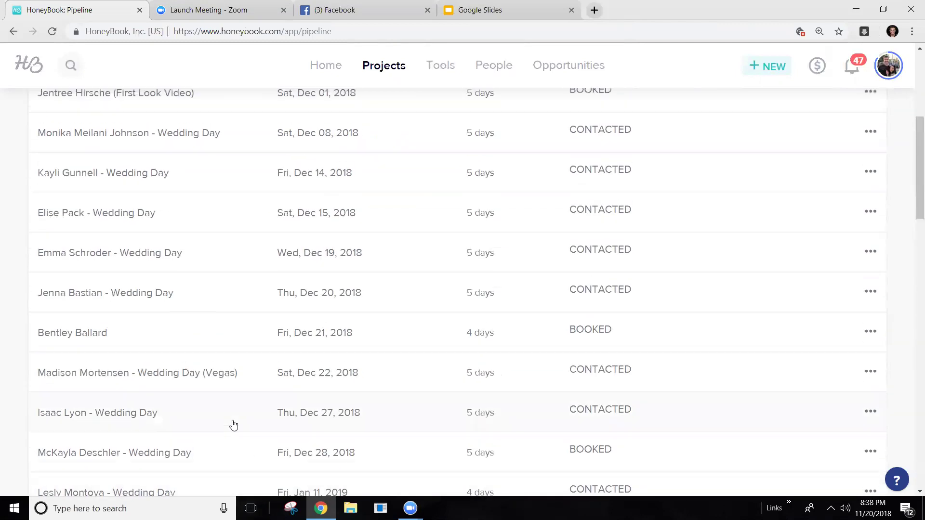
pyautogui.click(161, 139)
pyautogui.scroll(5, 153, 198)
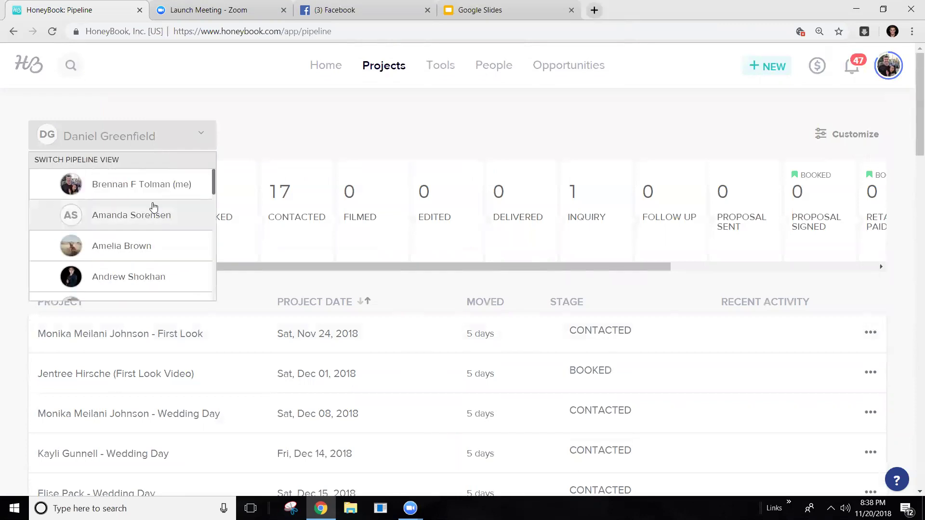
pyautogui.click(149, 186)
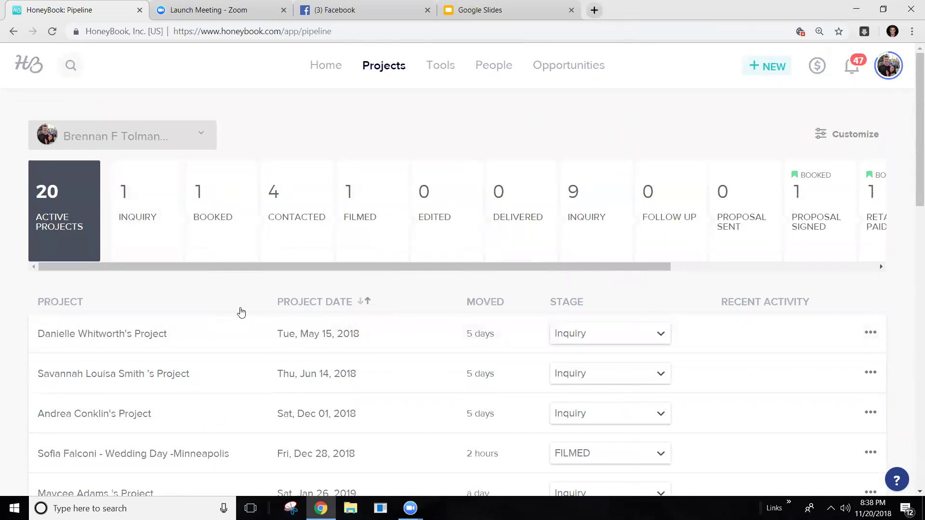
# Step: Open the inquiry project dated May 15, 2018 and look over its team members, workspace options and available stages
pyautogui.click(169, 334)
pyautogui.scroll(-5, 677, 301)
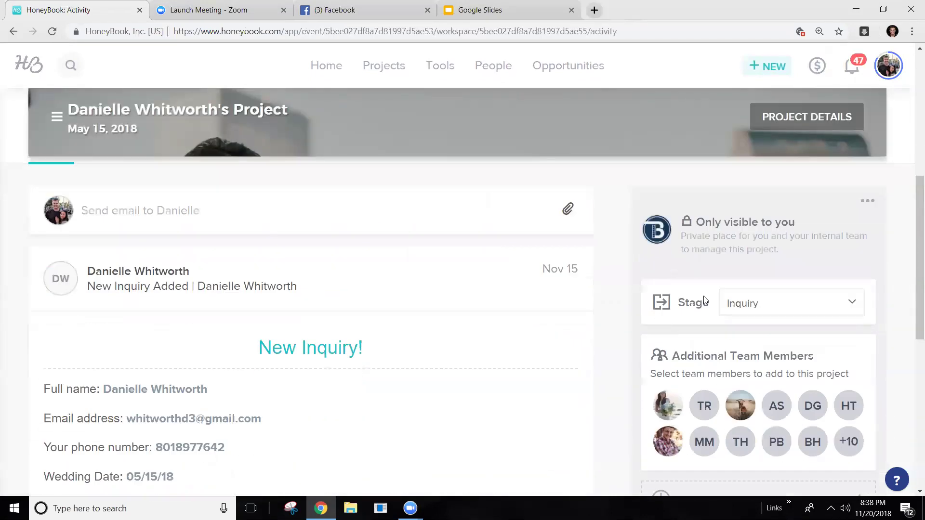
pyautogui.scroll(1, 833, 298)
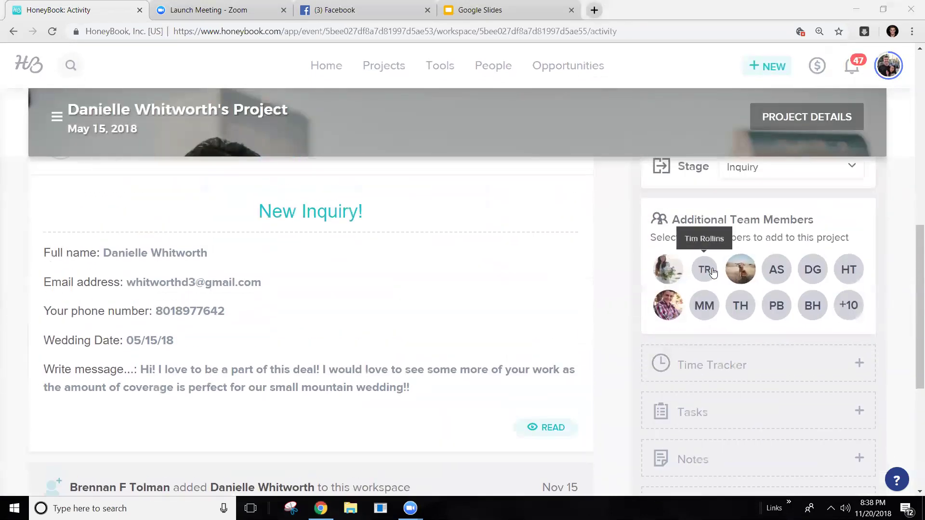
pyautogui.scroll(3, 704, 270)
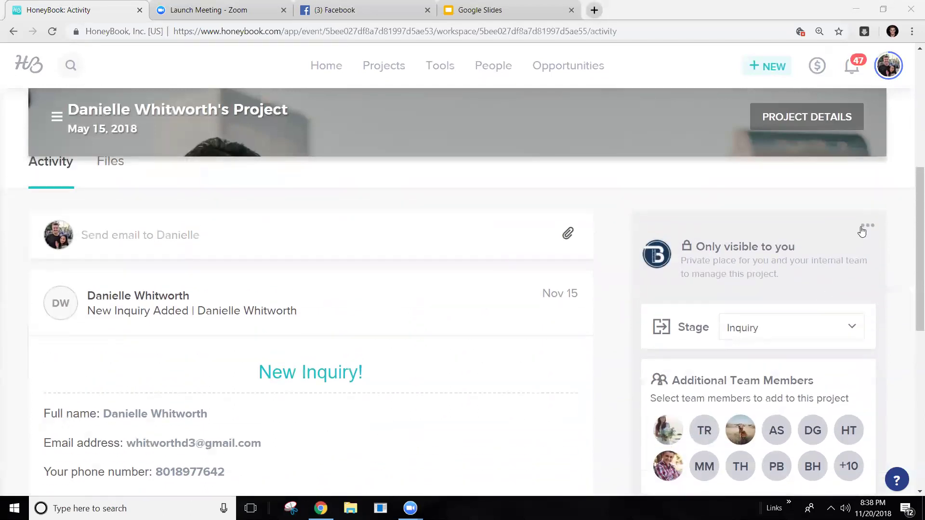
pyautogui.click(867, 225)
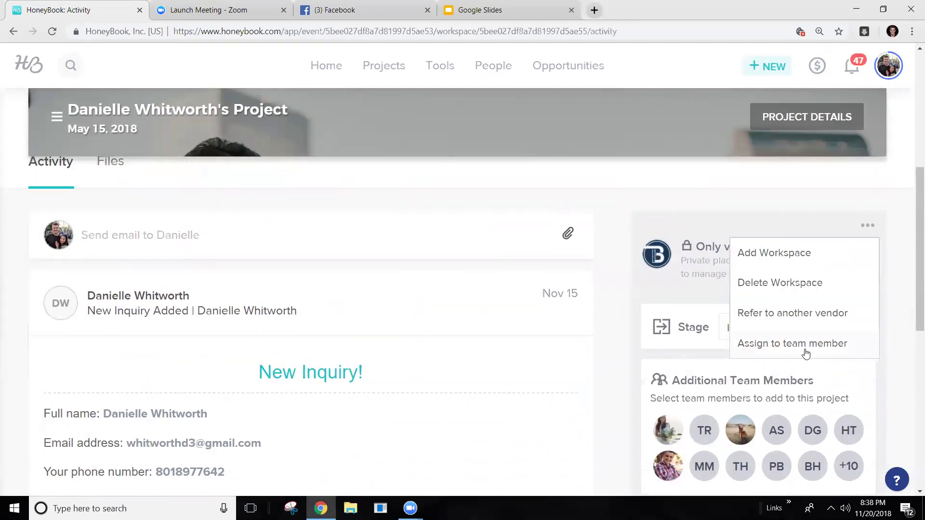
pyautogui.click(627, 304)
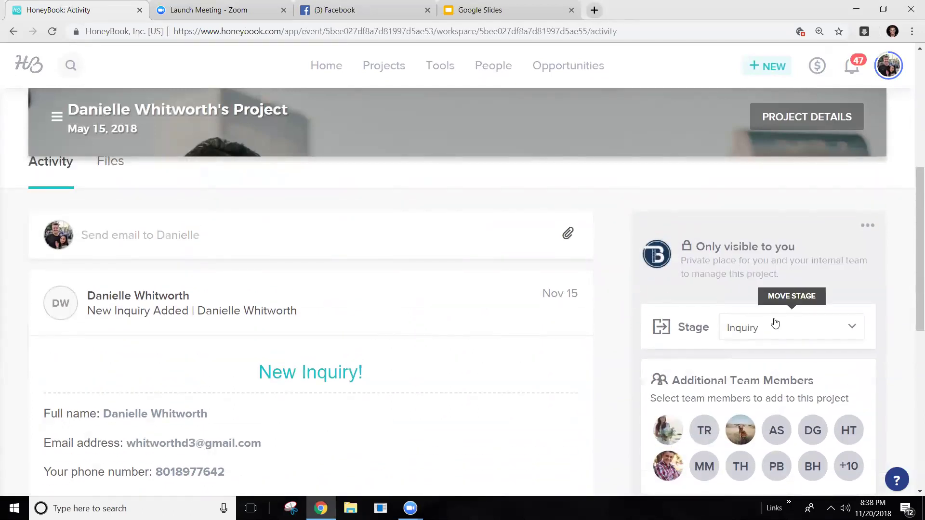
pyautogui.click(796, 328)
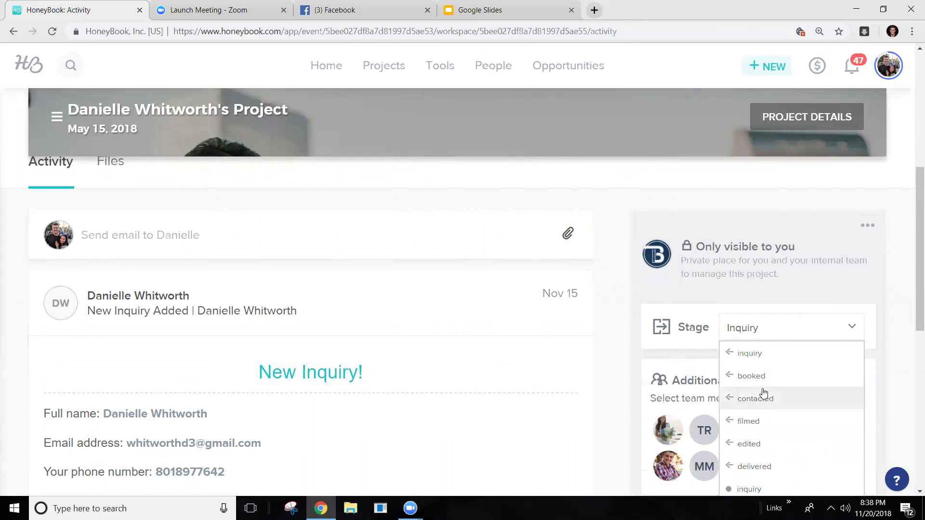
pyautogui.click(614, 313)
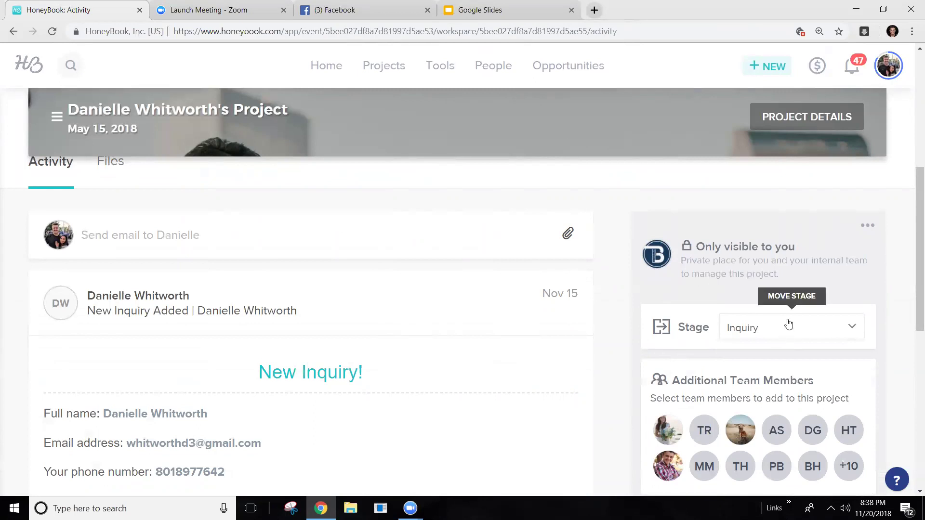
# Step: Add the team member with the initials TR to the May 15, 2018 project
pyautogui.scroll(-1, 790, 333)
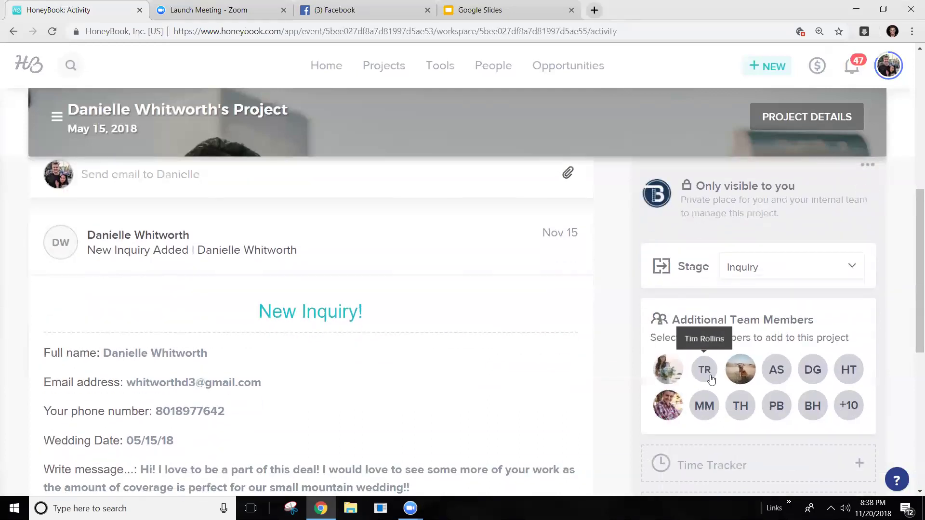
pyautogui.scroll(2, 115, 241)
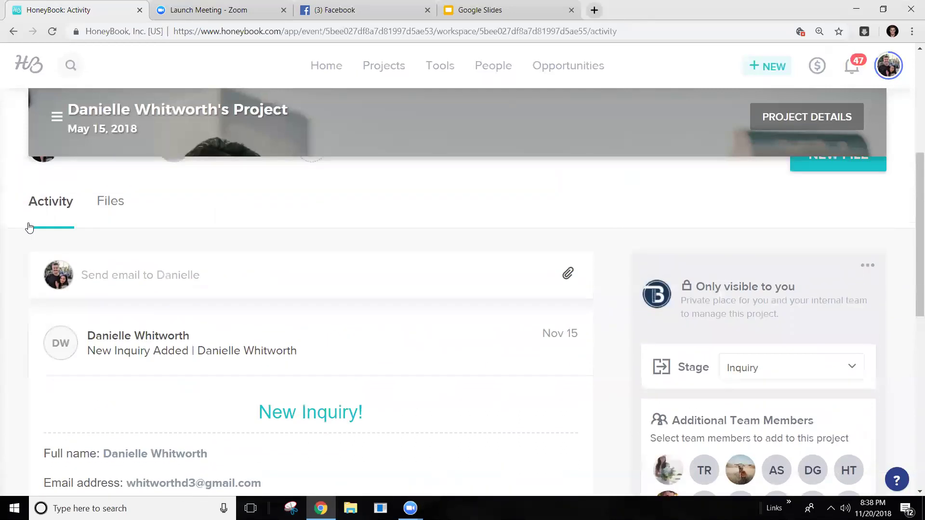
pyautogui.scroll(1, 48, 231)
pyautogui.scroll(-3, 695, 384)
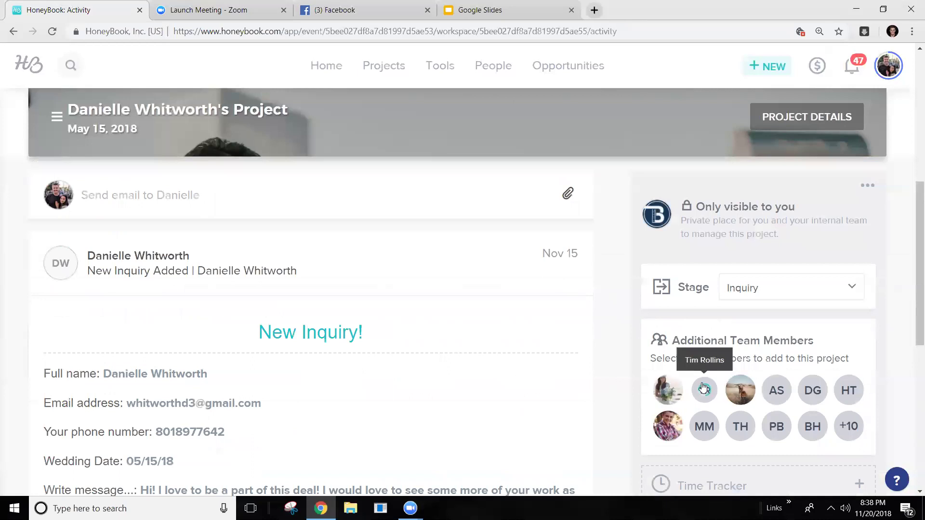
pyautogui.click(701, 388)
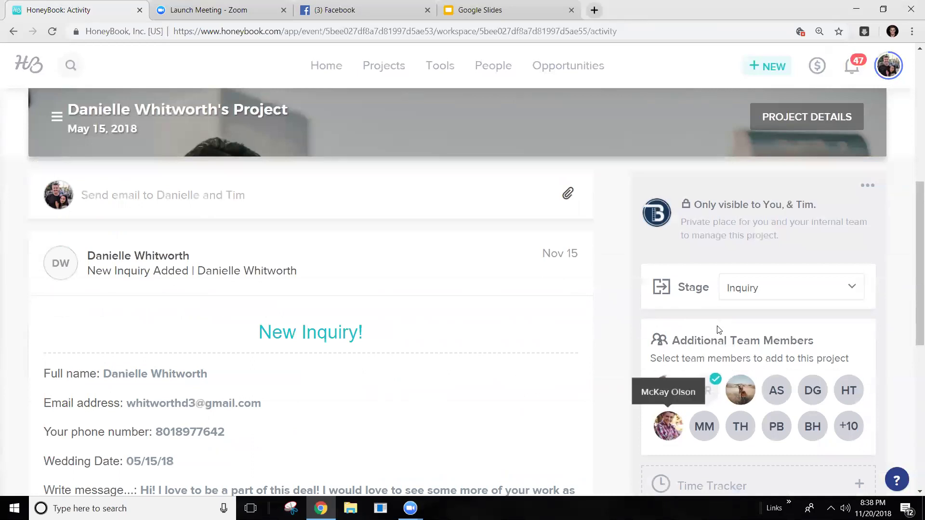
# Step: Move the project to the booked stage, and look through the team members it can be assigned to without choosing one
pyautogui.click(737, 293)
pyautogui.click(760, 338)
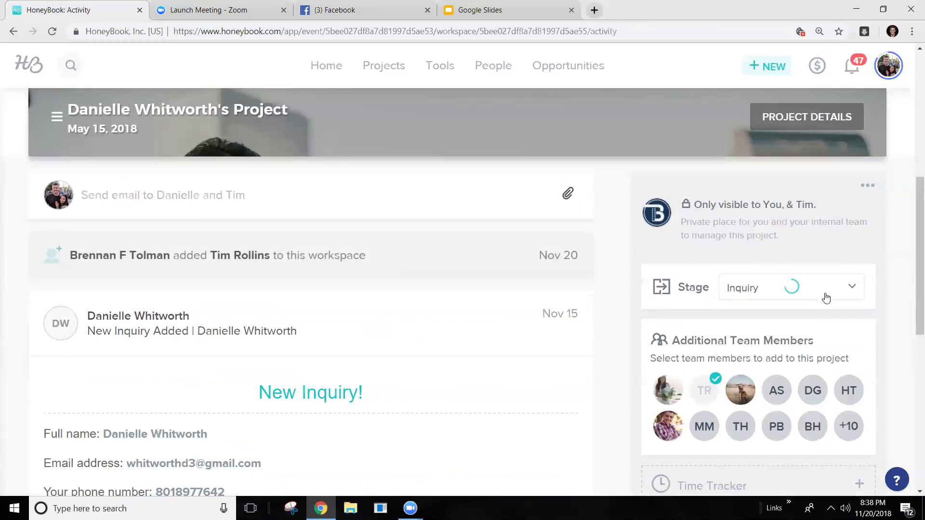
pyautogui.click(867, 187)
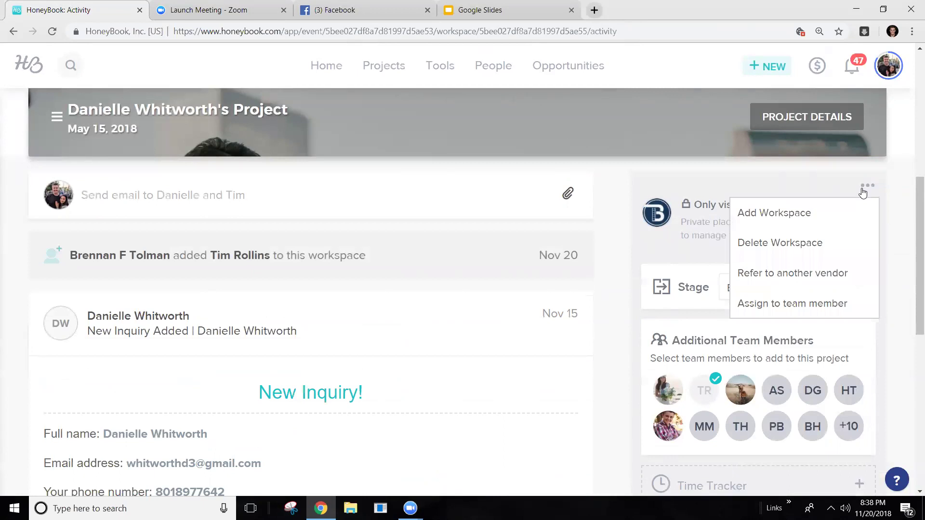
pyautogui.click(818, 303)
pyautogui.scroll(-10, 489, 320)
pyautogui.scroll(-3, 488, 344)
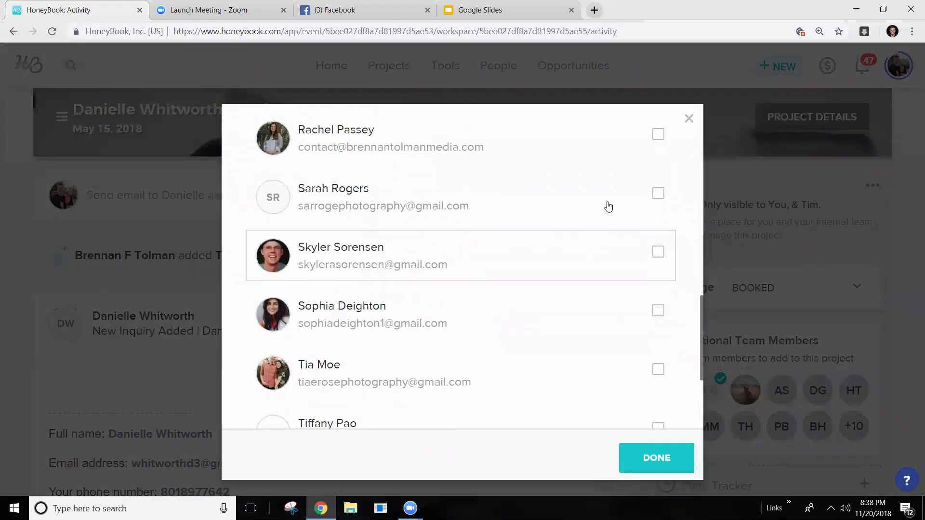
pyautogui.click(689, 121)
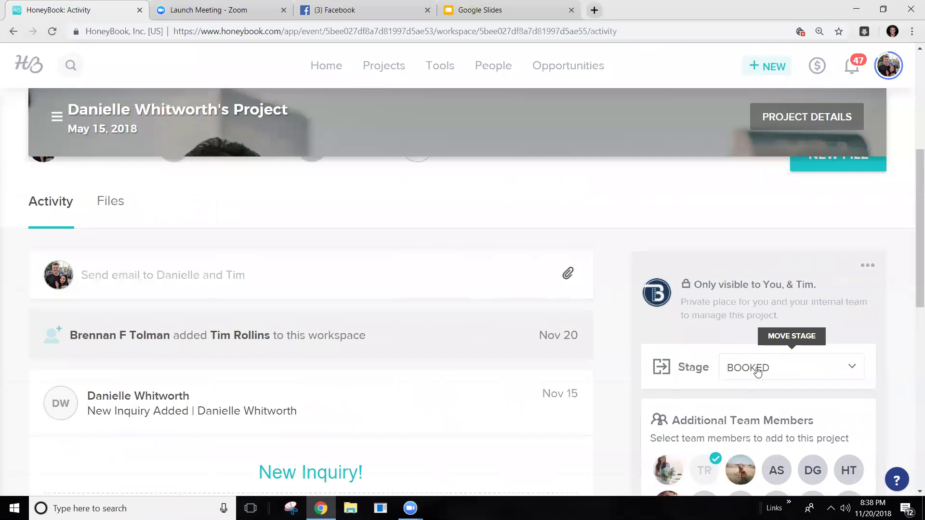
# Step: Remove the team member with the initials TR from the project
pyautogui.scroll(-1, 599, 324)
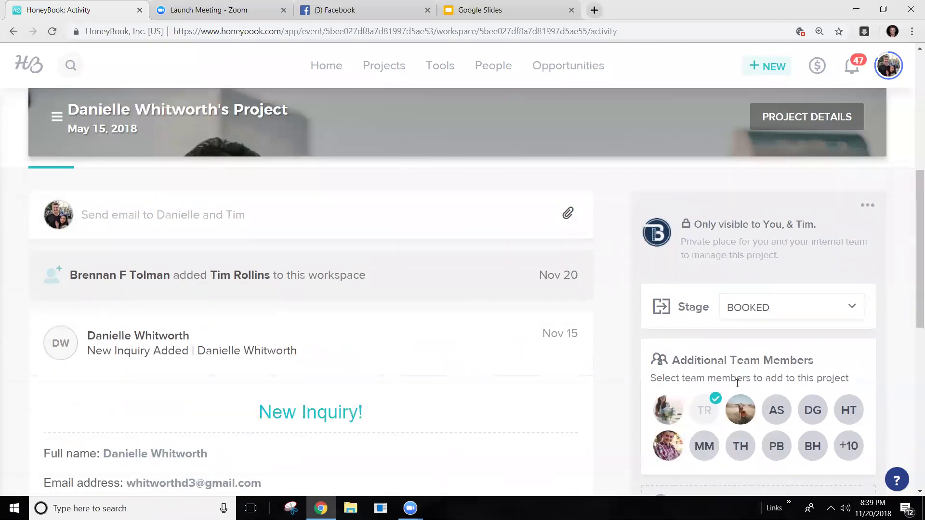
pyautogui.click(704, 410)
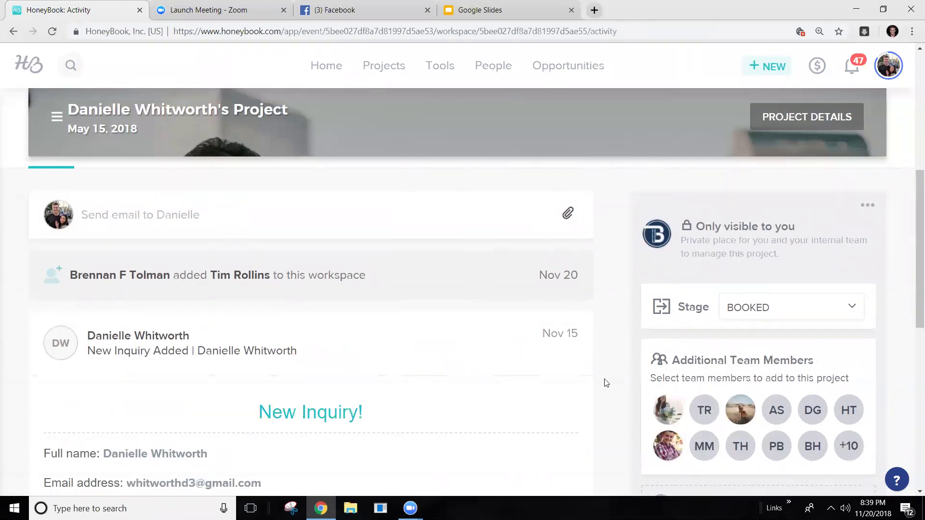
pyautogui.scroll(5, 598, 386)
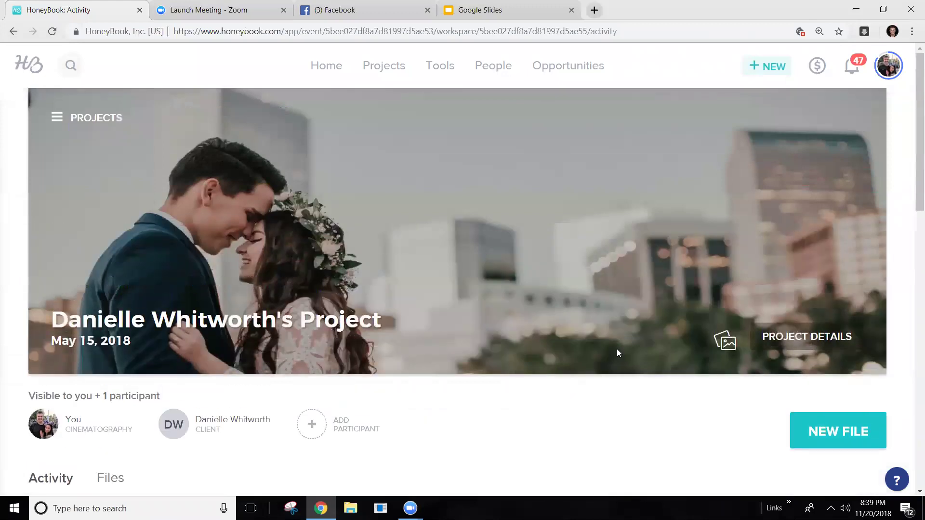
# Step: Return to the projects pipeline and switch its view to the team member with the initials DG
pyautogui.click(397, 67)
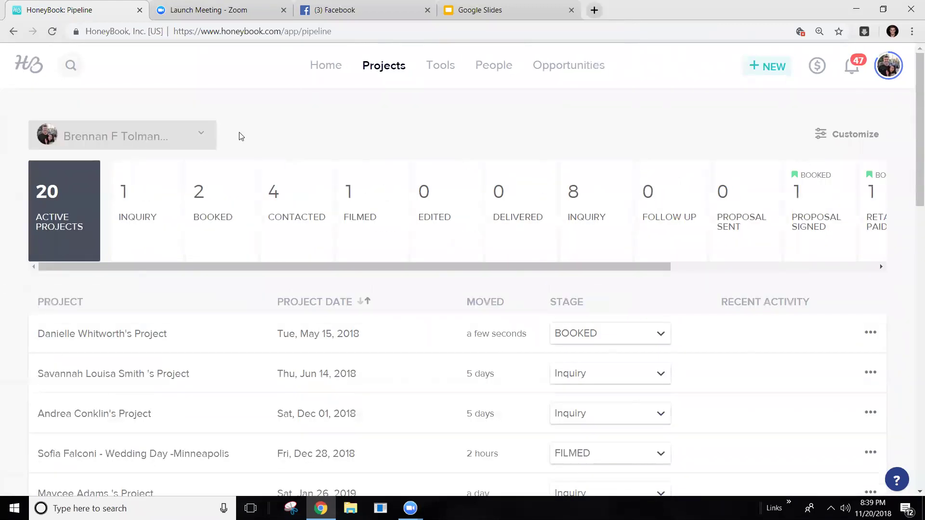
pyautogui.click(87, 145)
pyautogui.scroll(-3, 122, 193)
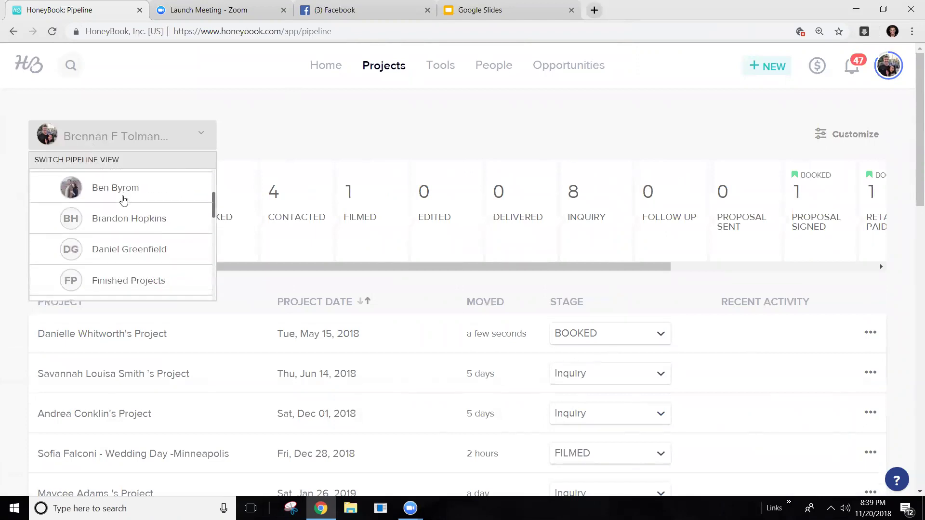
pyautogui.click(120, 247)
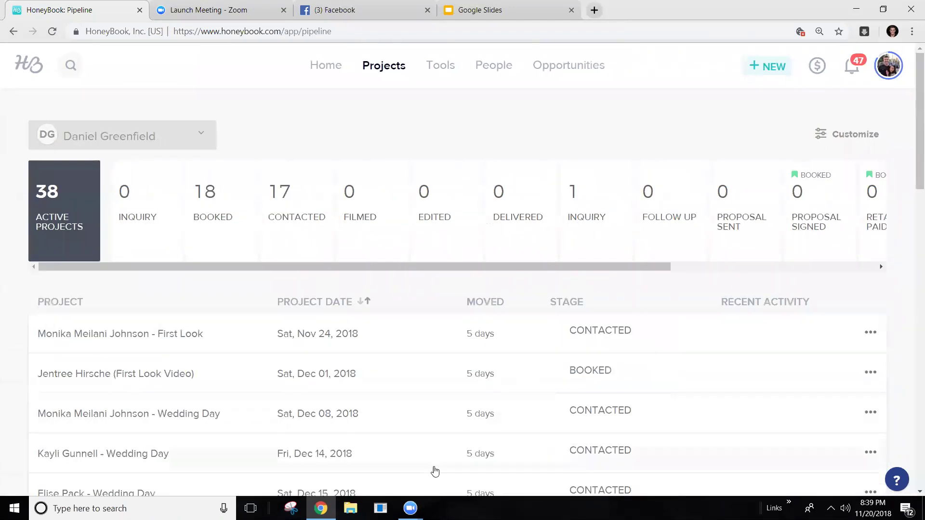
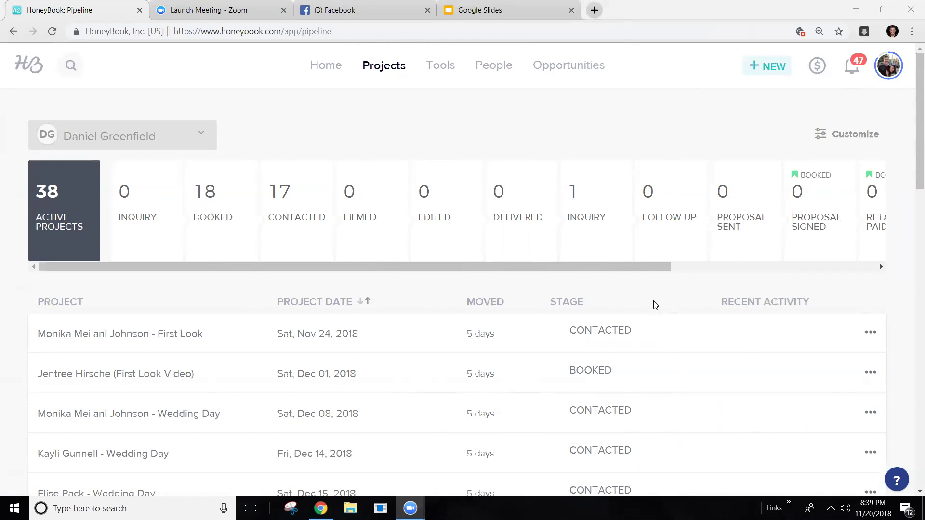
# Step: Open the Wedding Day project dated Dec 08, 2018 and read its project details, highlighting the bride's contact number
pyautogui.click(212, 423)
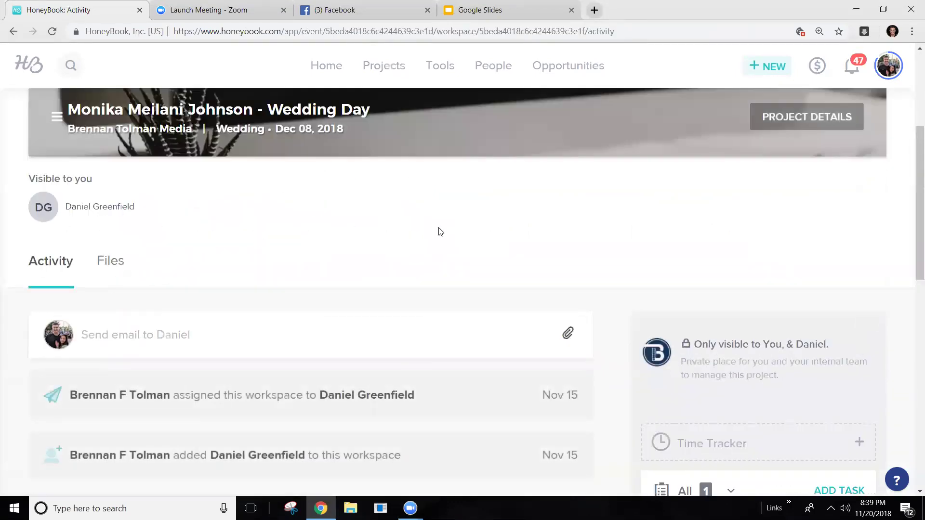
pyautogui.click(771, 118)
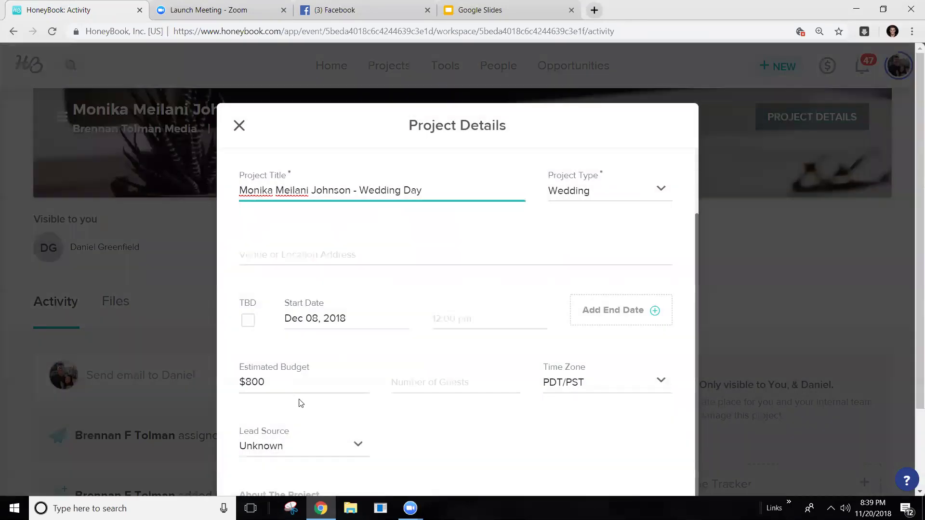
pyautogui.scroll(-2, 337, 399)
pyautogui.scroll(1, 305, 442)
pyautogui.scroll(-3, 385, 384)
pyautogui.scroll(-1, 386, 370)
pyautogui.scroll(1, 337, 373)
pyautogui.scroll(-1, 288, 376)
pyautogui.scroll(-2, 288, 376)
pyautogui.moveTo(311, 381); pyautogui.dragTo(369, 380)
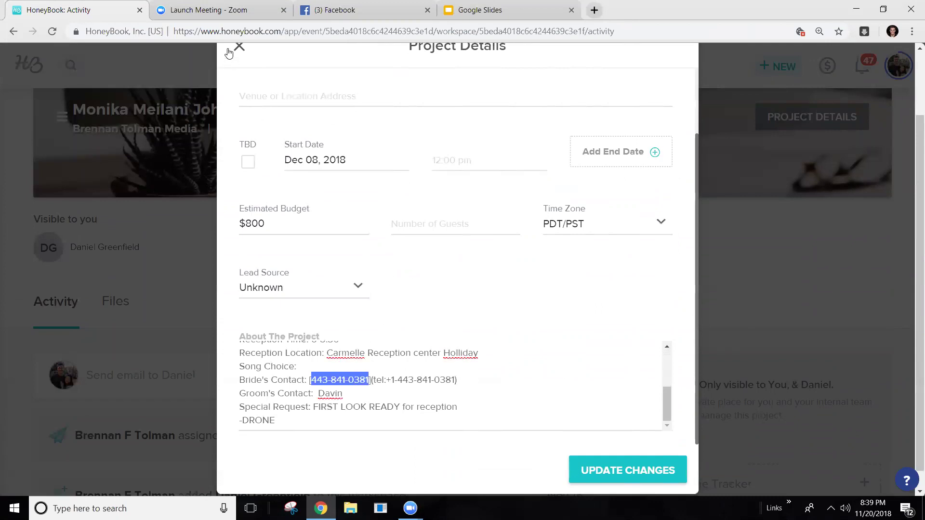
pyautogui.click(237, 49)
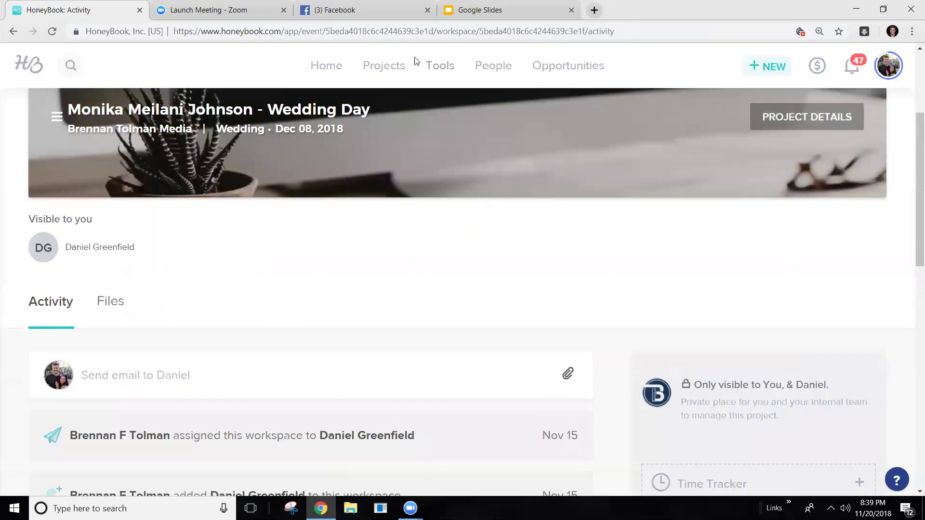
# Step: Reopen the projects pipeline, switch to the view of team member DG and look down the project list
pyautogui.click(391, 67)
pyautogui.click(123, 141)
pyautogui.scroll(-5, 171, 248)
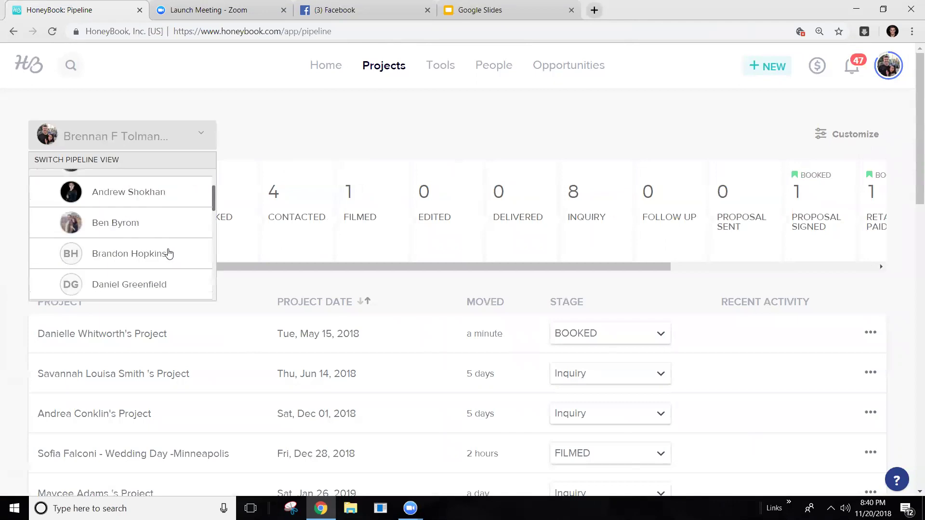
pyautogui.click(151, 227)
pyautogui.scroll(-12, 257, 336)
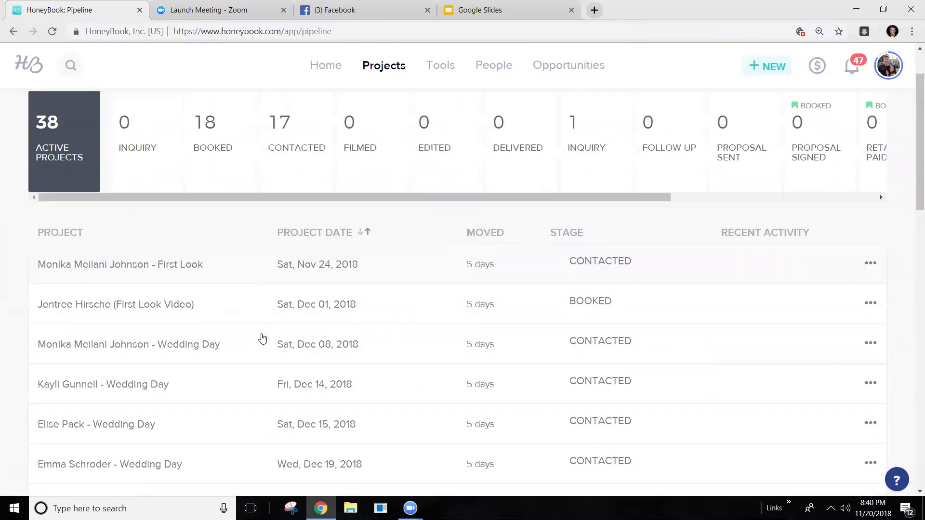
# Step: Open the Contacted First Look/Bridals project without a date and check the start date calendar in its project details, leaving them unchanged
pyautogui.scroll(-9, 229, 353)
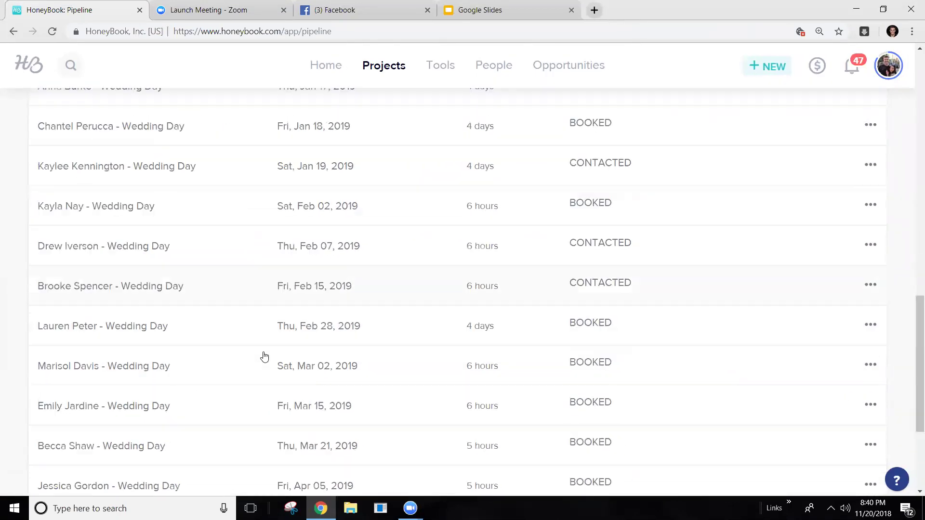
pyautogui.scroll(-7, 442, 351)
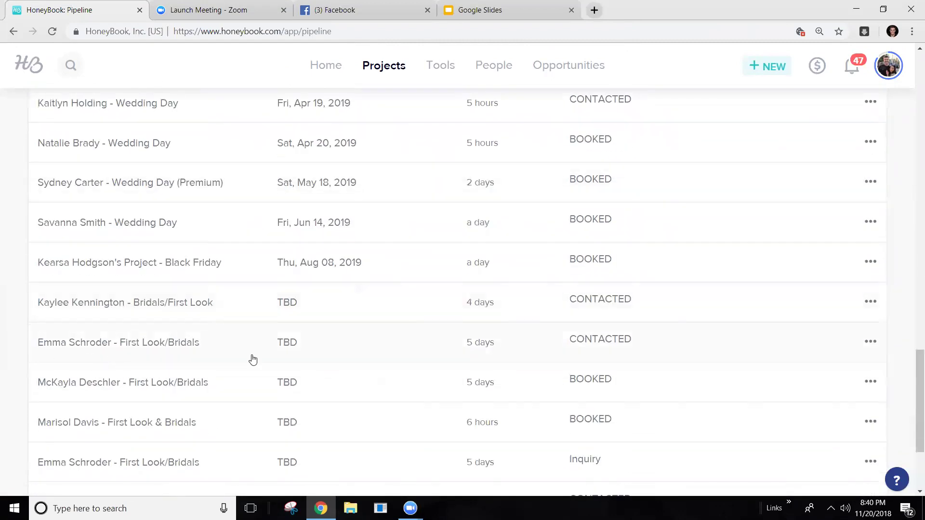
pyautogui.click(210, 343)
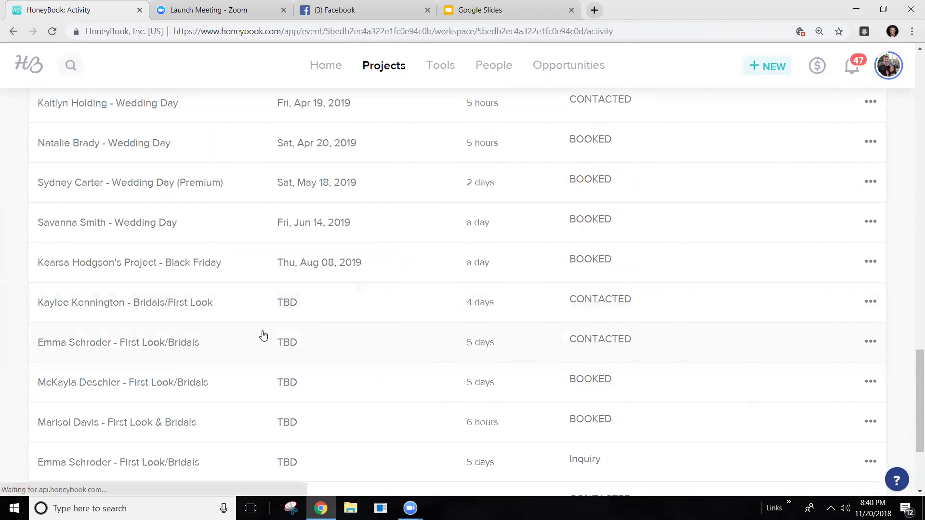
pyautogui.click(812, 117)
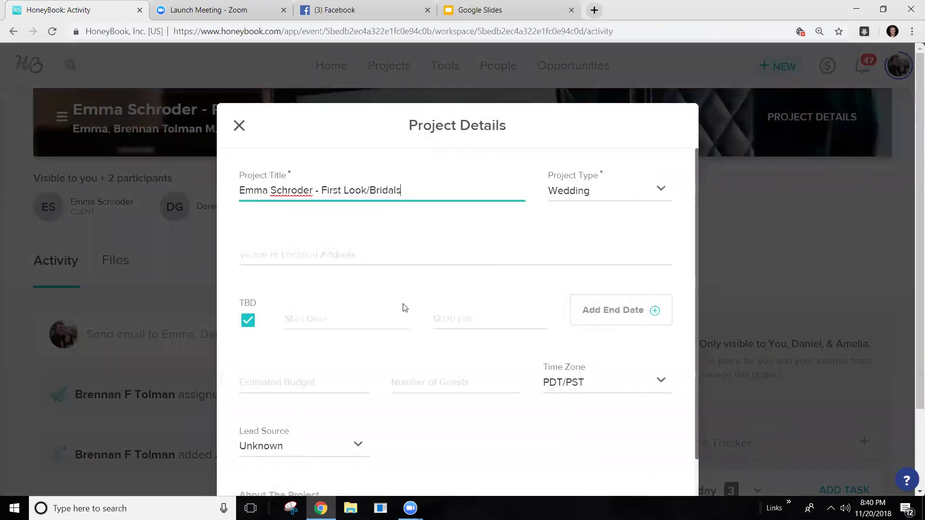
pyautogui.click(308, 321)
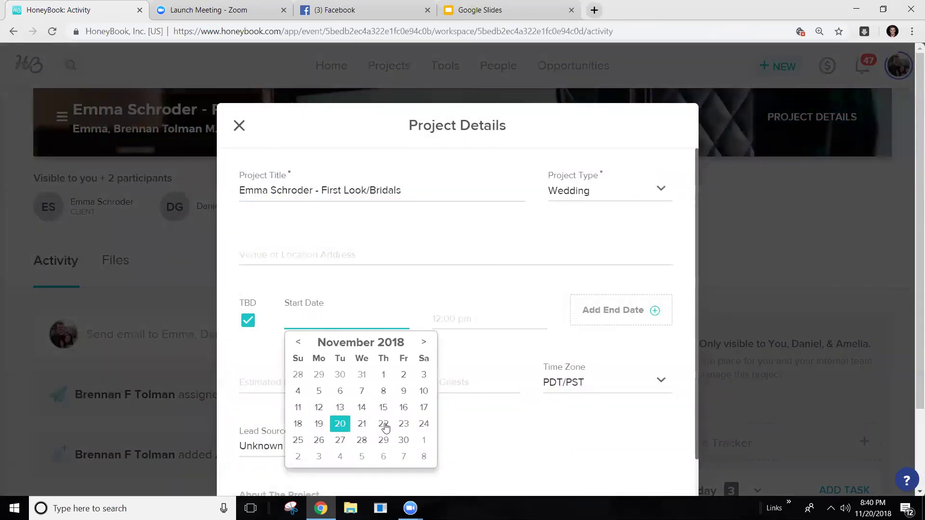
pyautogui.click(239, 125)
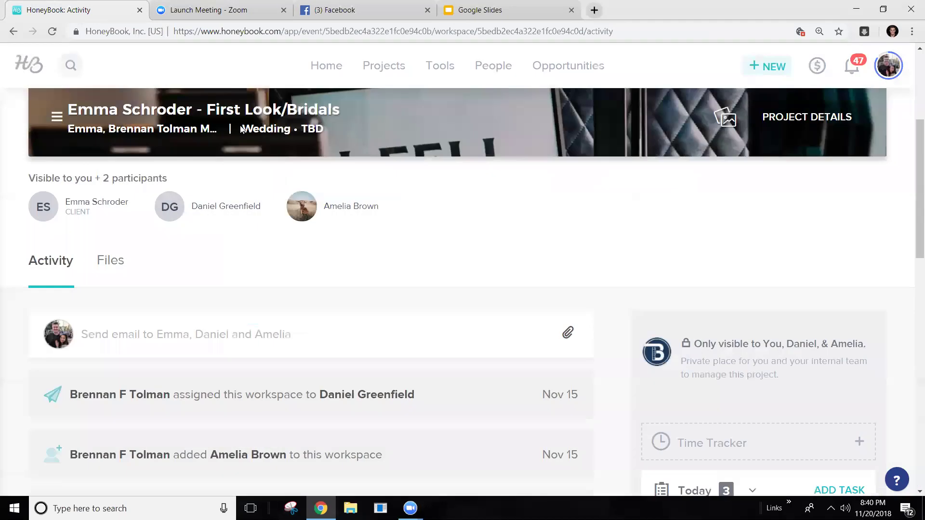
# Step: Return to the projects pipeline and sort the projects by project date, latest first
pyautogui.click(378, 70)
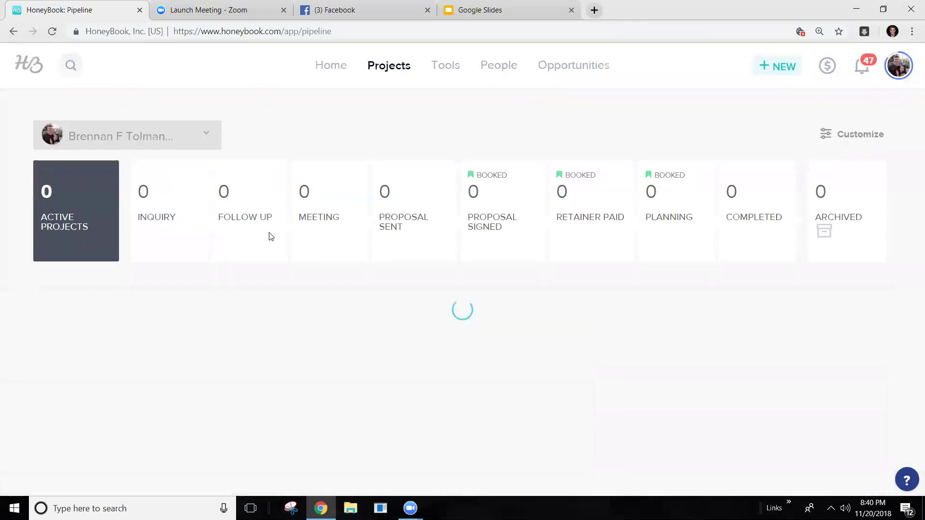
pyautogui.scroll(-3, 330, 295)
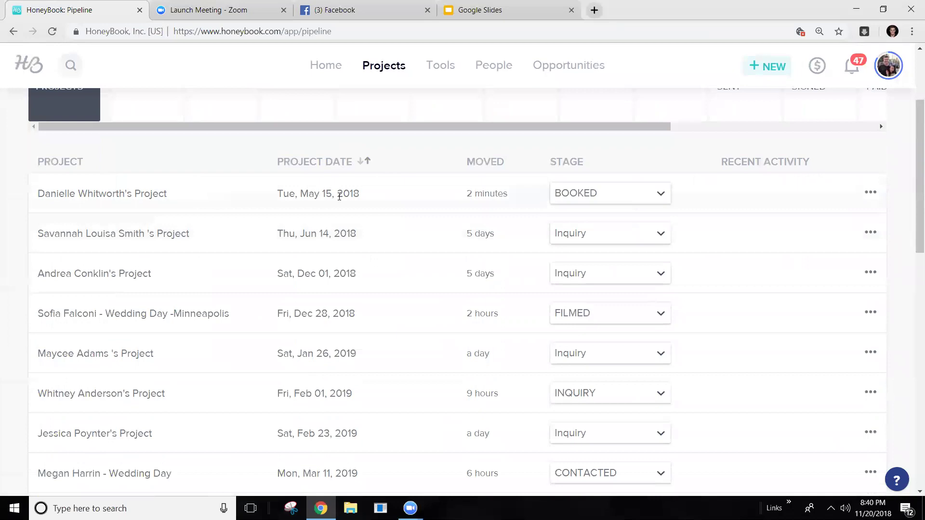
pyautogui.click(353, 164)
pyautogui.scroll(-1, 355, 287)
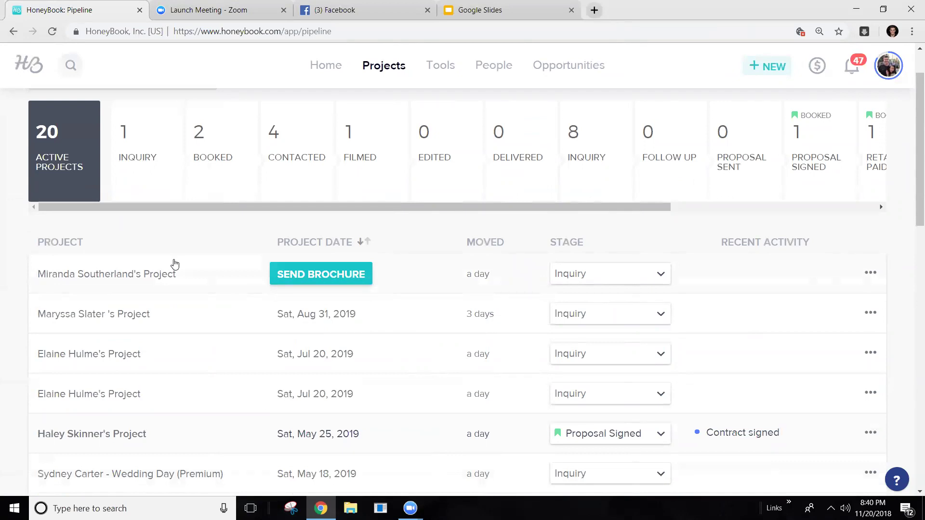
pyautogui.scroll(2, 175, 264)
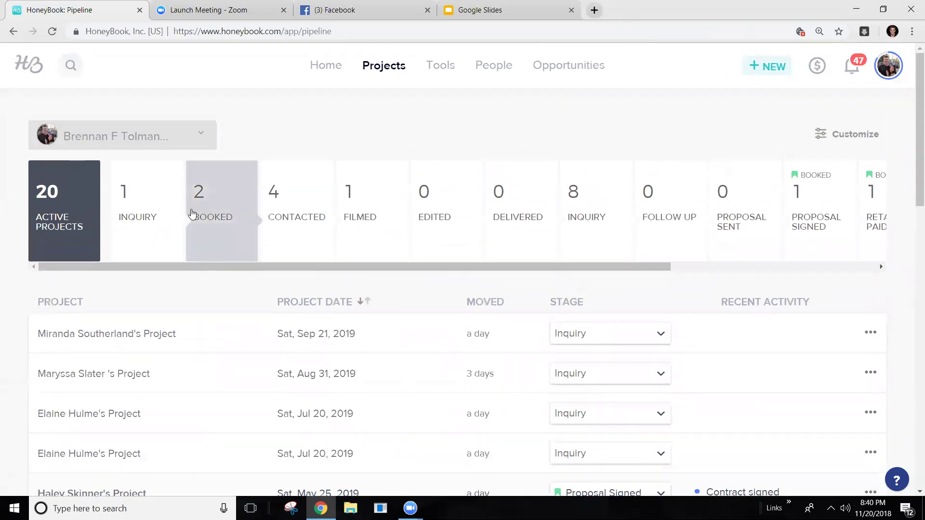
# Step: Switch the pipeline view to the team member with the initials BB and look down the project list
pyautogui.click(163, 138)
pyautogui.scroll(-2, 178, 237)
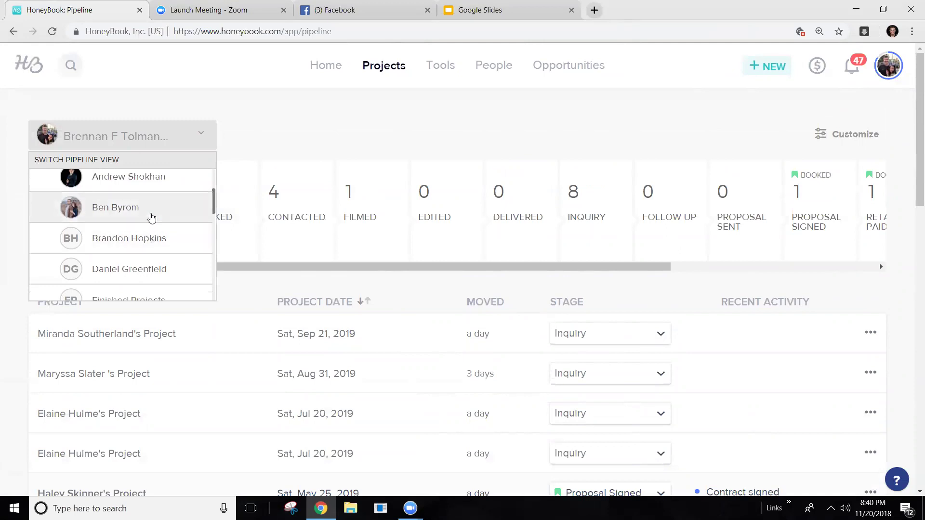
pyautogui.click(160, 216)
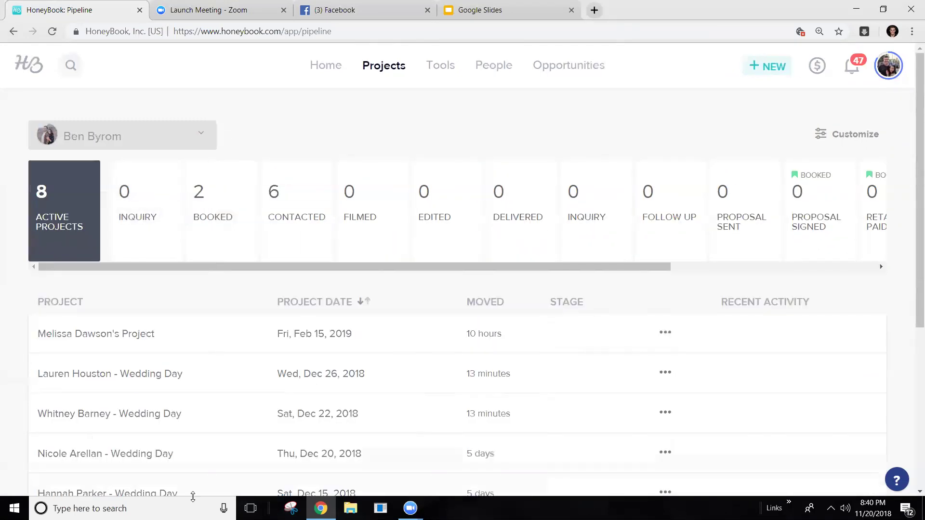
pyautogui.scroll(-5, 297, 249)
pyautogui.scroll(5, 298, 249)
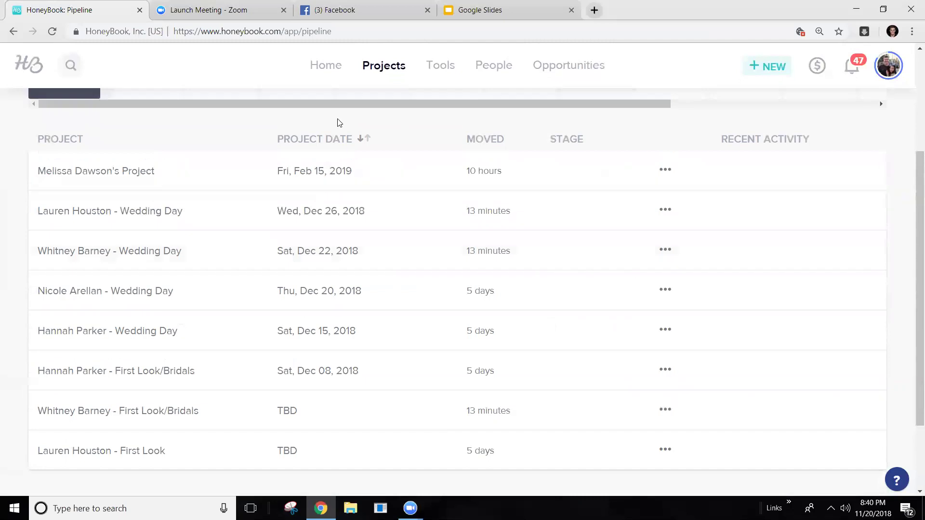
# Step: Filter this team member's projects by the Booked, Contacted and Filmed stages, and return to all active projects
pyautogui.click(242, 217)
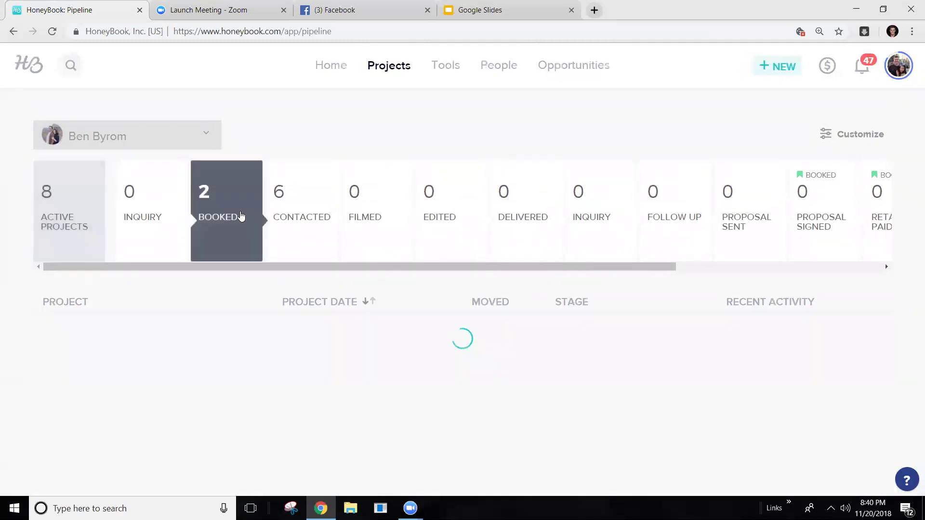
pyautogui.click(315, 208)
pyautogui.click(235, 208)
pyautogui.click(371, 203)
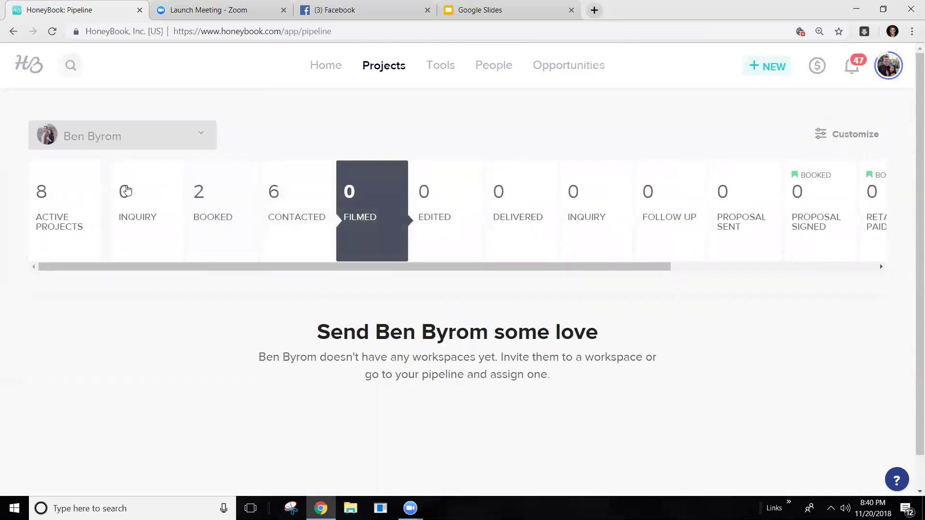
pyautogui.click(83, 205)
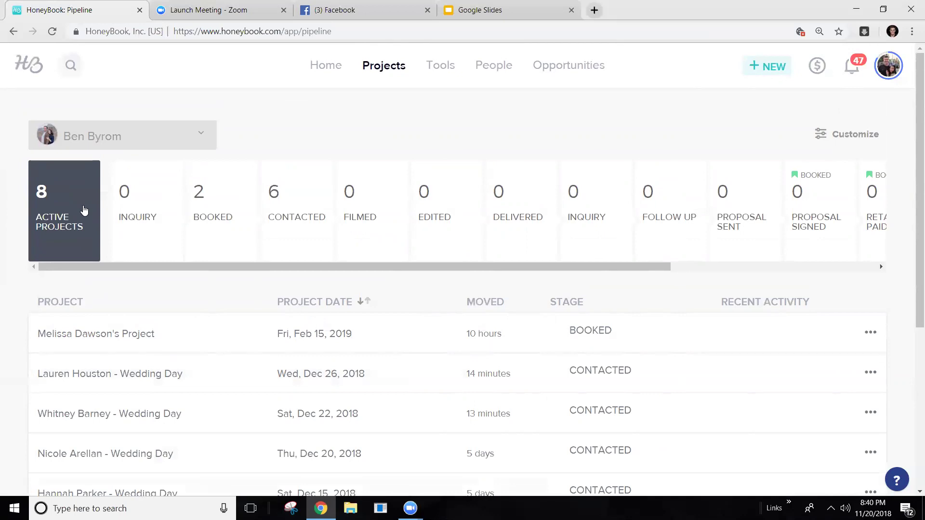
# Step: Switch the pipeline view to the team member with the initials DG
pyautogui.click(91, 140)
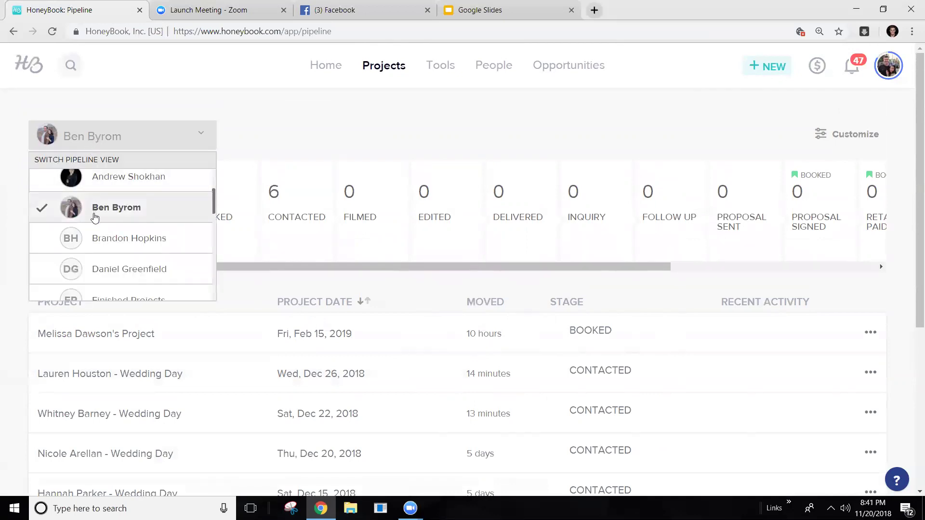
pyautogui.click(102, 183)
pyautogui.click(103, 145)
pyautogui.moveTo(113, 211); pyautogui.dragTo(114, 244)
pyautogui.click(115, 237)
pyautogui.click(117, 144)
pyautogui.click(130, 269)
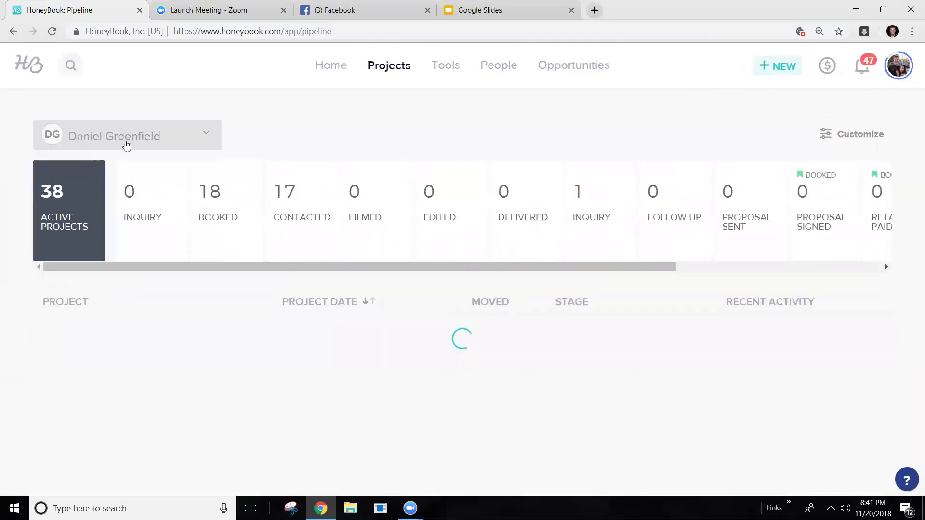
pyautogui.click(124, 144)
pyautogui.click(392, 110)
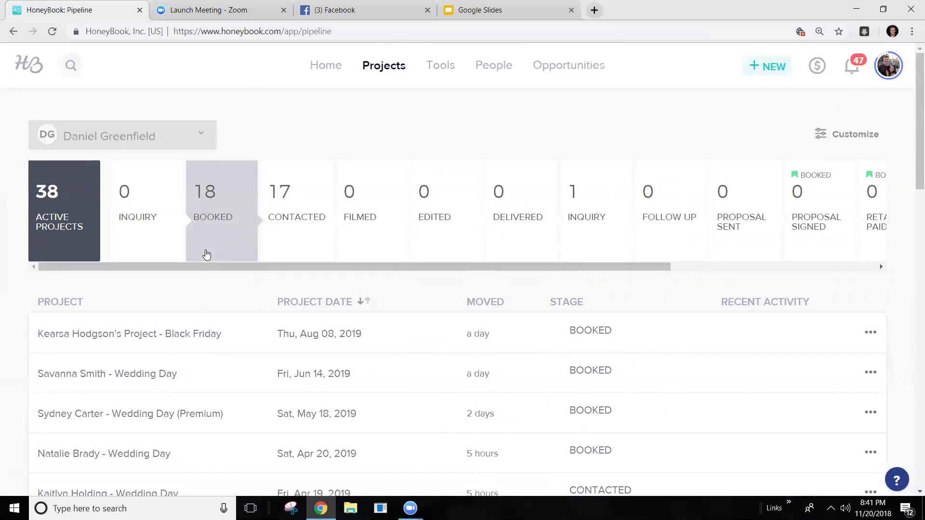
# Step: Look through team member DG's active projects, reading their project dates and stages
pyautogui.scroll(-5, 205, 217)
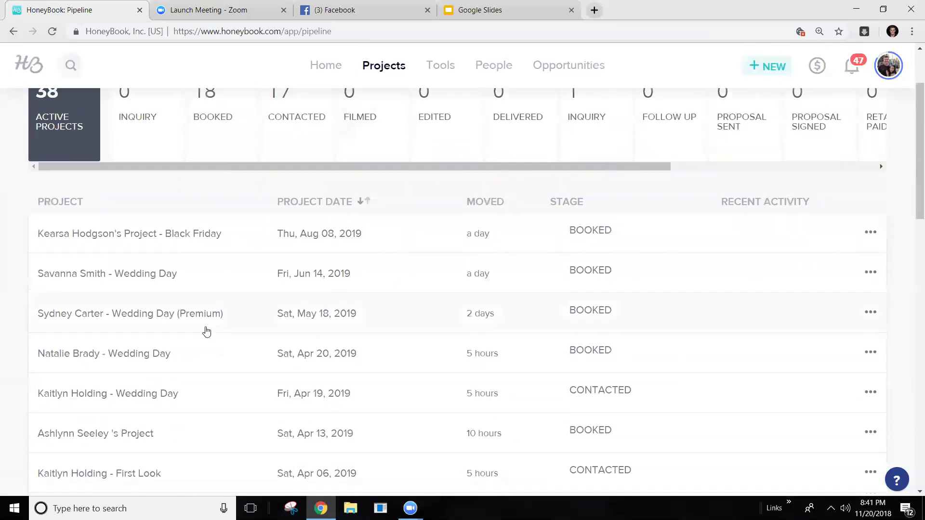
pyautogui.scroll(3, 191, 331)
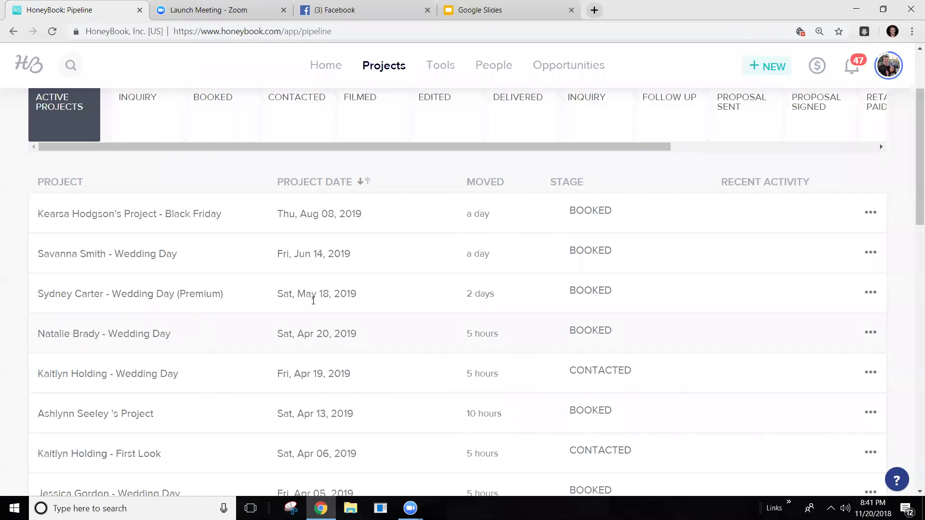
pyautogui.scroll(3, 433, 337)
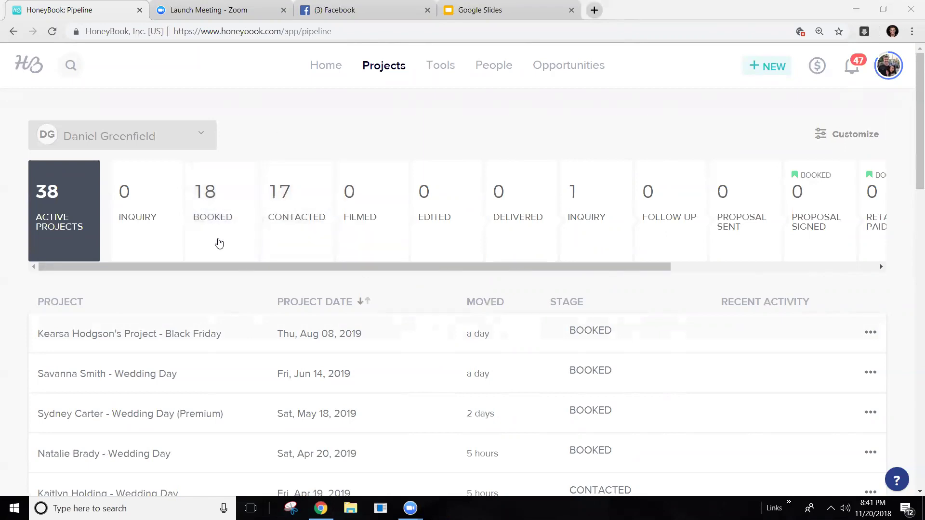
pyautogui.scroll(-3, 226, 303)
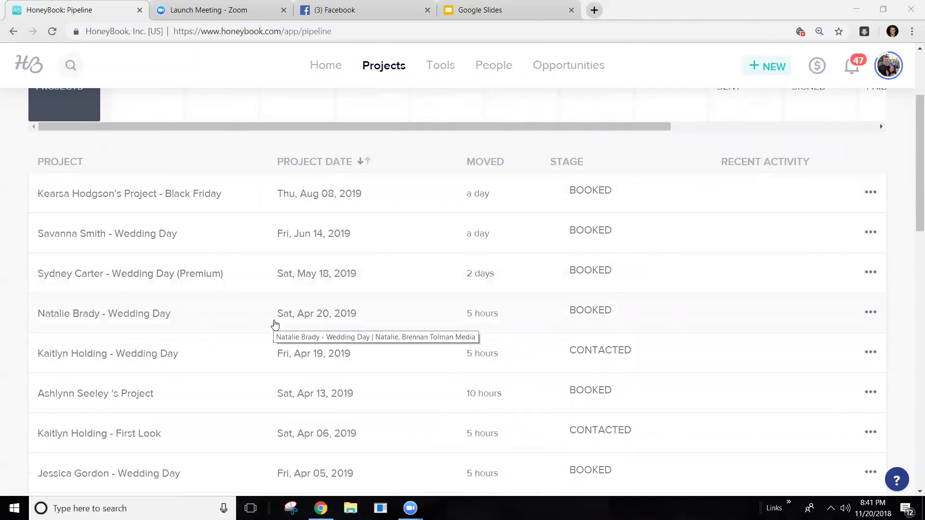
pyautogui.scroll(2, 168, 188)
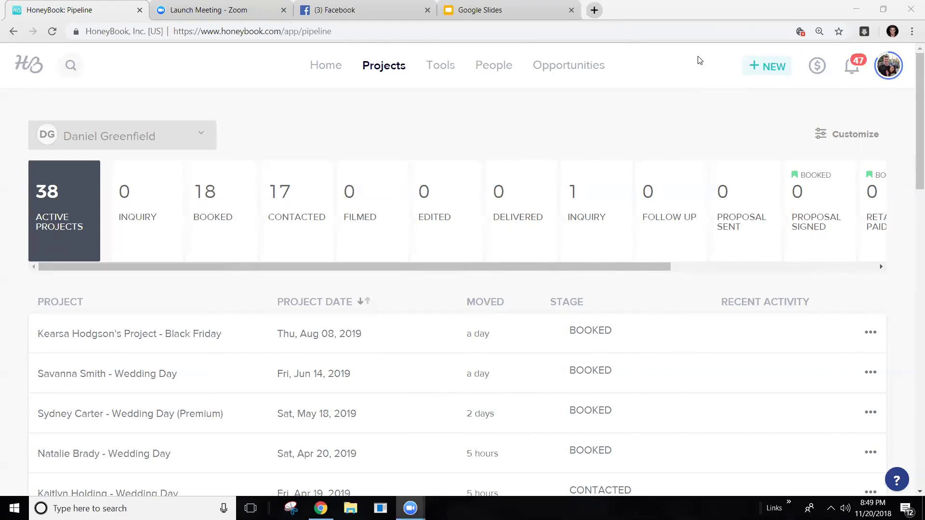
pyautogui.click(566, 249)
pyautogui.click(531, 164)
# Step: Switch the pipeline view to the team member with the initials BH
pyautogui.click(176, 139)
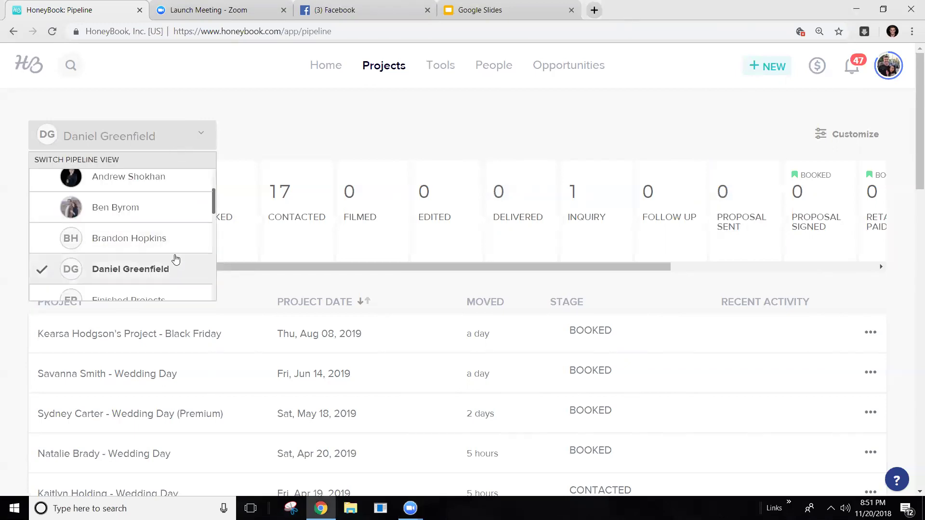
pyautogui.click(173, 239)
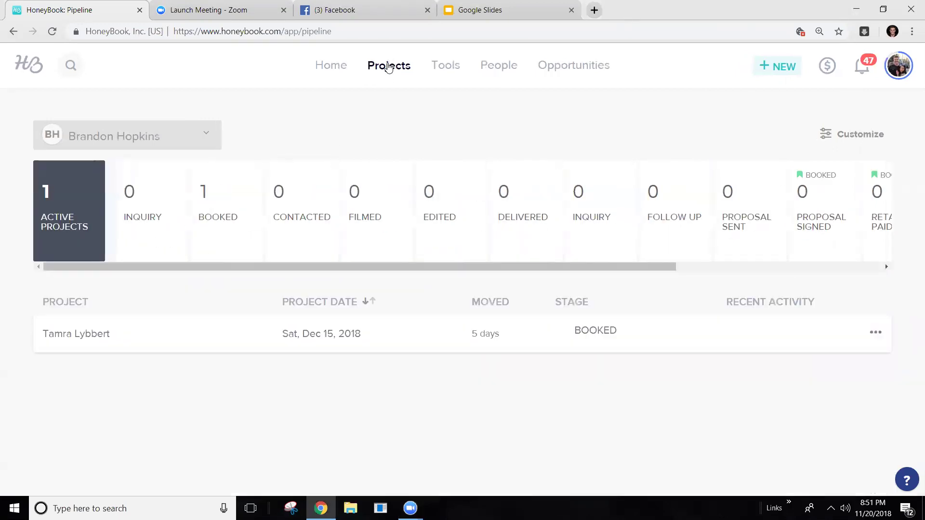
pyautogui.click(776, 63)
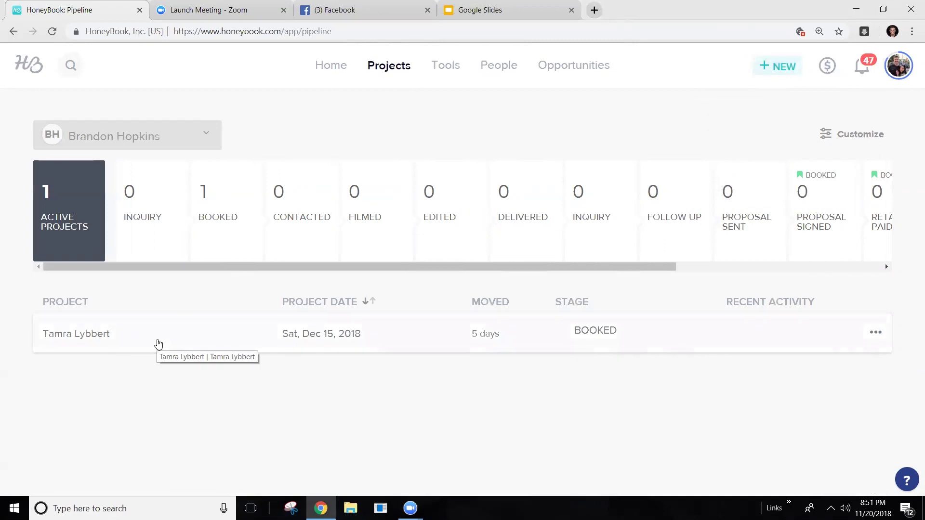
# Step: Switch the pipeline view back to the account owner and look over the first projects and their recent activity
pyautogui.click(151, 143)
pyautogui.scroll(3, 161, 199)
pyautogui.click(161, 199)
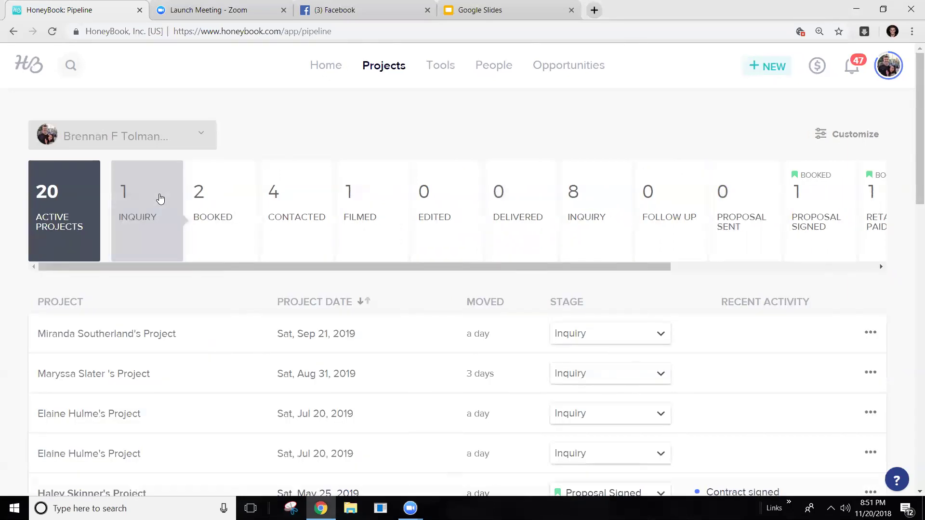
pyautogui.scroll(-2, 434, 220)
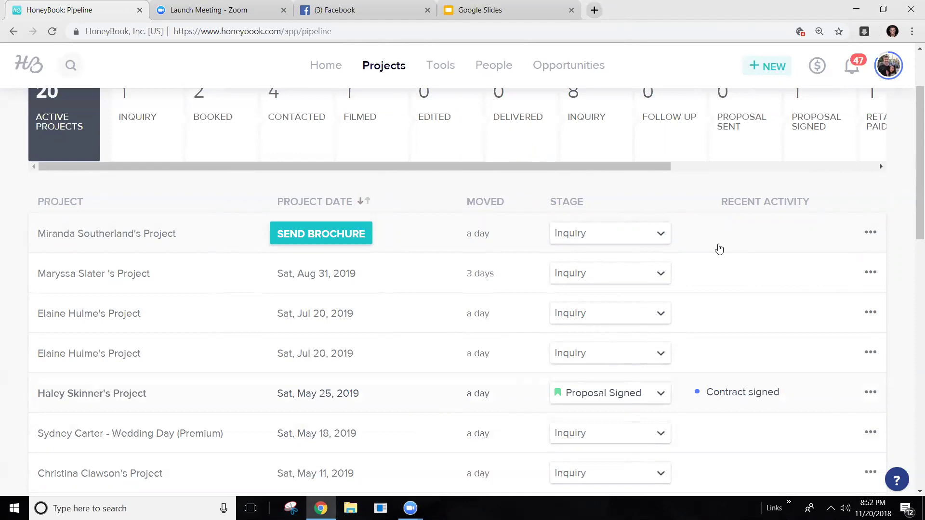
pyautogui.scroll(2, 641, 221)
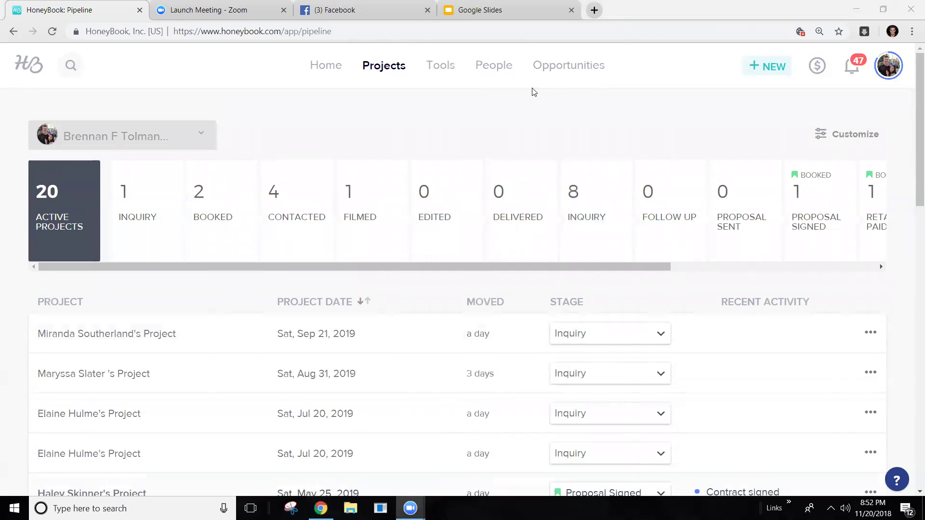
# Step: Switch to Facebook to check the news feed, and return to the HoneyBook pipeline
pyautogui.click(366, 10)
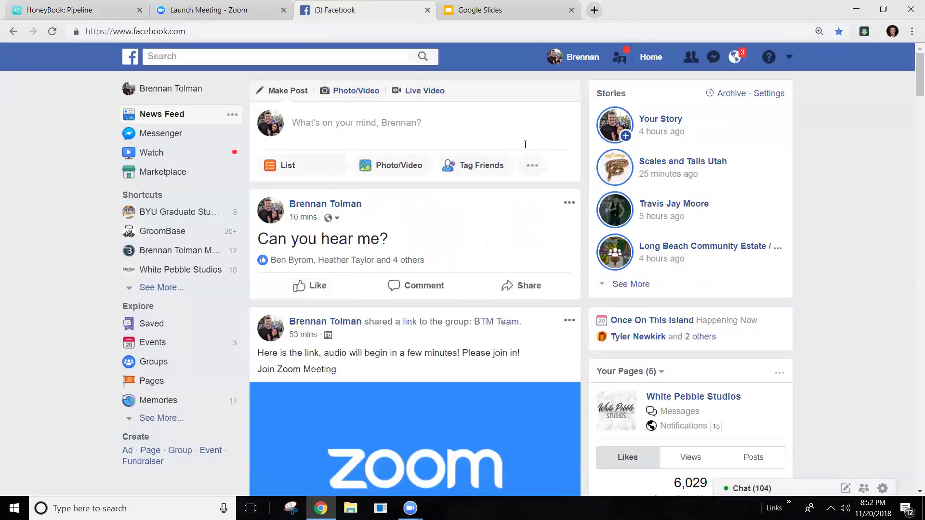
pyautogui.click(50, 9)
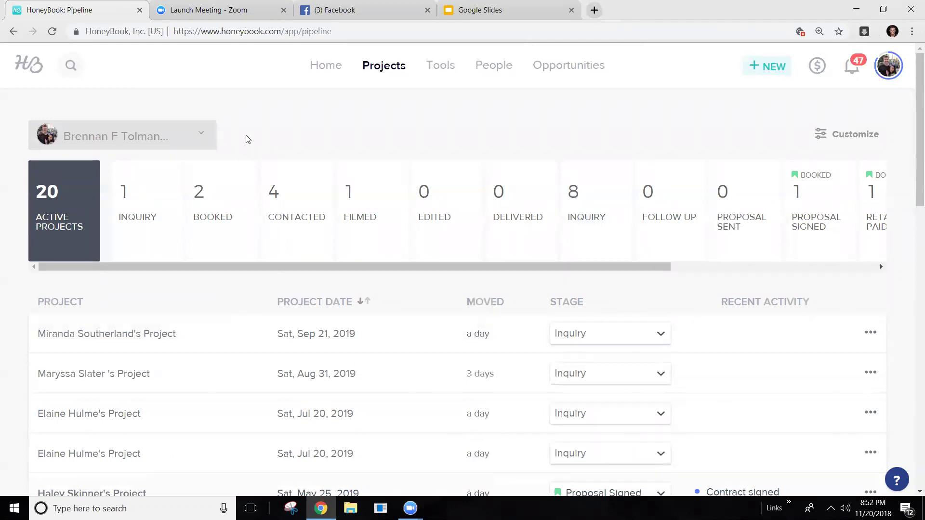
# Step: Switch the pipeline view to the team member with the initials MM and look down the project list
pyautogui.click(167, 140)
pyautogui.scroll(-1, 120, 270)
pyautogui.scroll(-3, 112, 247)
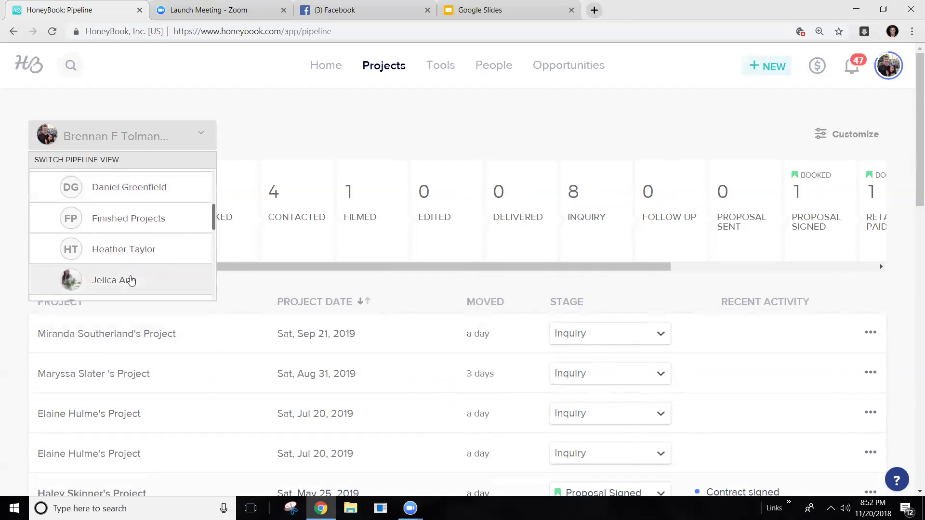
pyautogui.scroll(-3, 131, 280)
pyautogui.click(147, 253)
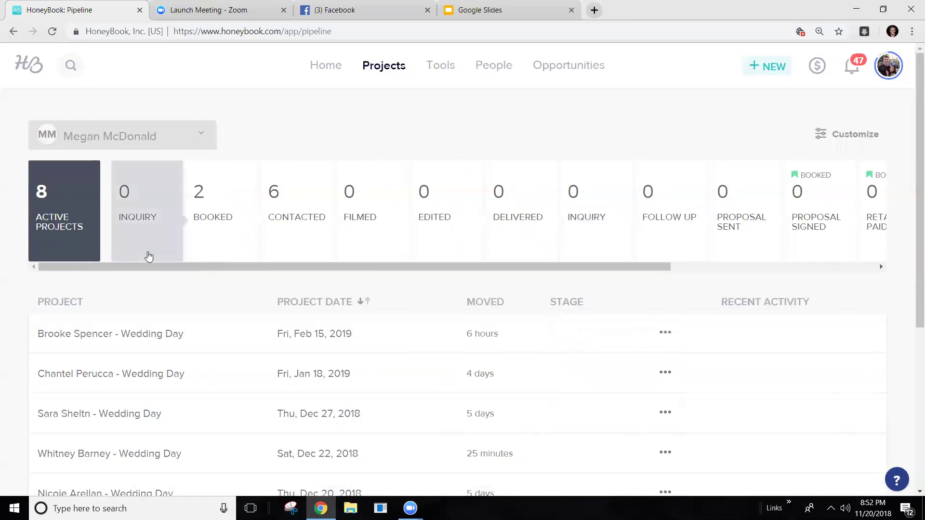
pyautogui.scroll(-5, 180, 270)
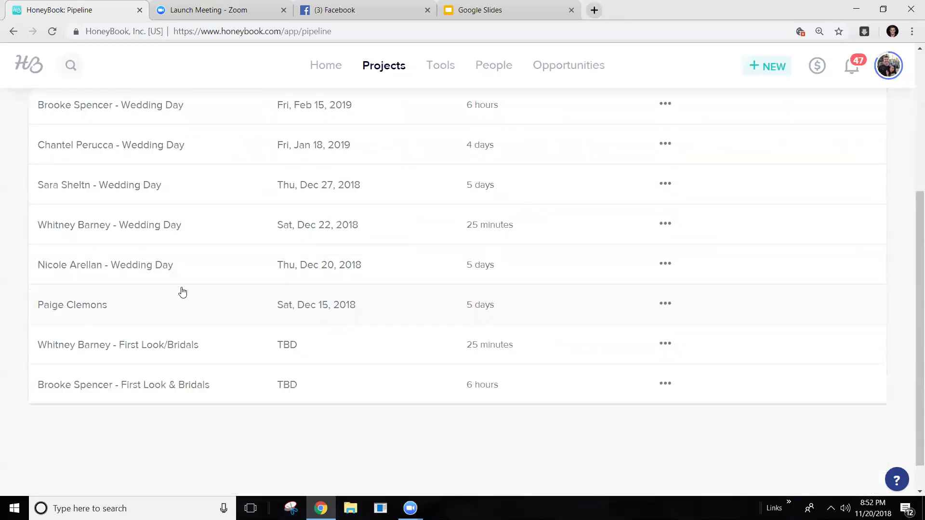
# Step: Switch the pipeline view back to the account owner's own projects
pyautogui.scroll(5, 178, 260)
pyautogui.click(159, 140)
pyautogui.scroll(3, 159, 202)
pyautogui.scroll(3, 159, 207)
pyautogui.click(158, 195)
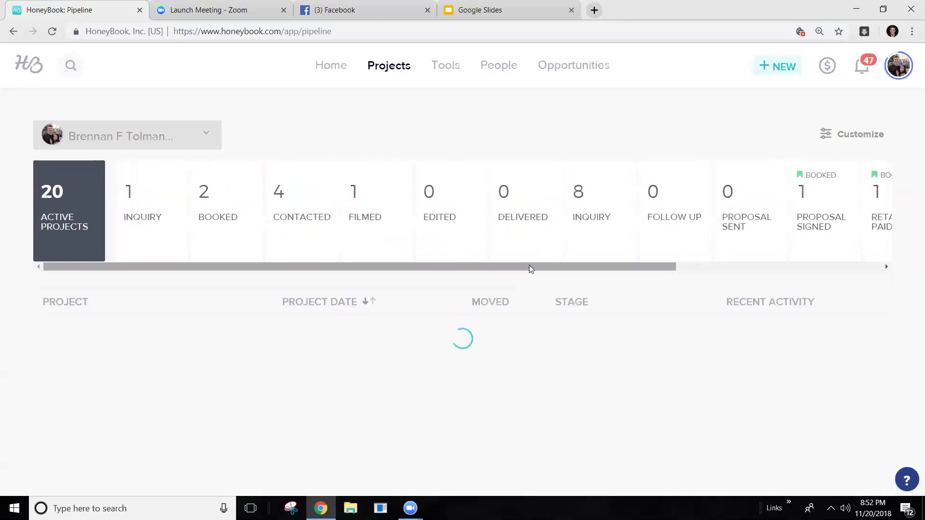